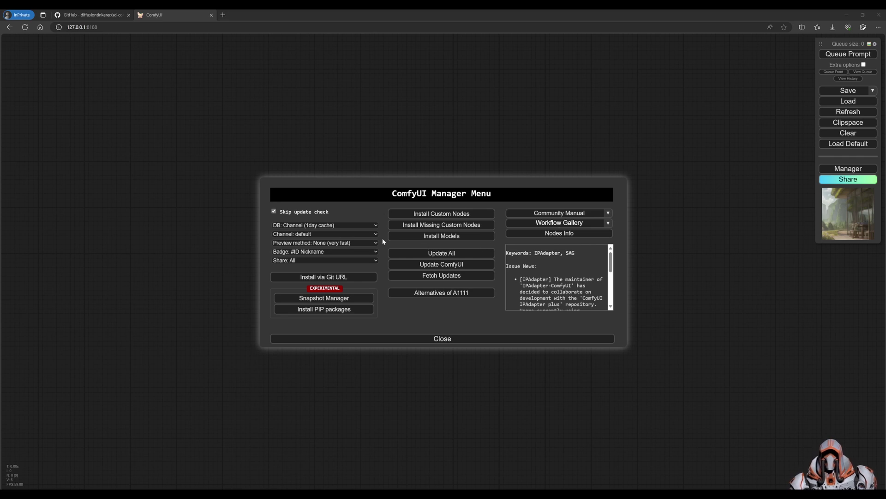
click(437, 216)
click(161, 89)
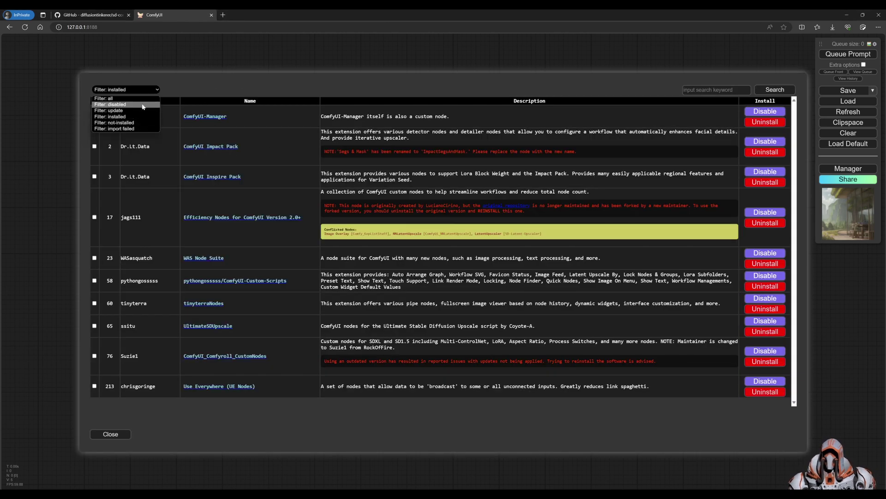
click(124, 115)
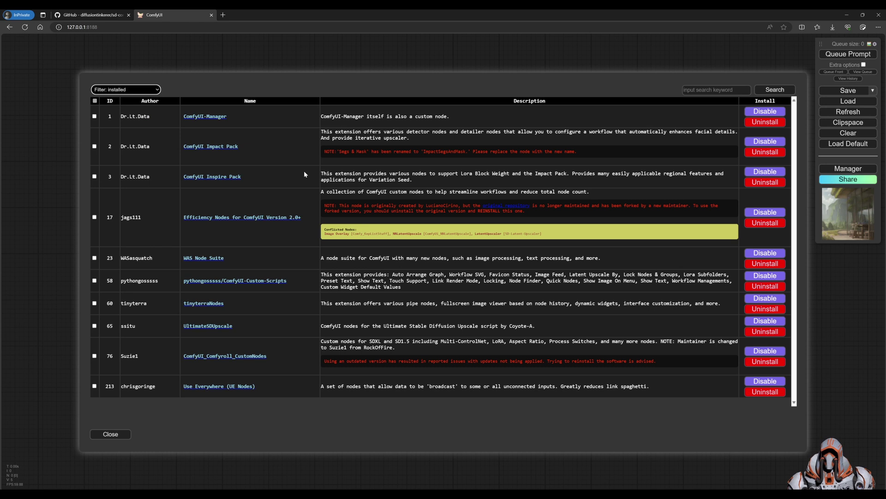
triple_click(253, 147)
click(279, 150)
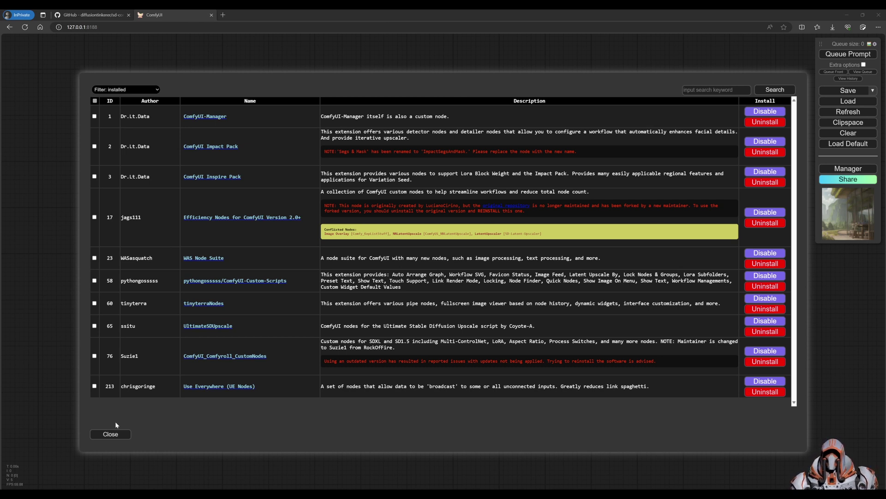
Search the model list for 'upscale', confirm all eight upscale models are installed, and return to the Manager
click(116, 435)
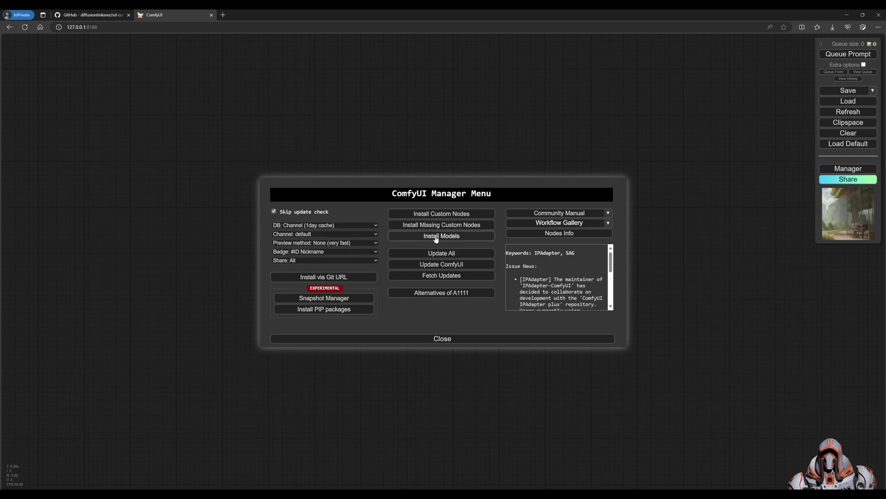
click(459, 237)
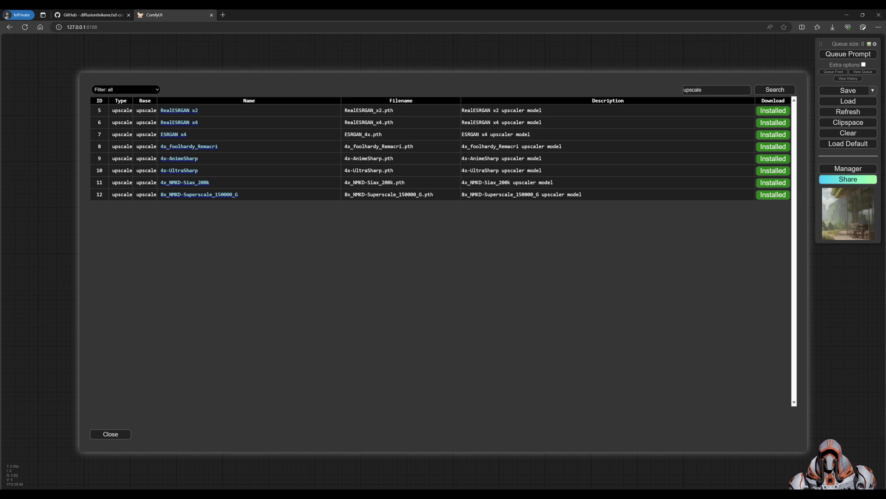
double_click(693, 89)
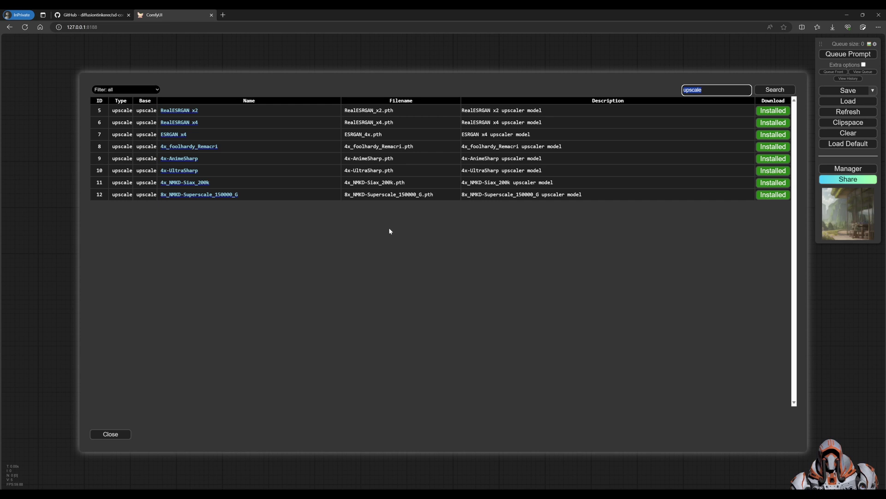
click(123, 435)
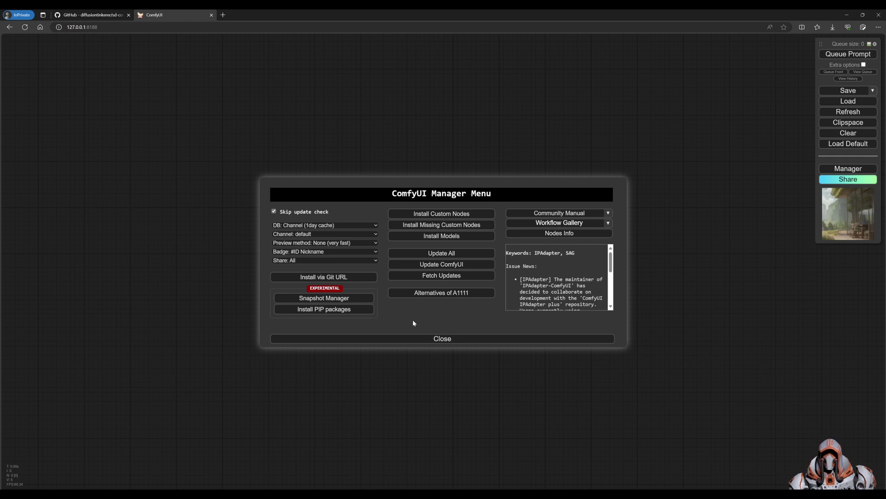
Add a Load Image node by searching 'load' and set its image to mustang.png
click(442, 339)
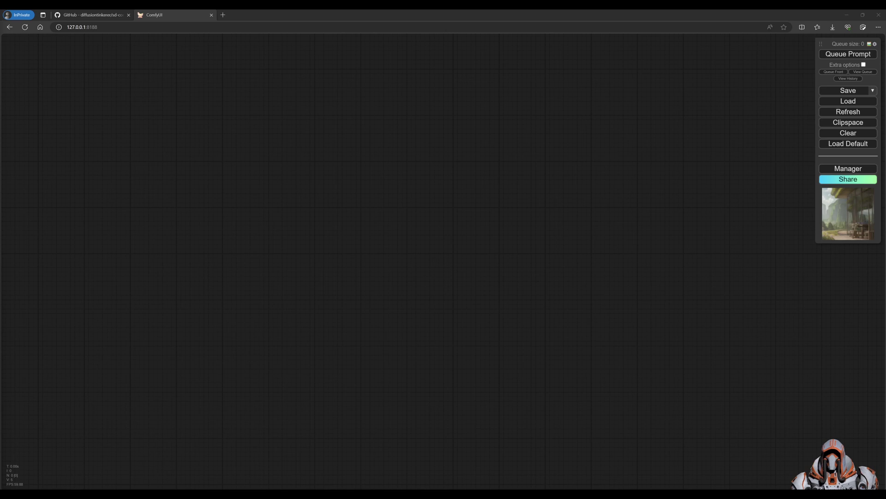
right_click(357, 201)
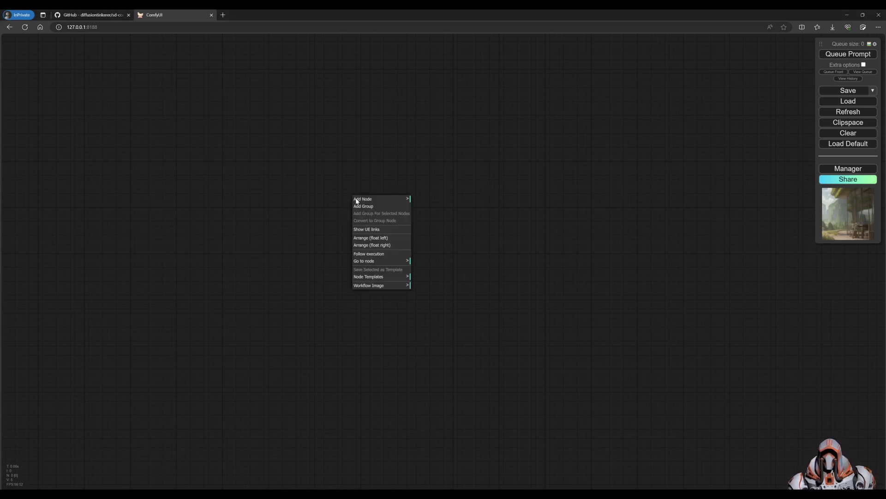
double_click(312, 203)
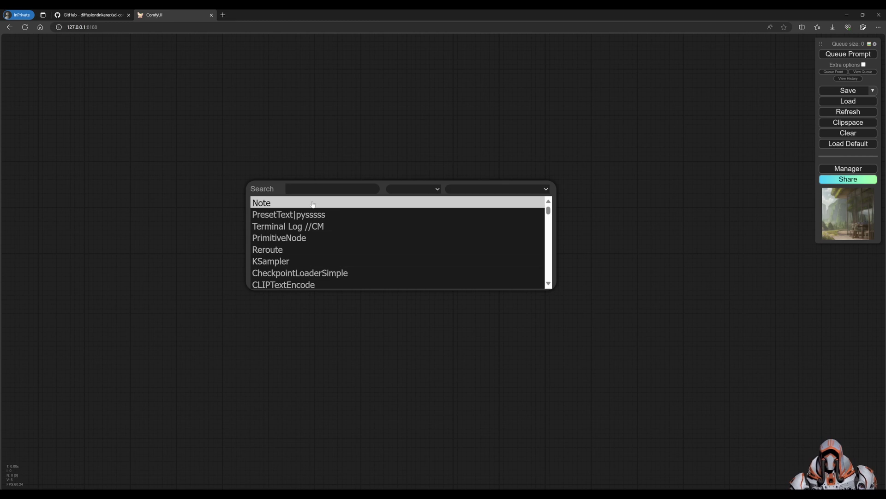
text(o)
key(BackSpace)
text(load)
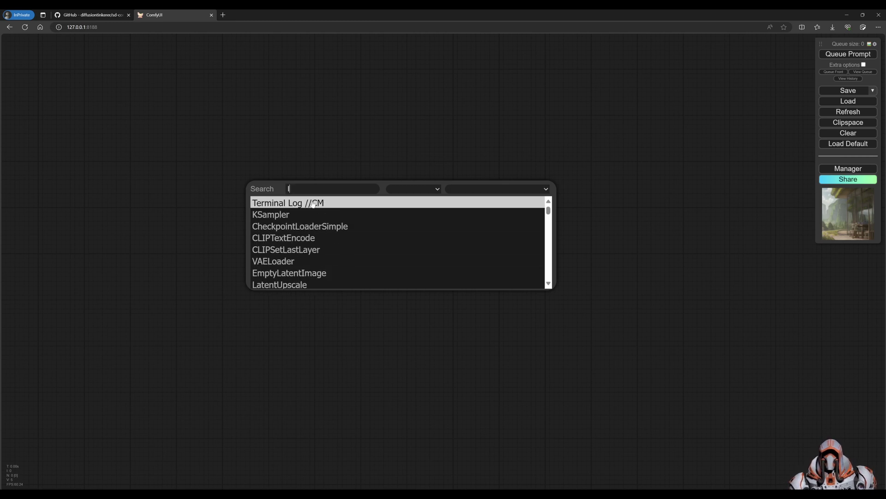
key(Down)
key(Down)
key(Return)
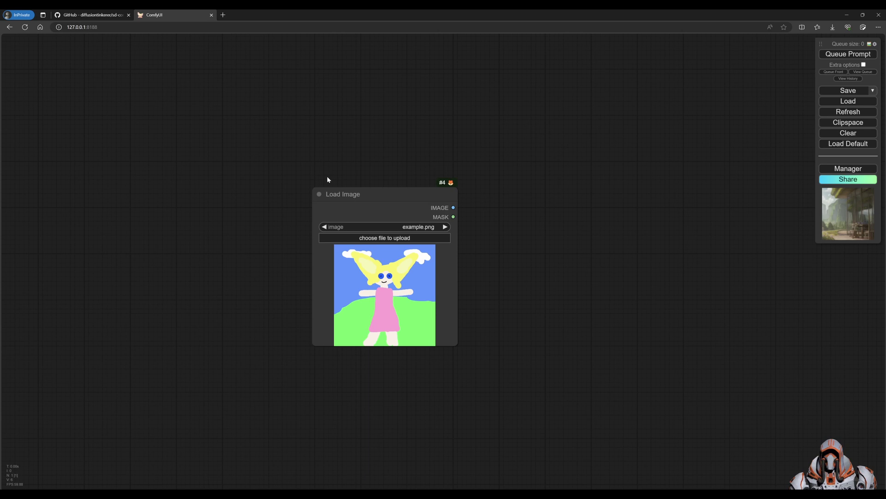
click(412, 225)
click(423, 256)
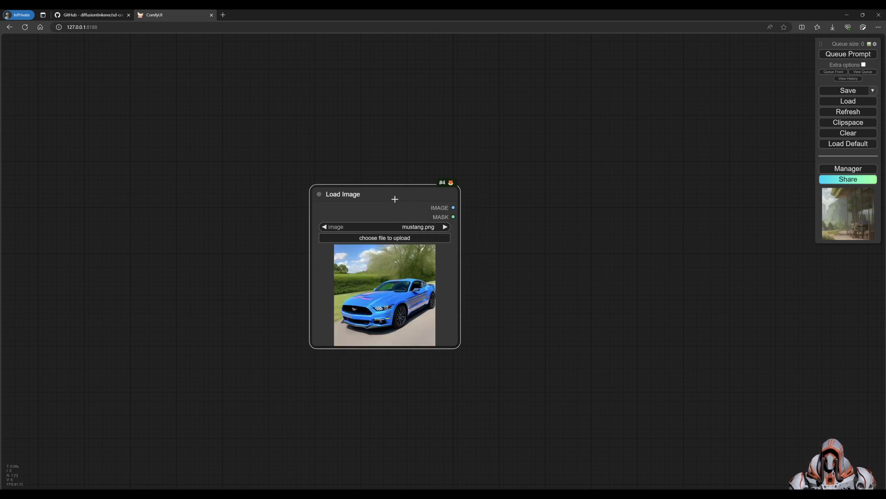
Move the Load Image node up-left and browse the Add Node > image > upscaling menu
drag(394, 198, 260, 174)
right_click(399, 169)
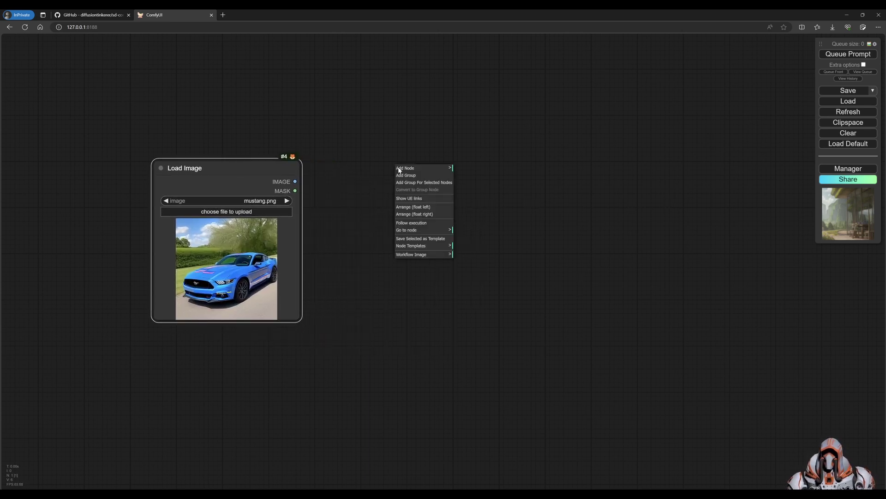
click(442, 173)
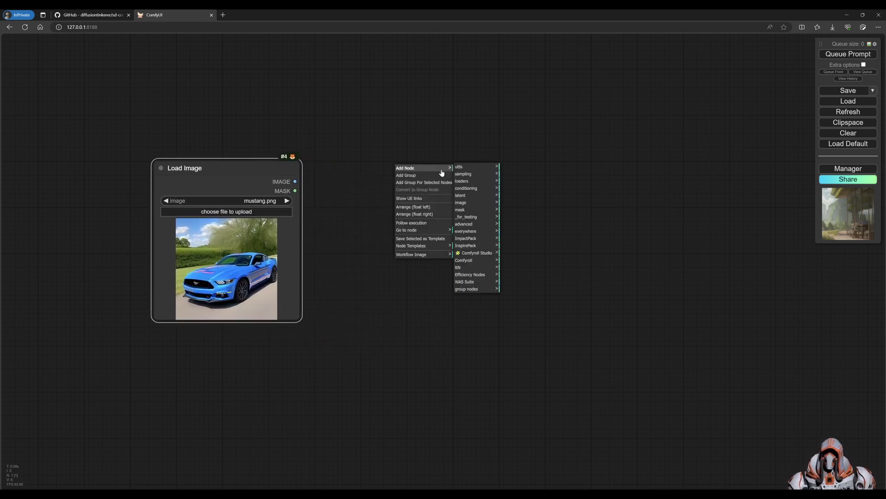
click(473, 206)
click(554, 168)
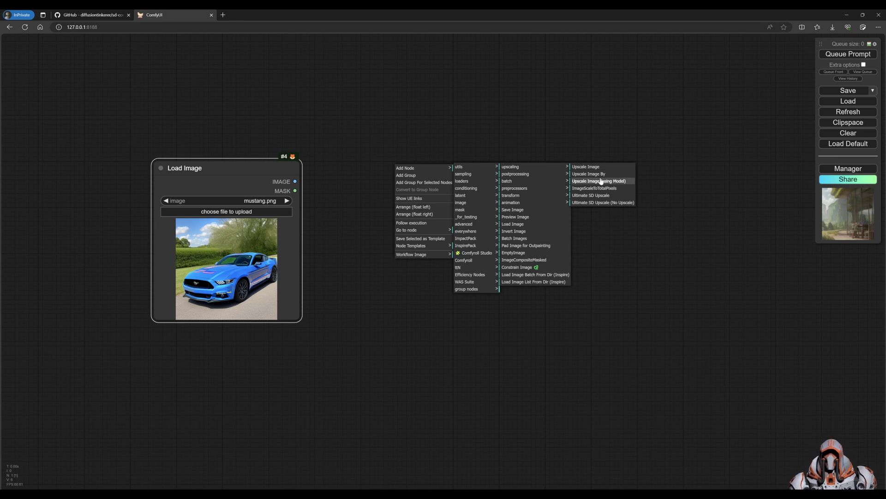
Add Upscale Image By with scale_by 4, fed by Load Image and feeding a new Preview Image
click(602, 174)
drag(494, 160, 422, 167)
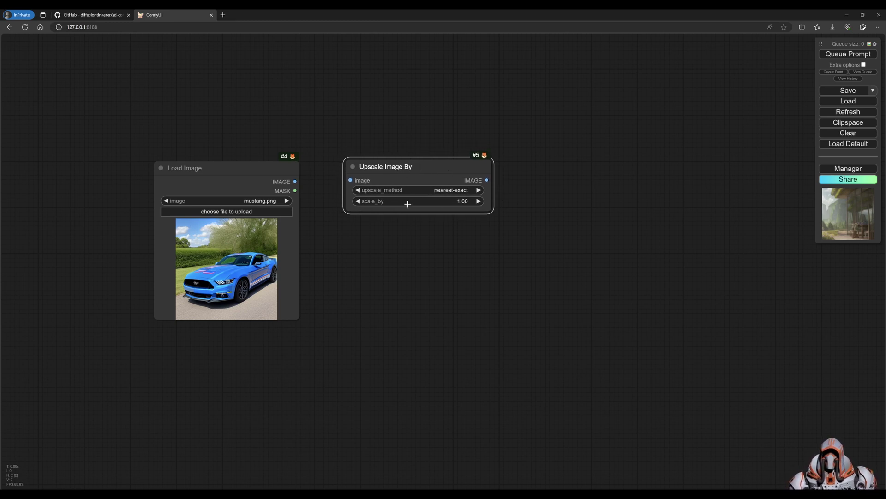
click(442, 201)
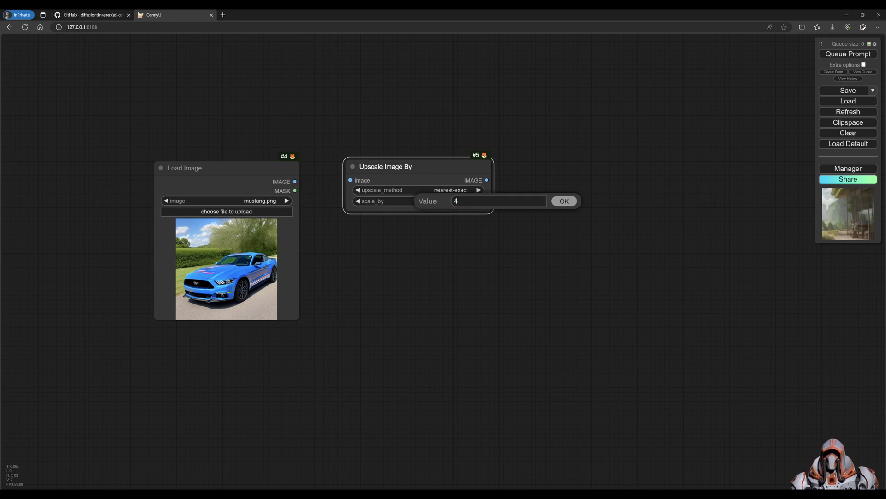
click(563, 201)
drag(289, 181, 350, 180)
drag(487, 180, 568, 163)
click(560, 225)
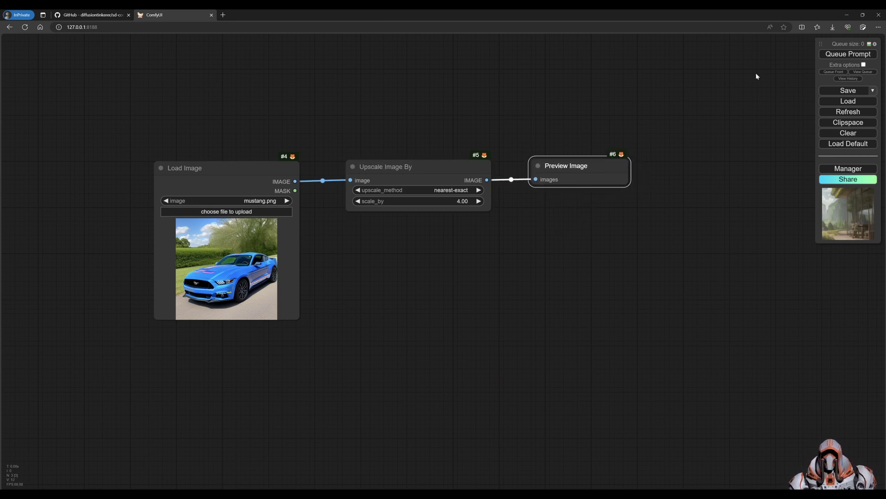
Queue the prompt, shift the three nodes up-left, and enlarge the Preview Image node
click(838, 55)
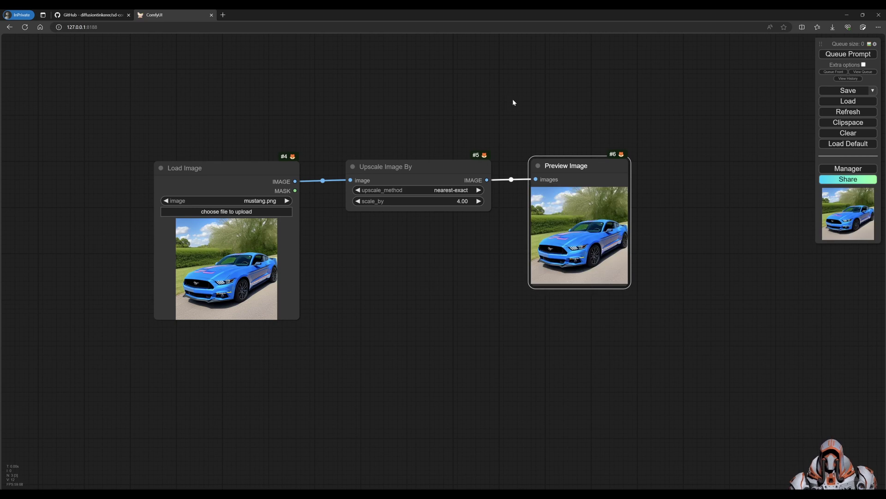
drag(279, 166, 214, 125)
drag(420, 167, 349, 131)
drag(550, 162, 464, 127)
drag(546, 253, 687, 375)
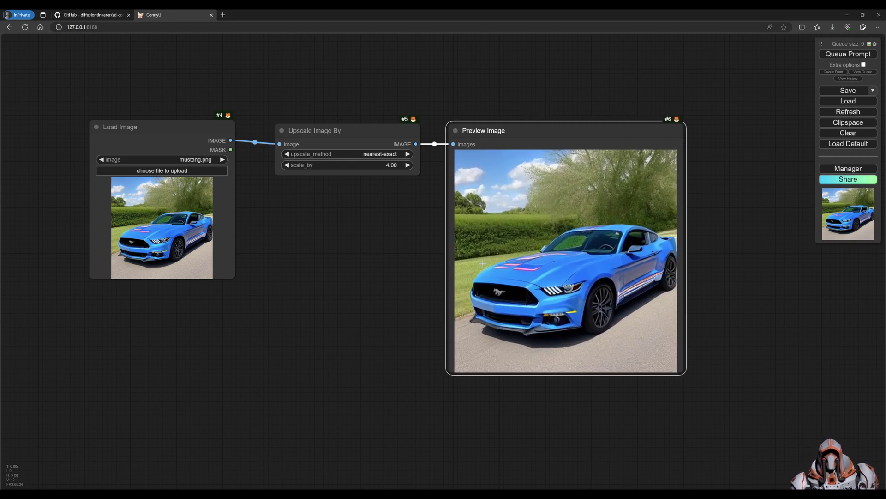
Zoom and pan across the upscaled car preview to inspect detail, then zoom back out
scroll(496, 263, up, 12)
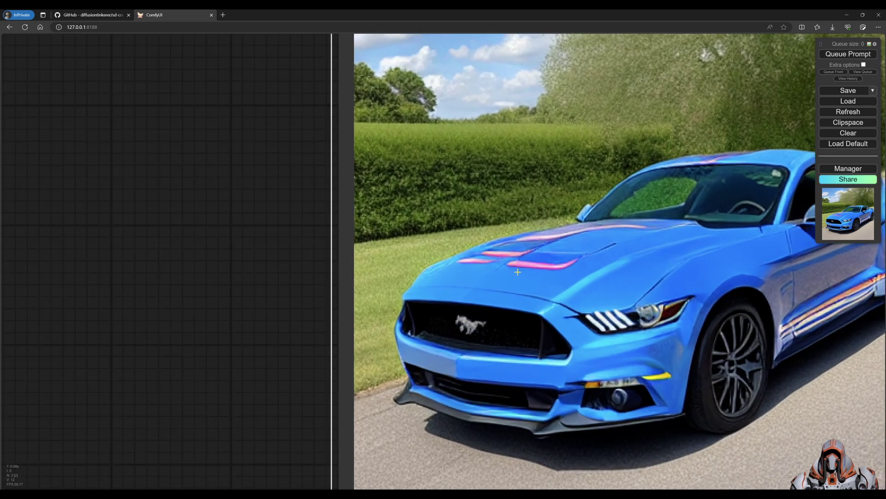
scroll(517, 272, up, 2)
scroll(541, 238, down, 2)
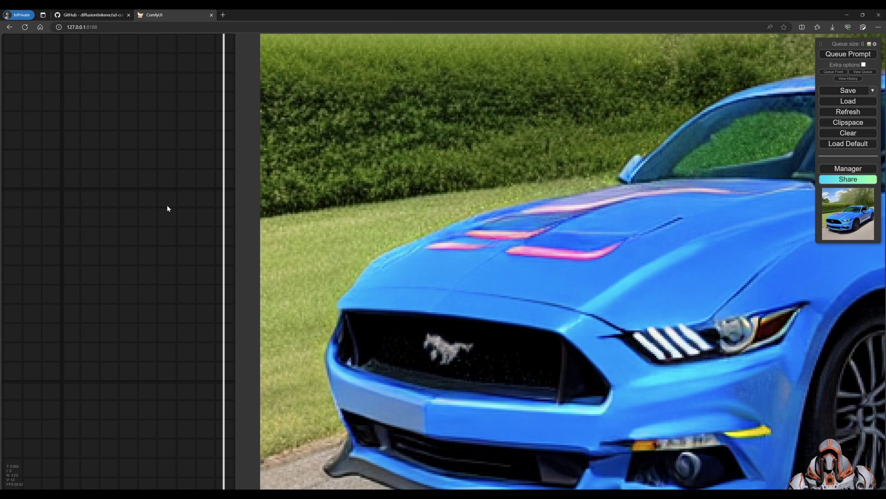
drag(168, 206, 6, 246)
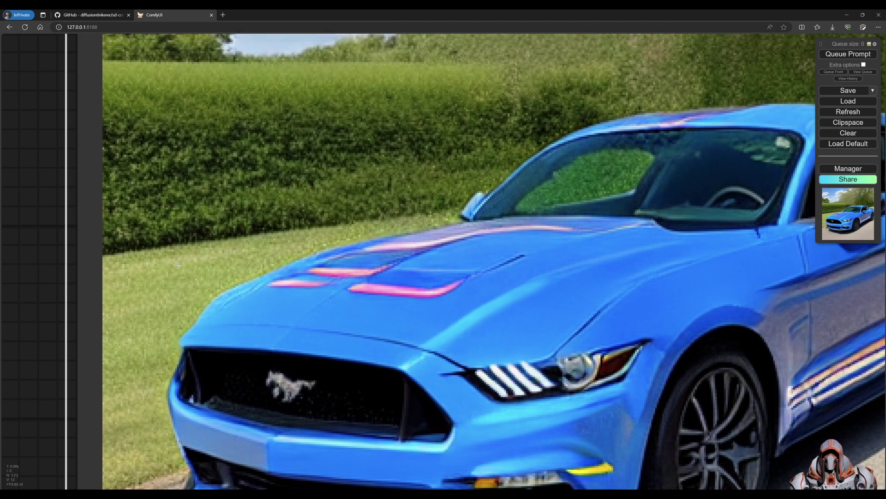
scroll(46, 255, down, 5)
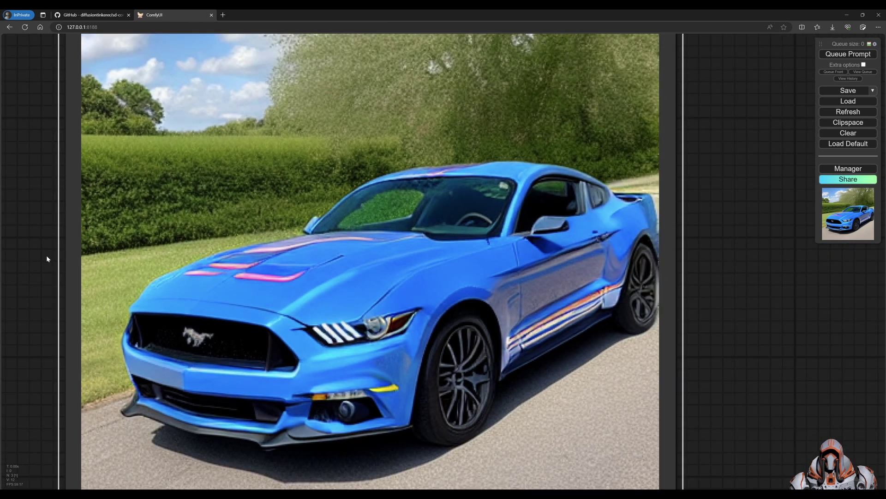
scroll(168, 269, down, 8)
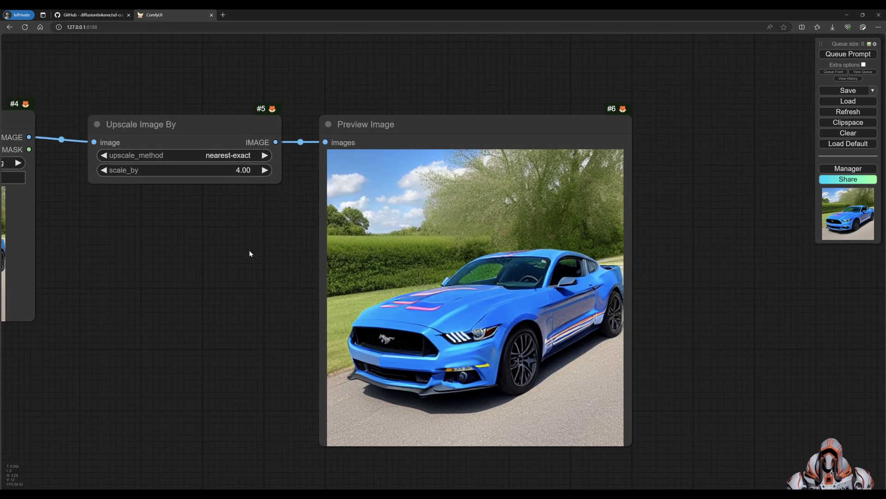
drag(200, 251, 283, 253)
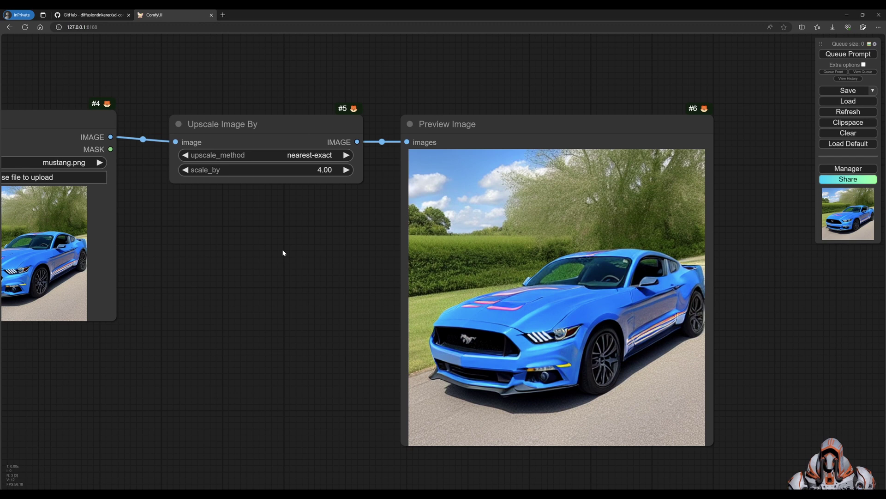
Nudge the Preview Image and Upscale Image By nodes up so their links run straight
drag(491, 122, 491, 109)
drag(302, 122, 300, 115)
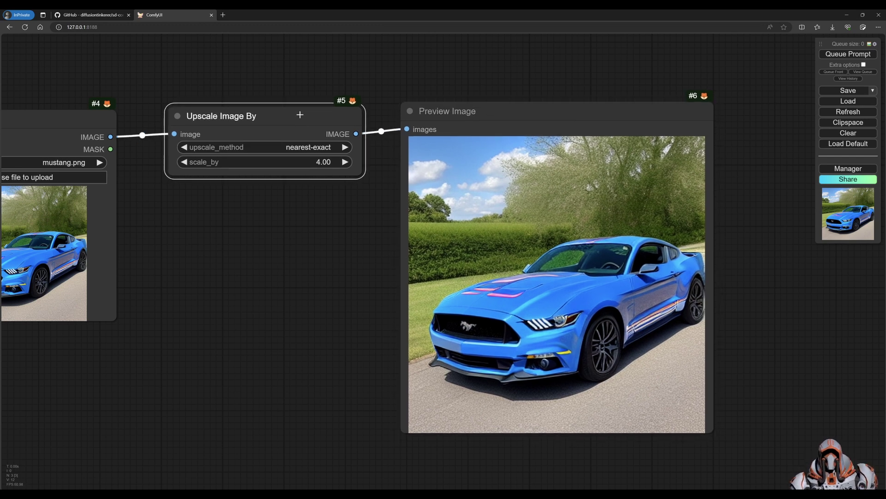
drag(457, 116, 446, 112)
Add an Upscale Image (using Model) node with its own Preview Image placed at the top right
right_click(186, 221)
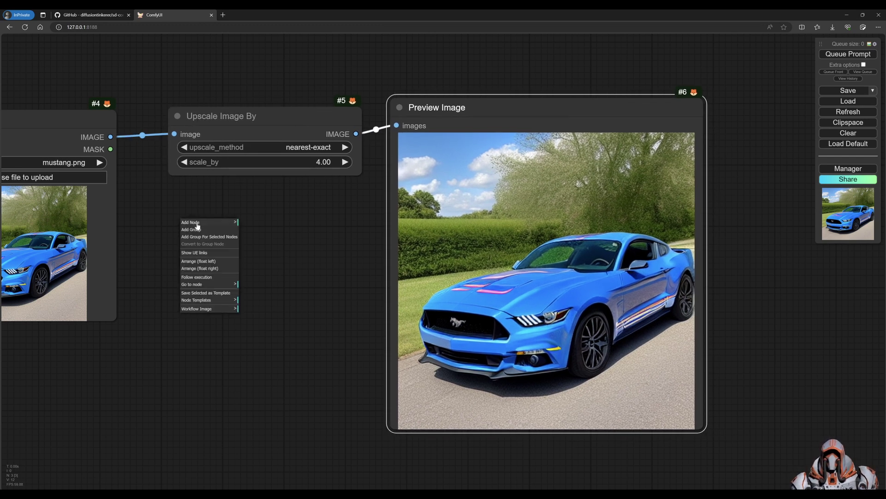
click(197, 224)
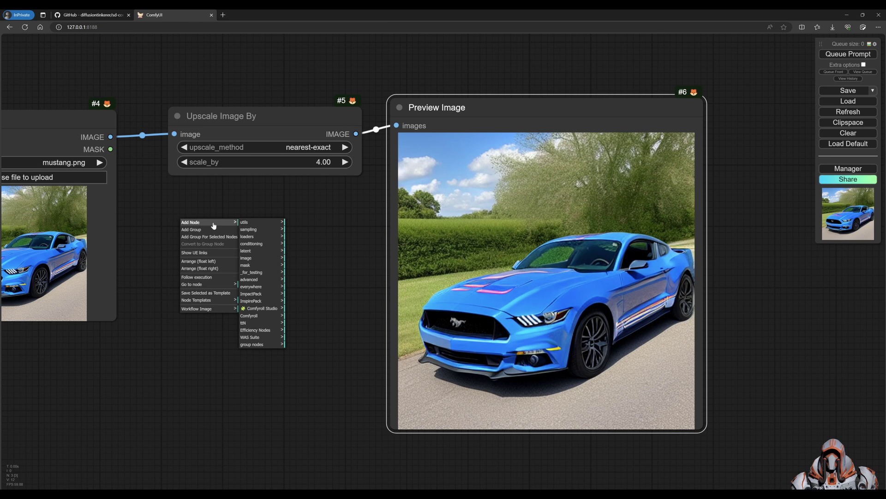
click(262, 259)
click(307, 222)
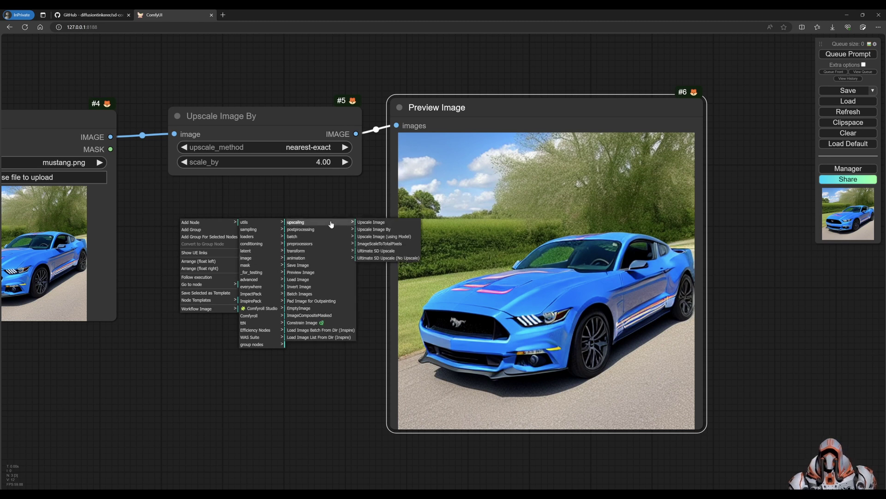
click(395, 237)
drag(277, 210, 280, 231)
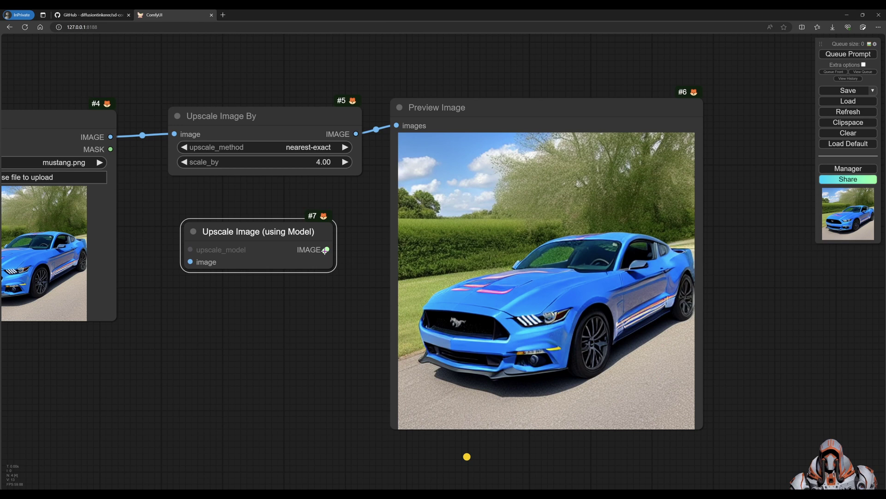
drag(325, 249, 305, 343)
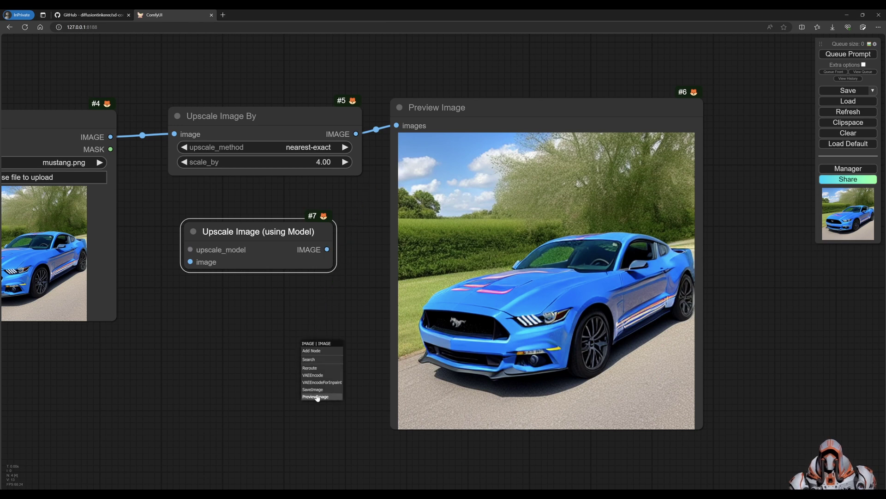
click(317, 397)
drag(372, 338, 787, 110)
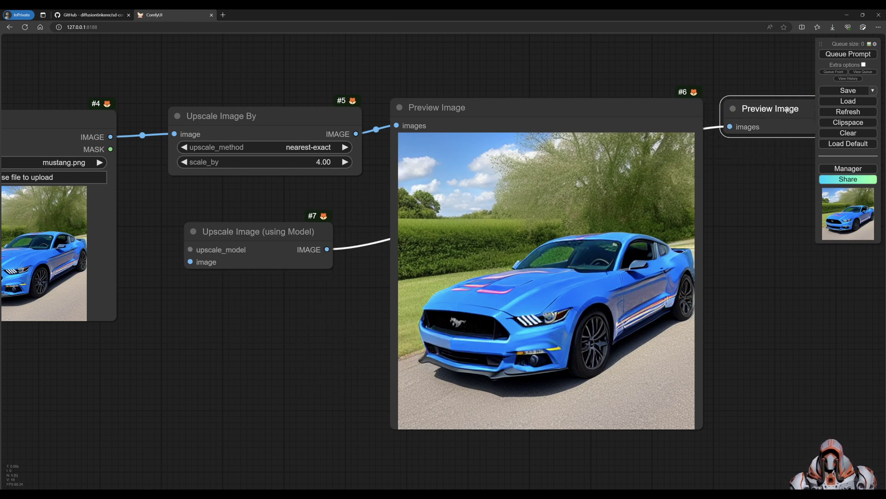
Feed the Mustang image into it and attach a Load Upscale Model set to 4x-UltraSharp.pth
drag(110, 137, 168, 328)
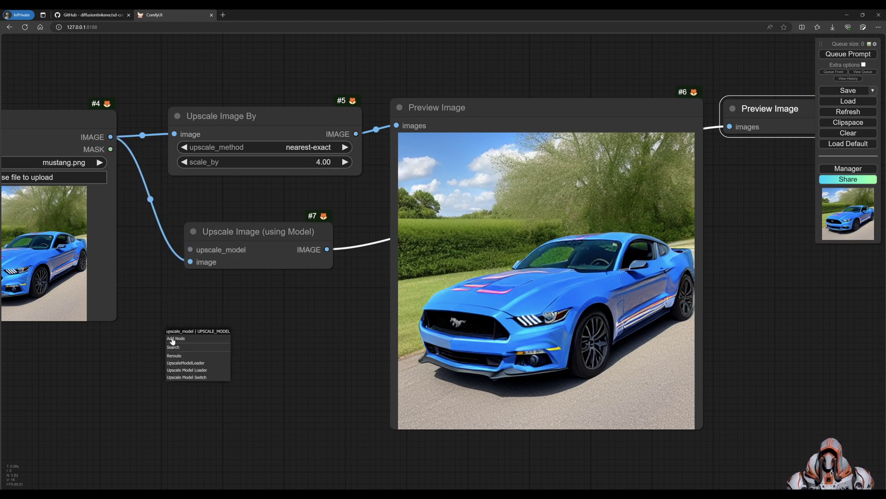
click(199, 368)
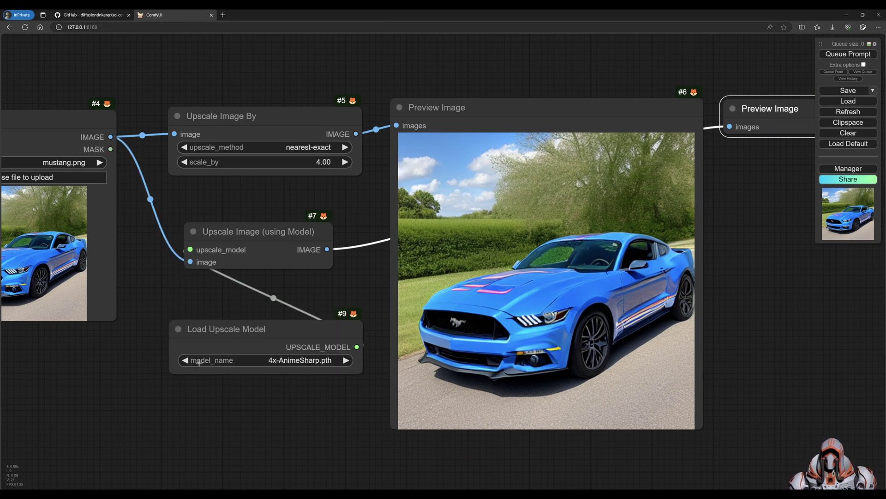
click(268, 361)
click(296, 358)
drag(279, 327, 251, 343)
click(256, 372)
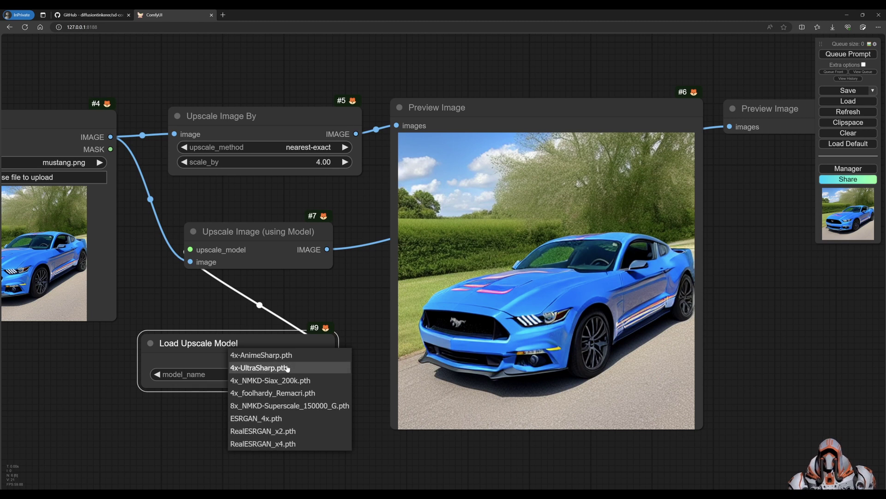
drag(249, 342, 220, 345)
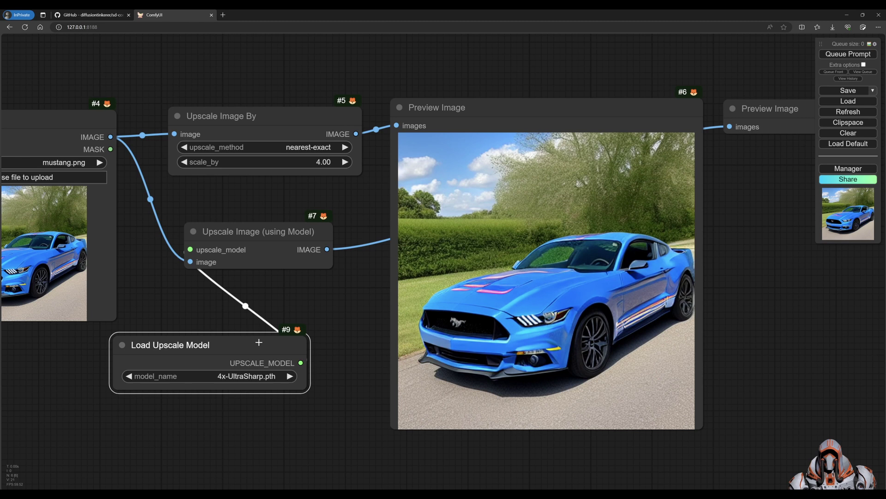
drag(287, 344, 324, 311)
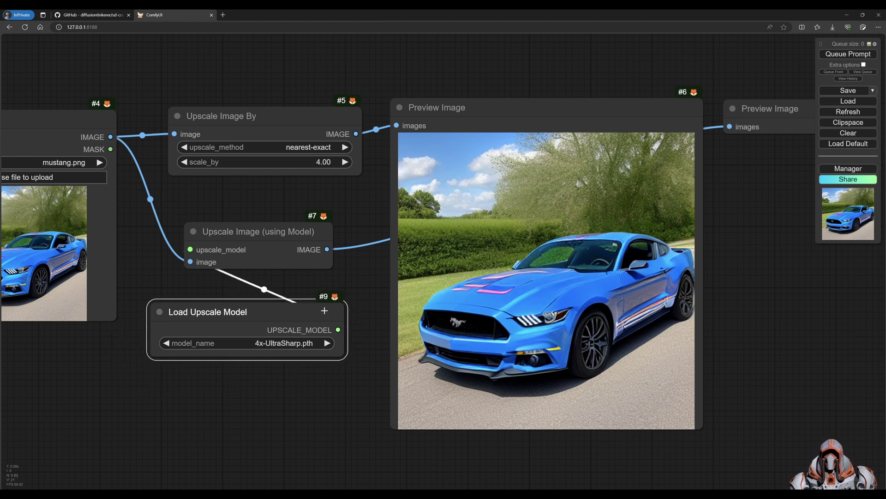
drag(760, 225, 647, 225)
Queue the graph and enlarge the new Preview Image to show the model-upscaled car
click(848, 54)
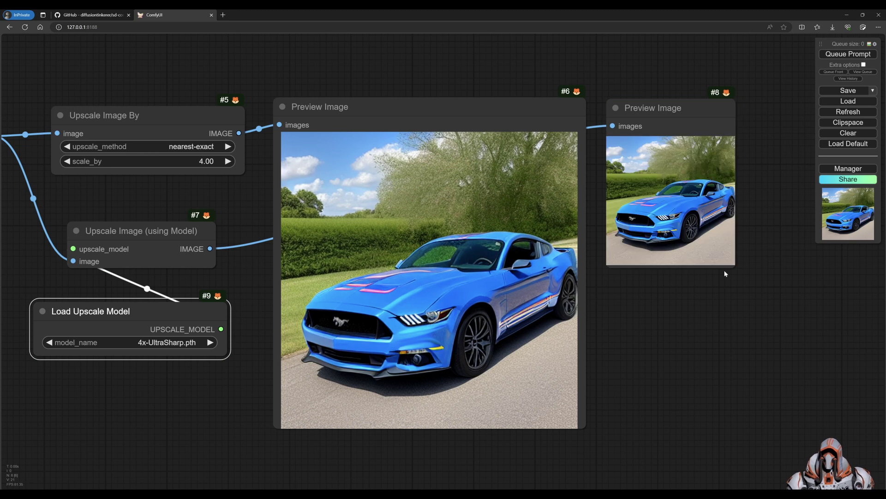
drag(733, 266, 883, 431)
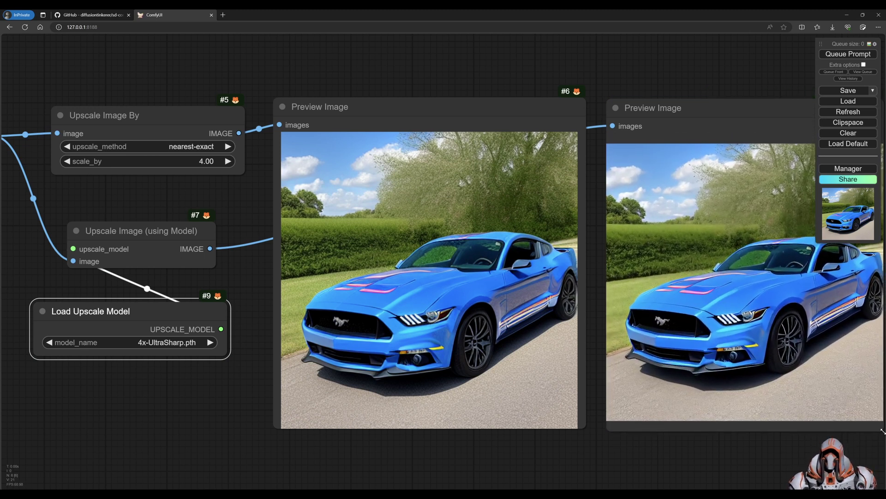
drag(607, 448, 502, 441)
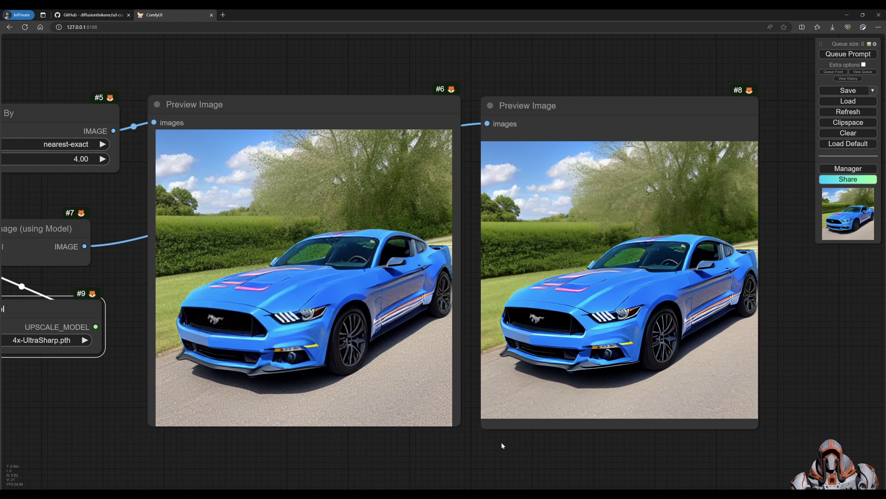
Zoom and pan across both previews to compare nearest-exact and 4x-UltraSharp detail
scroll(499, 447, up, 5)
drag(444, 258, 436, 370)
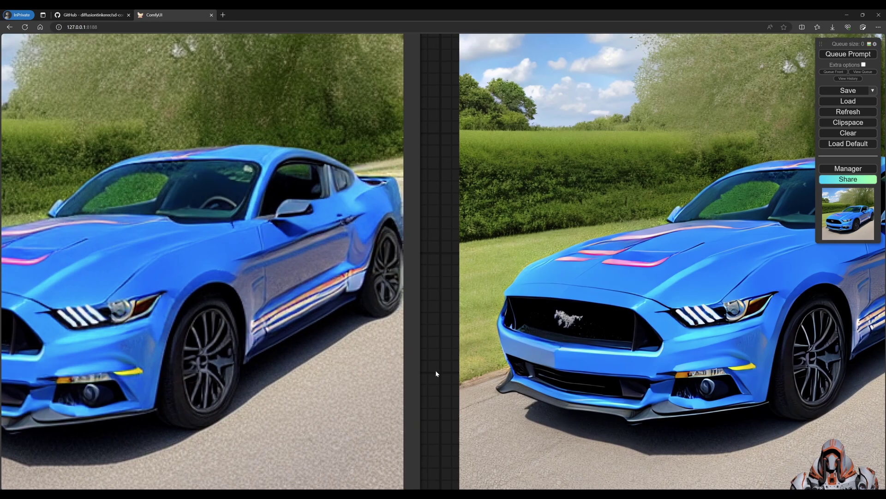
scroll(437, 368, up, 3)
drag(430, 305, 515, 297)
scroll(515, 298, down, 2)
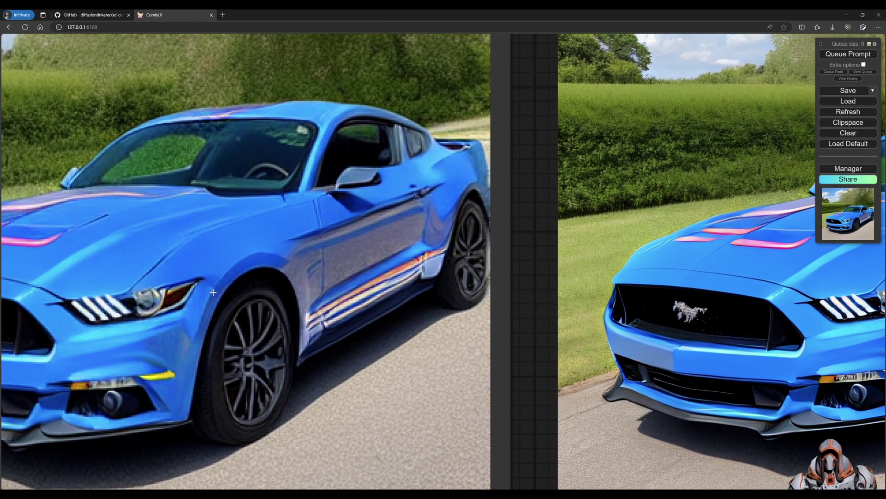
scroll(533, 287, down, 4)
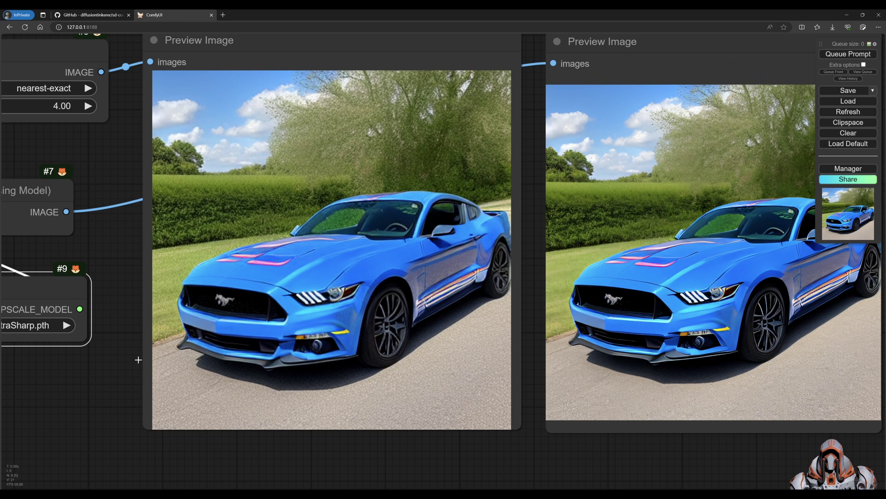
scroll(84, 350, left, 3)
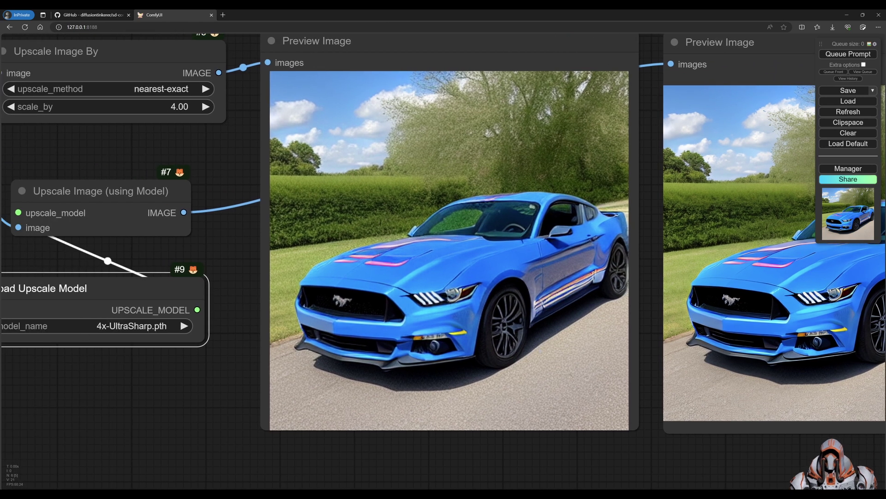
drag(649, 320, 506, 330)
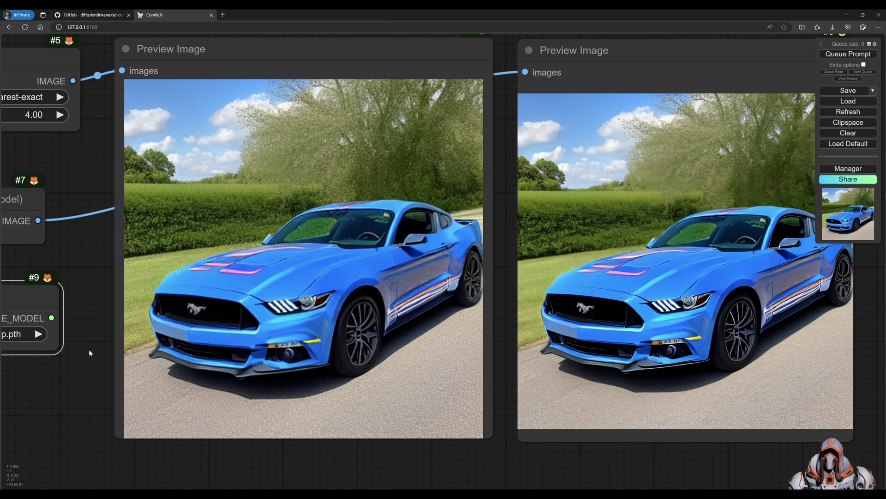
scroll(89, 349, down, 3)
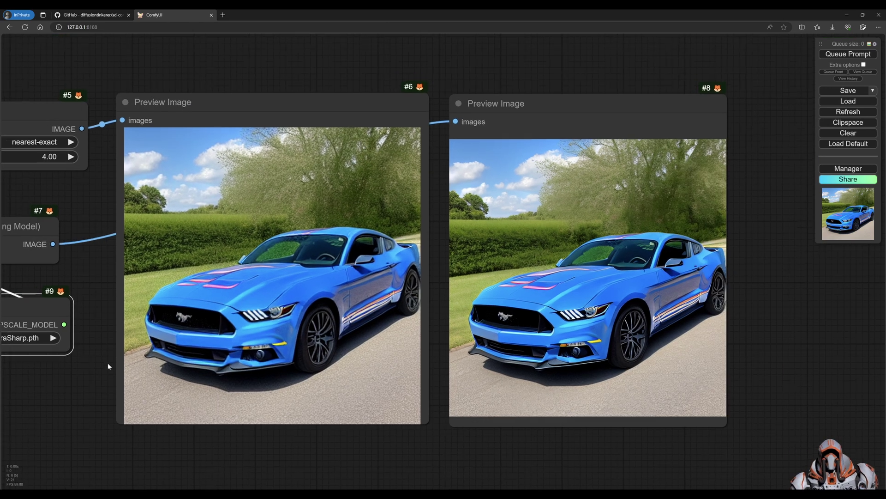
scroll(107, 362, left, 5)
scroll(204, 383, down, 2)
scroll(185, 380, left, 5)
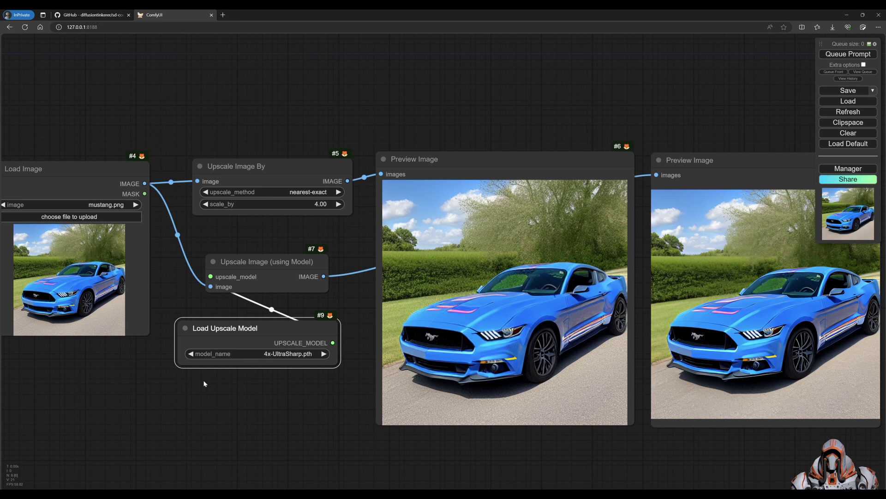
Open the 512×512 original and the 2048×2048 model upscale full size, closing each afterwards
right_click(70, 251)
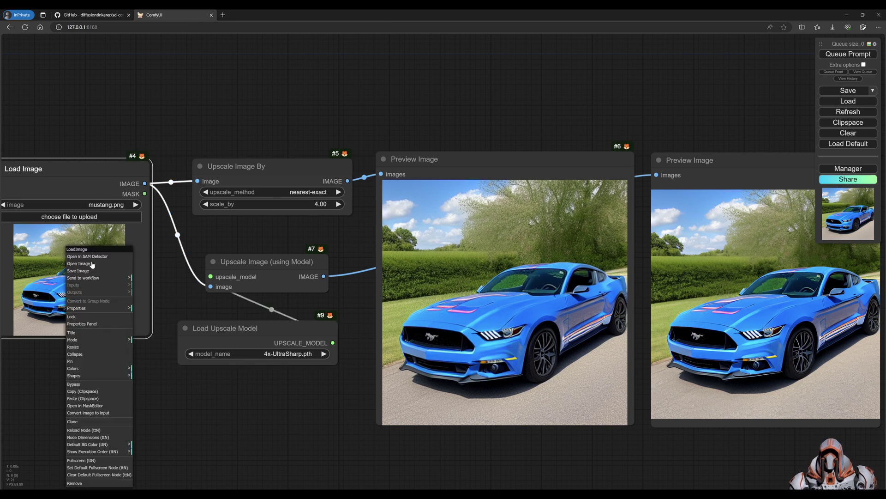
click(78, 264)
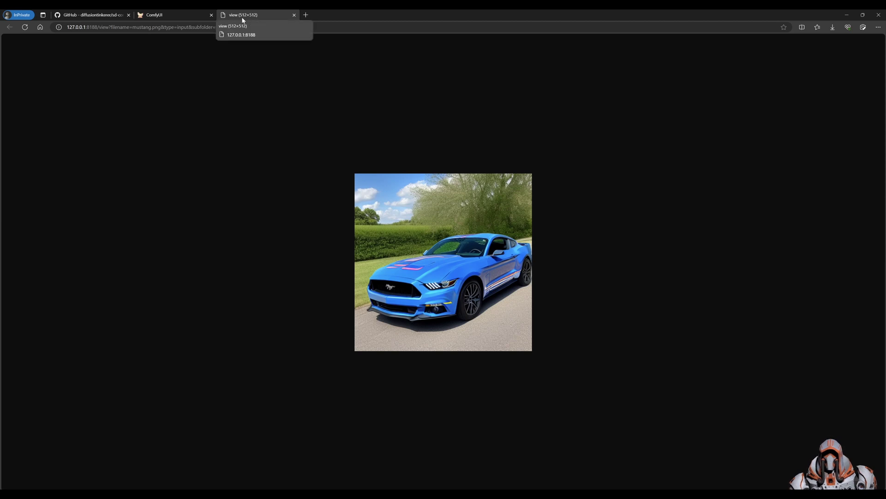
click(294, 15)
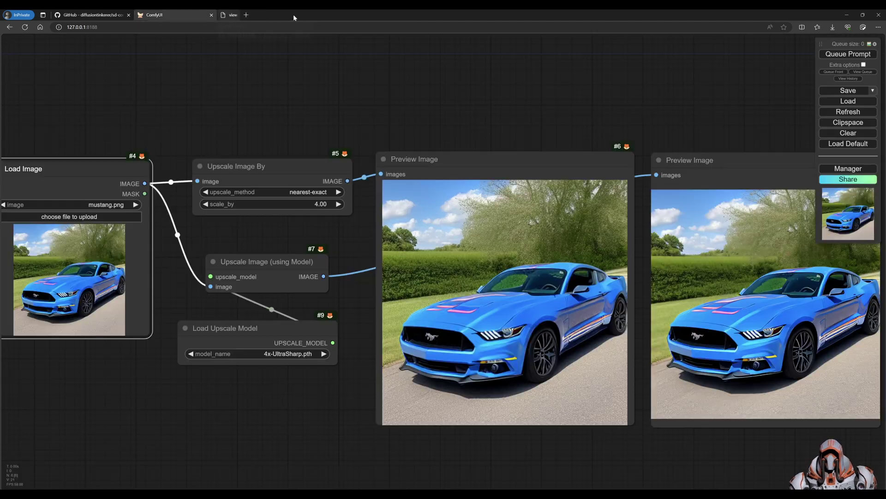
drag(659, 135, 596, 134)
right_click(618, 242)
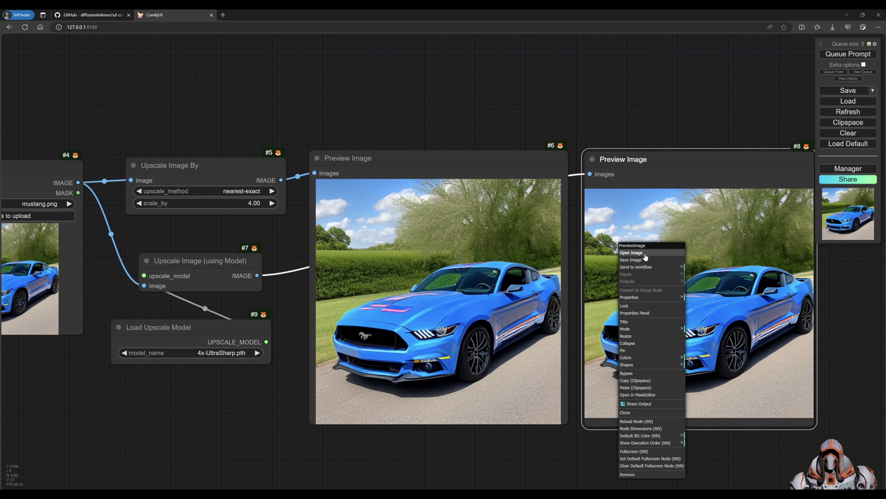
click(642, 255)
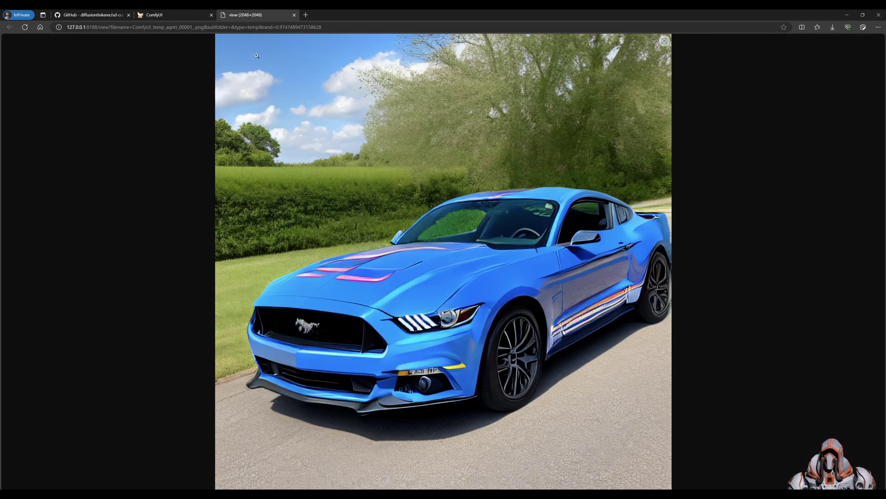
click(294, 15)
Rearrange the Load Image, upscaler and model loader nodes into a tidier layout
drag(280, 366, 310, 344)
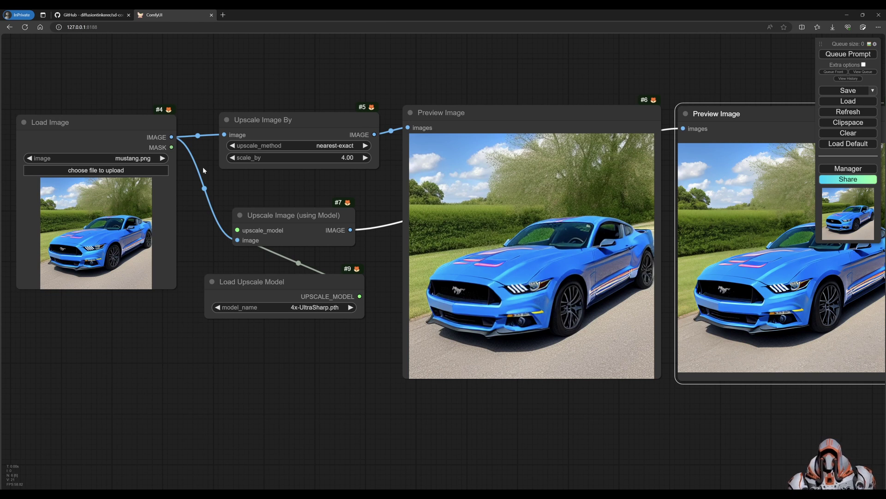
drag(281, 120, 279, 95)
drag(294, 211, 301, 170)
drag(295, 282, 307, 292)
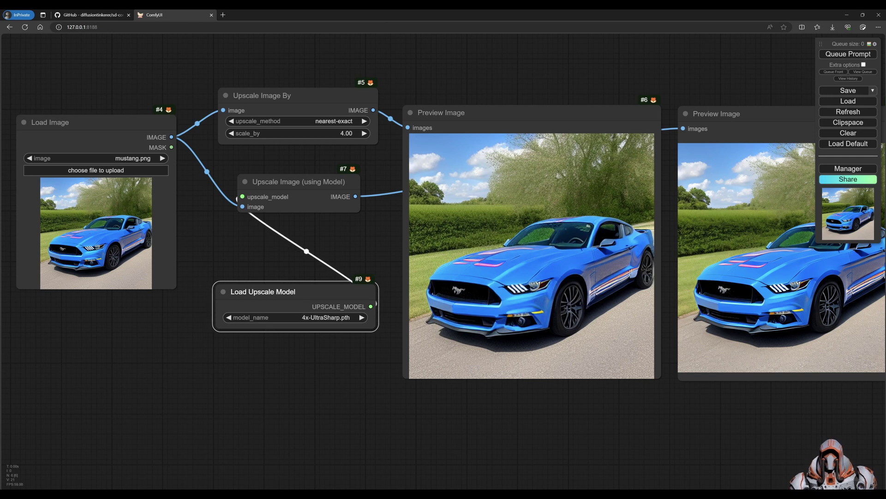
drag(262, 219, 256, 222)
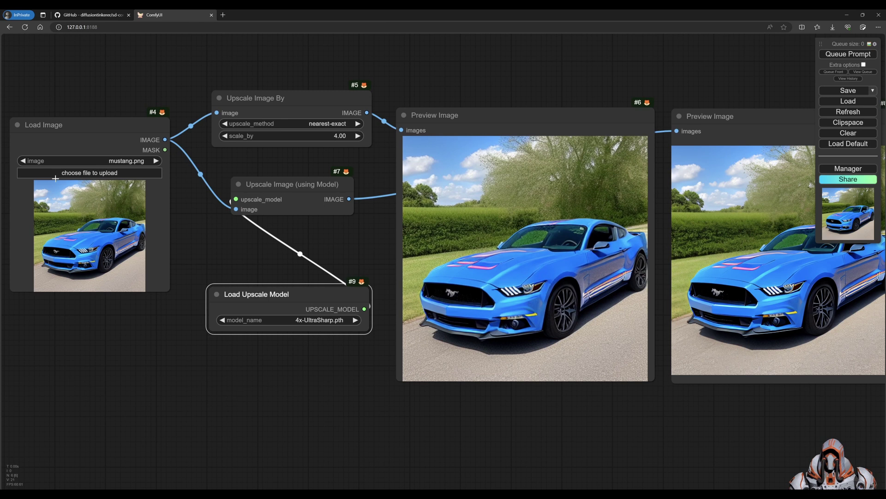
drag(123, 141, 137, 149)
drag(442, 82, 432, 79)
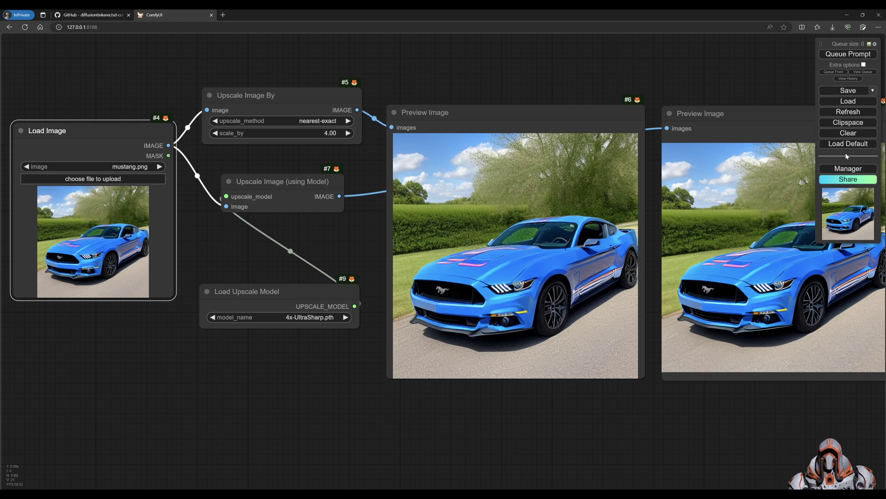
Clear the graph, load the default workflow, and set the checkpoint to v1-5-pruned-emaonly.safetensors
click(851, 134)
click(476, 62)
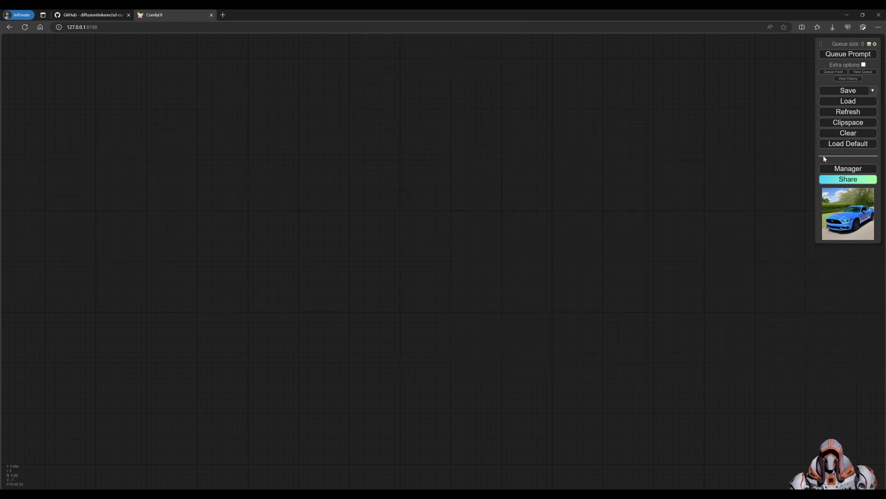
click(848, 143)
click(477, 63)
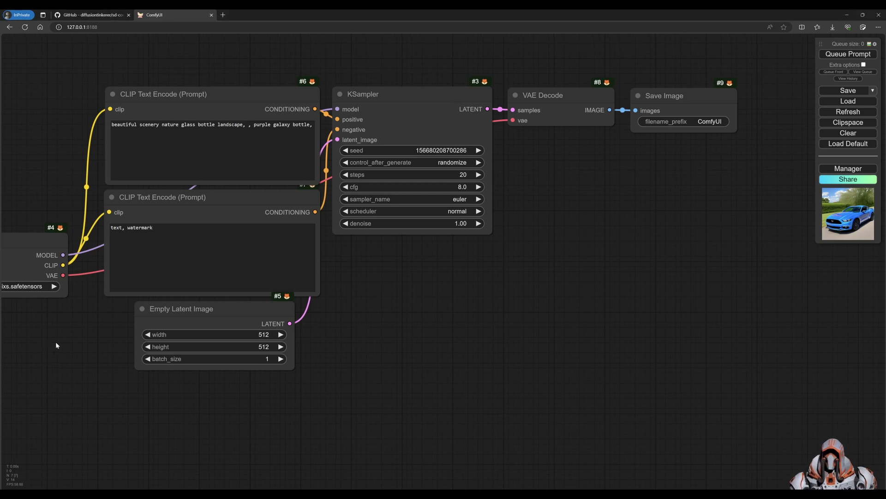
drag(55, 342, 159, 340)
click(88, 283)
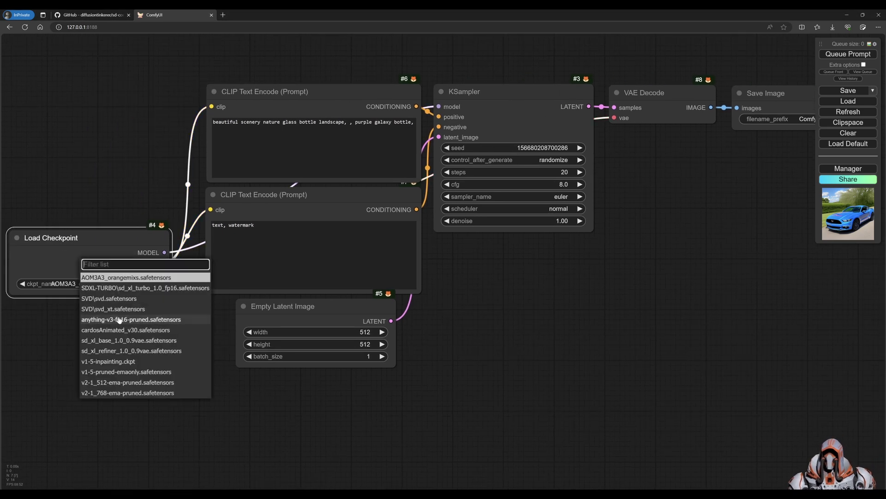
click(122, 372)
Paste a blue Mustang positive prompt and a longer quality-focused negative prompt
click(333, 122)
key(ctrl+a)
text((best quality, masterpiece), full photo, 1 mustang, blue, (wide shot))
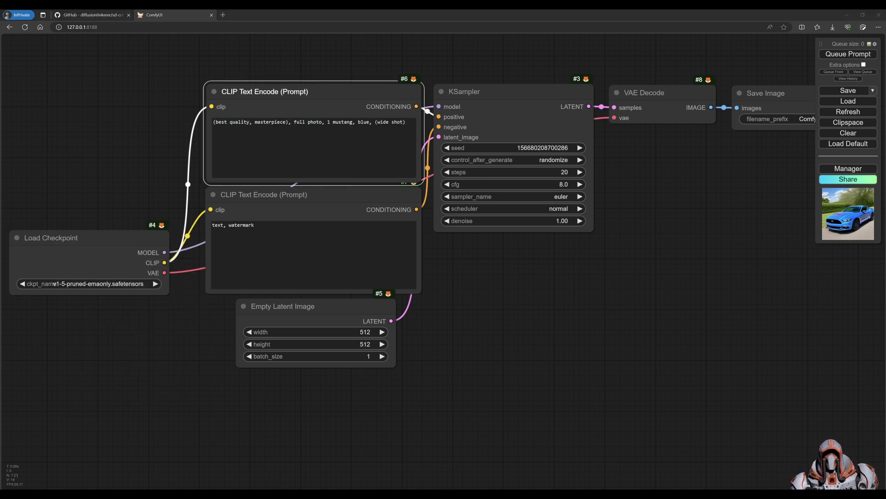
click(314, 254)
key(ctrl+a)
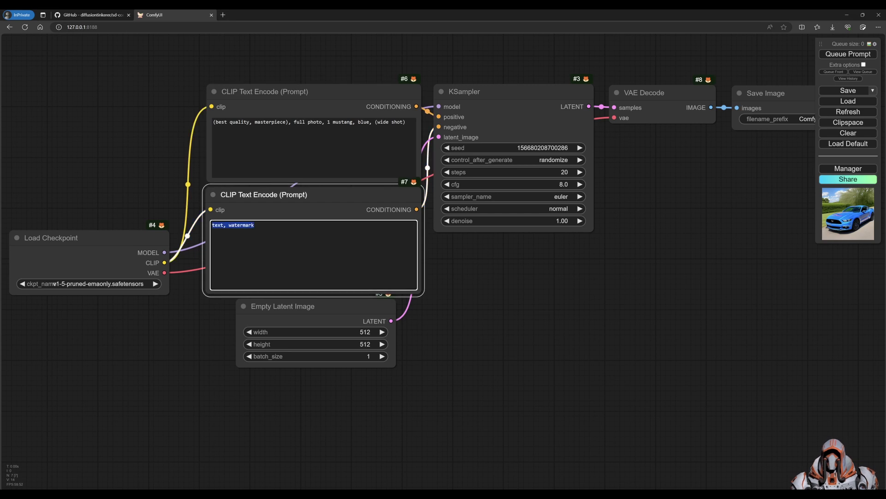
text((worst quality:1.6), (low quality:1.6), (normal quality:1.6), text, logo, watermark, signature)
scroll(595, 298, right, 5)
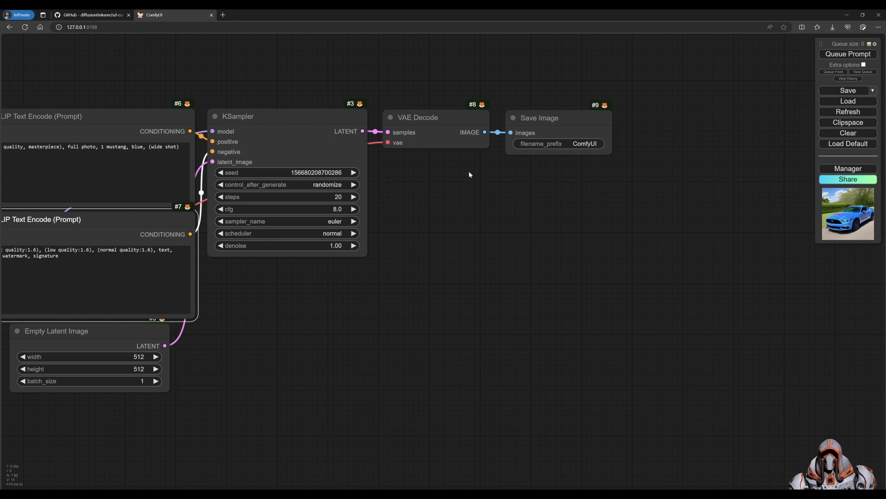
Delete Save Image and connect VAE Decode to a new Upscale Image (using Model) node
drag(442, 116, 444, 117)
drag(547, 119, 593, 116)
key(Delete)
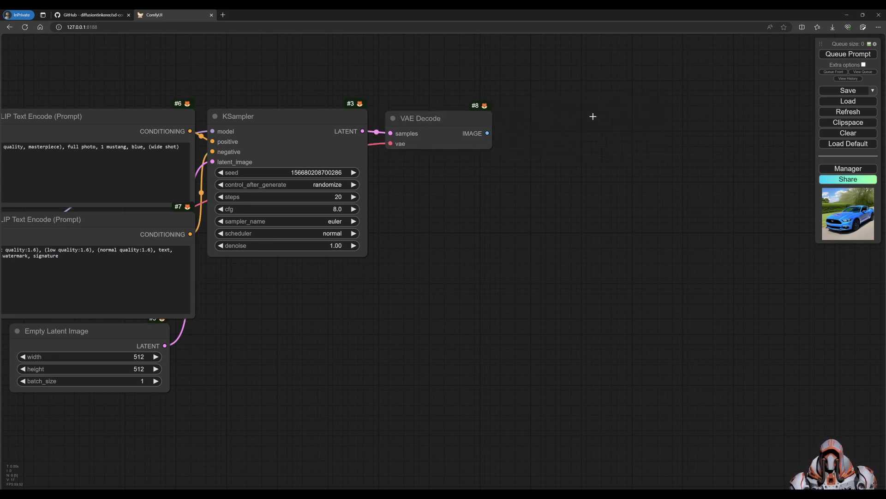
right_click(519, 161)
click(543, 168)
click(610, 204)
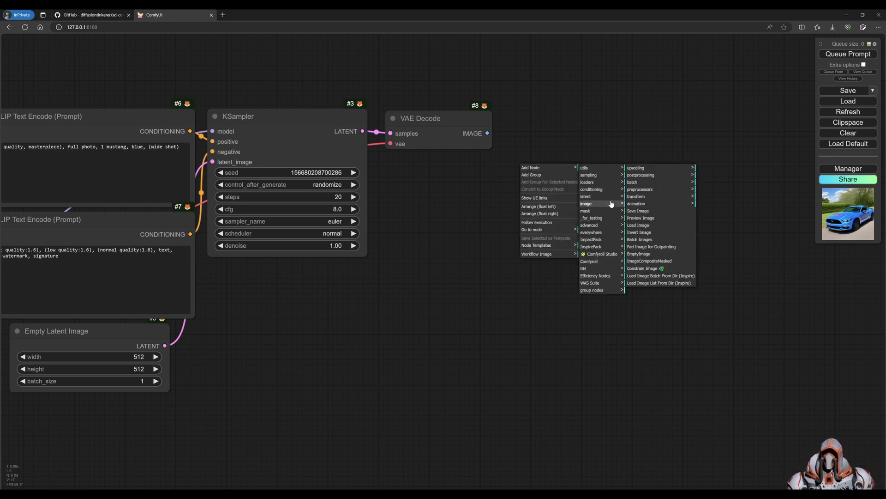
click(636, 168)
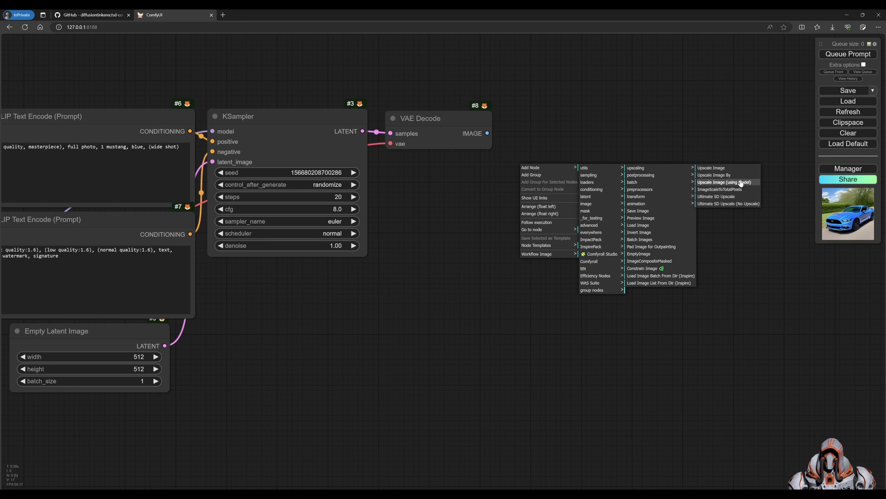
click(741, 183)
drag(593, 158, 600, 119)
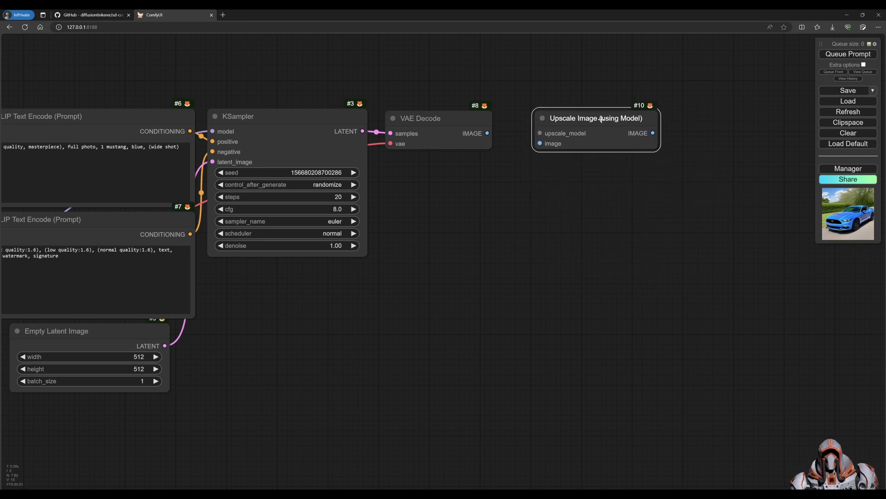
drag(487, 133, 470, 191)
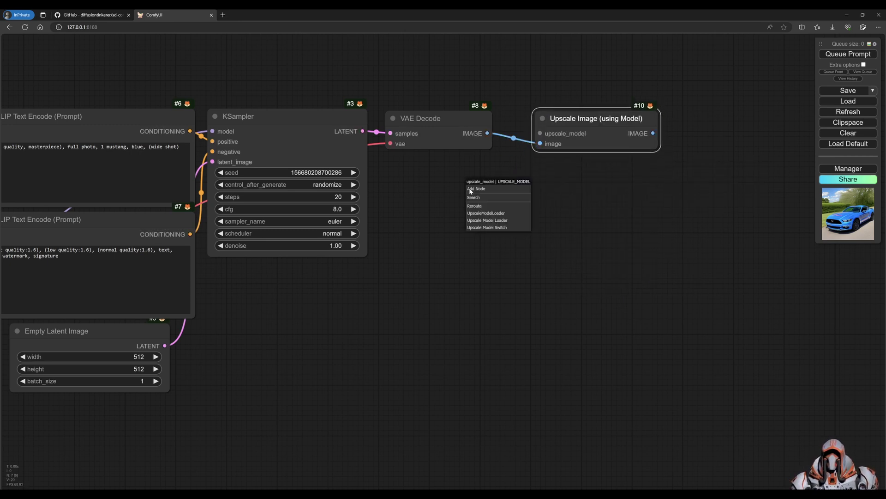
Attach a Load Upscale Model with 4x-UltraSharp.pth and a large Preview Image for the output
click(486, 213)
click(549, 206)
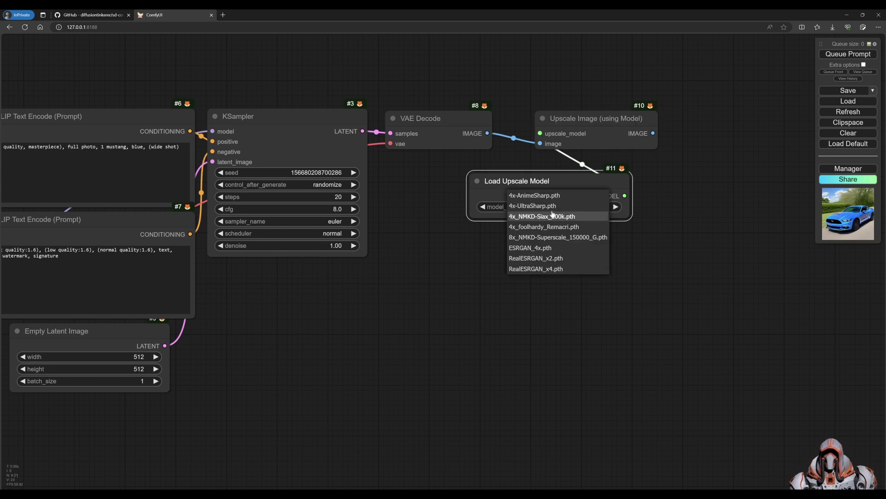
click(532, 206)
drag(517, 181, 439, 188)
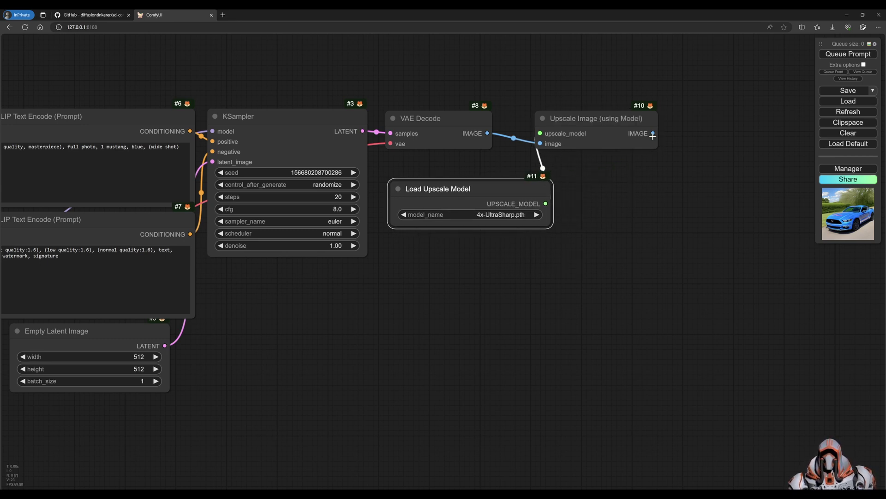
drag(653, 136, 665, 186)
click(685, 220)
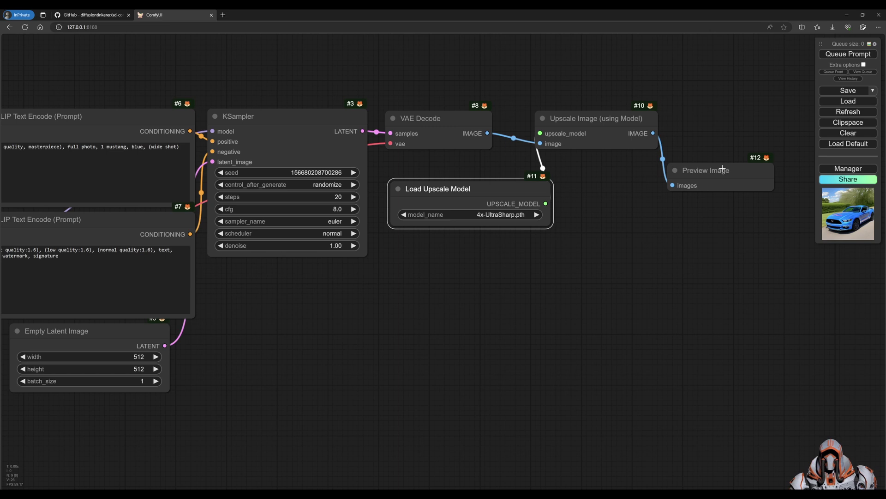
drag(722, 169, 632, 194)
drag(683, 215, 838, 398)
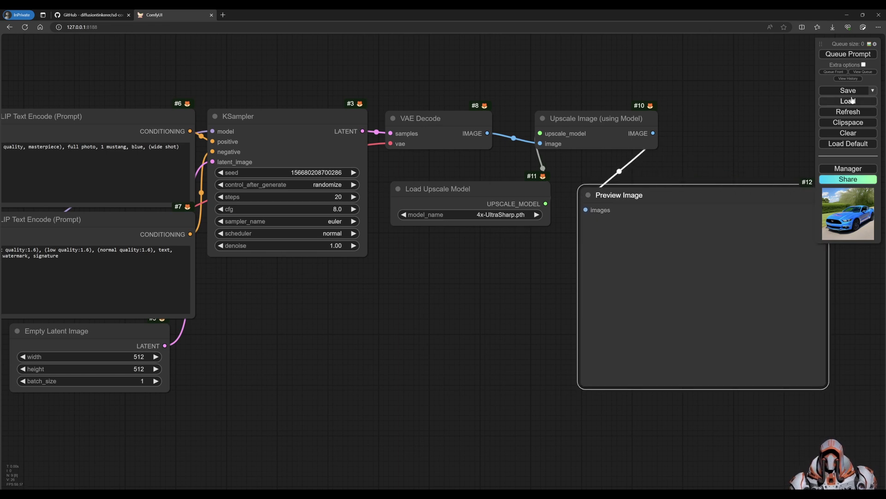
Queue the workflow, enlarge the preview, and view the 2048×2048 blue Mustang full size
click(837, 54)
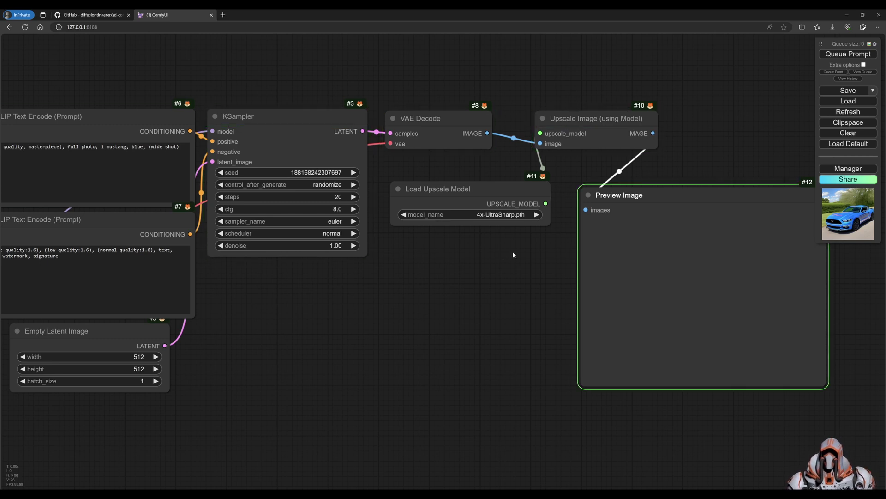
drag(516, 254, 412, 238)
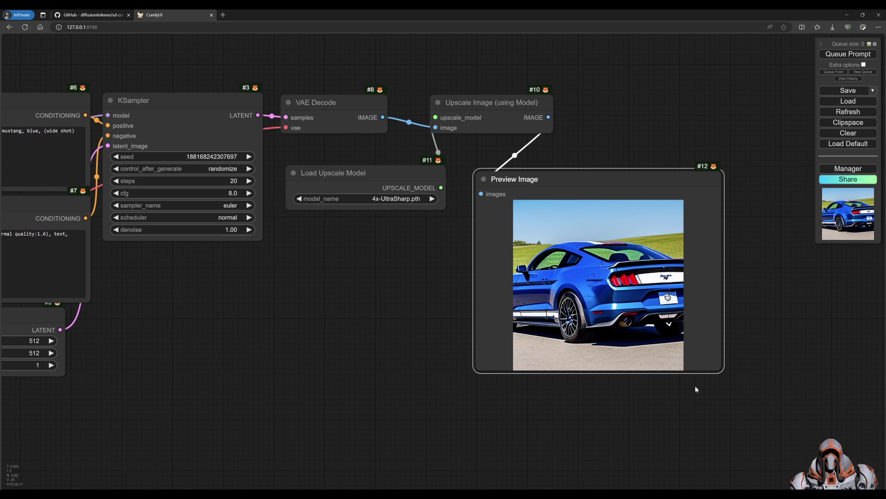
drag(718, 365, 787, 424)
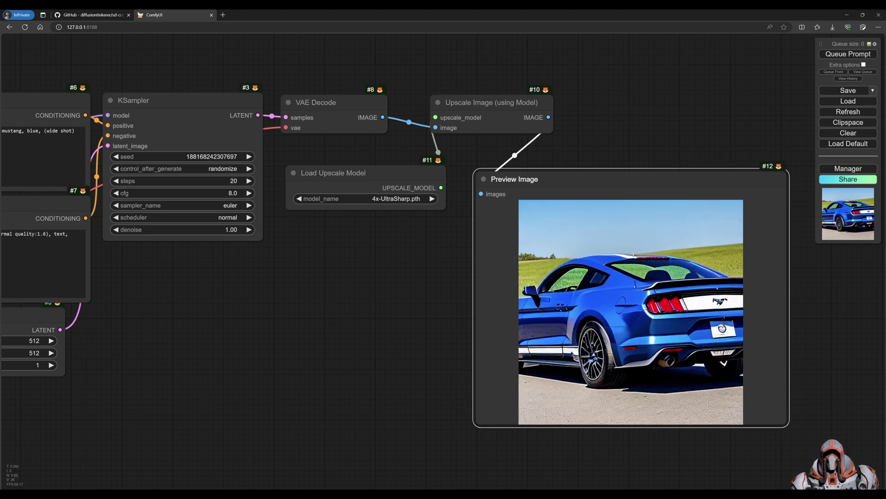
right_click(624, 260)
click(630, 262)
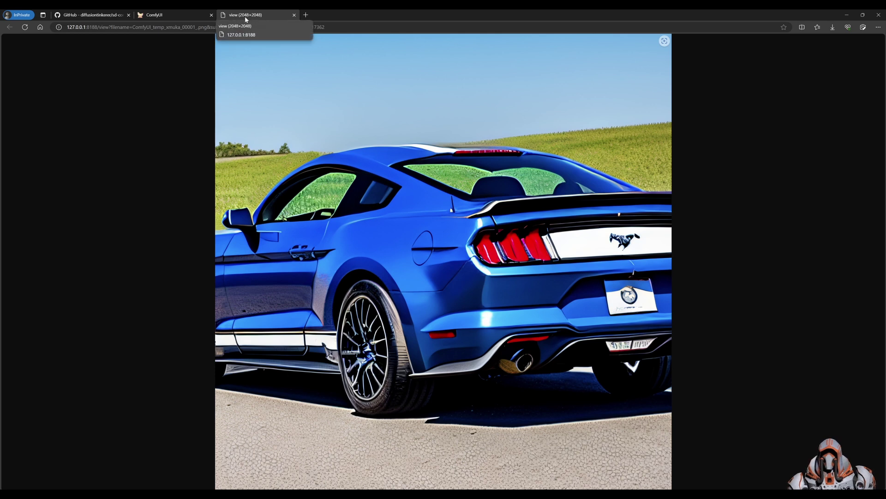
click(294, 17)
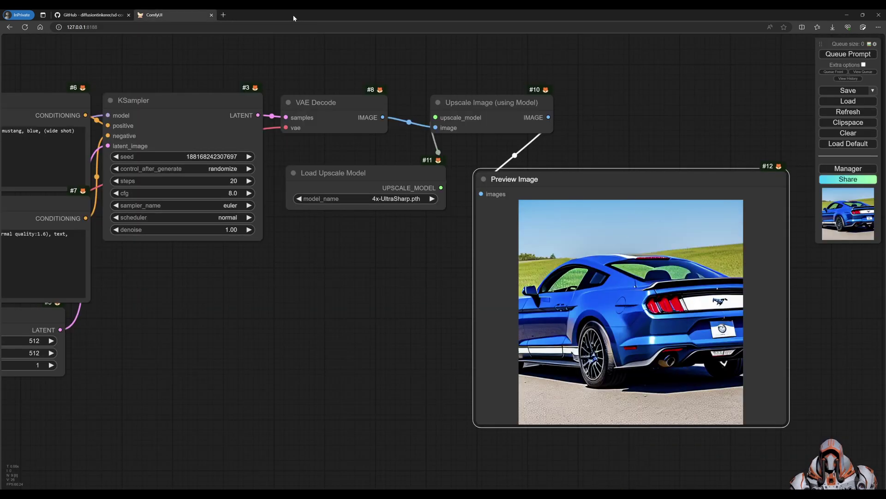
drag(403, 275, 473, 290)
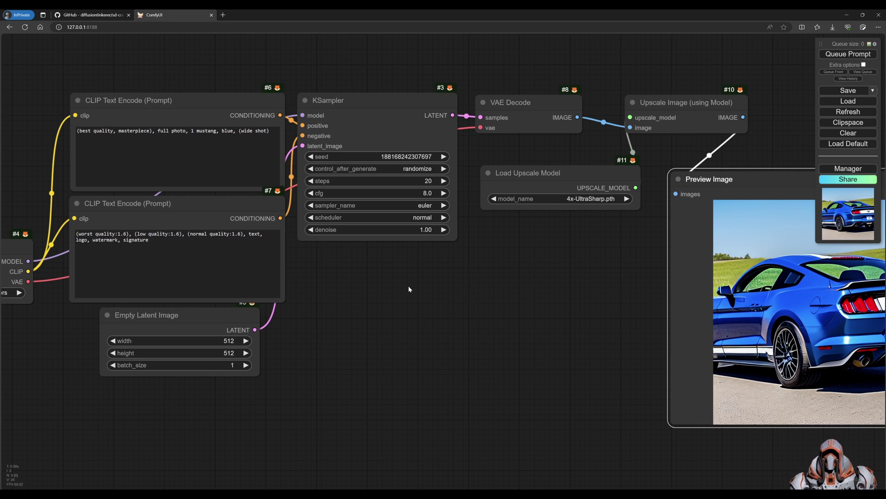
drag(395, 271, 435, 278)
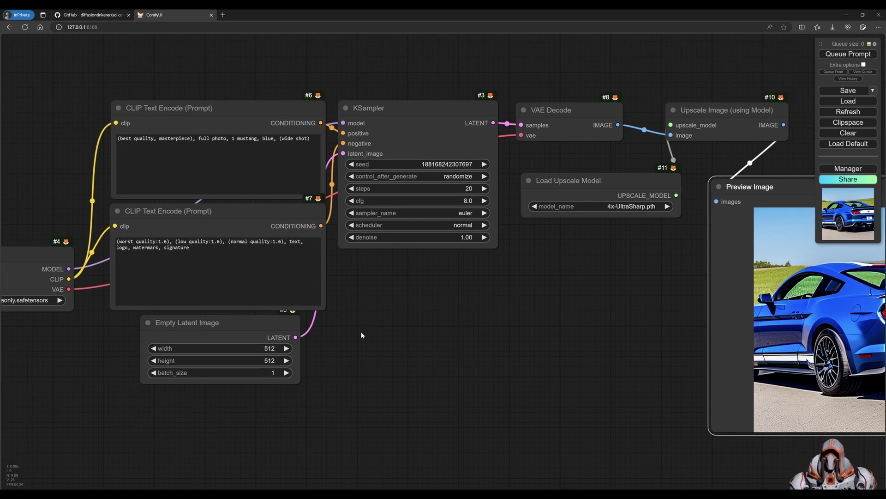
click(259, 362)
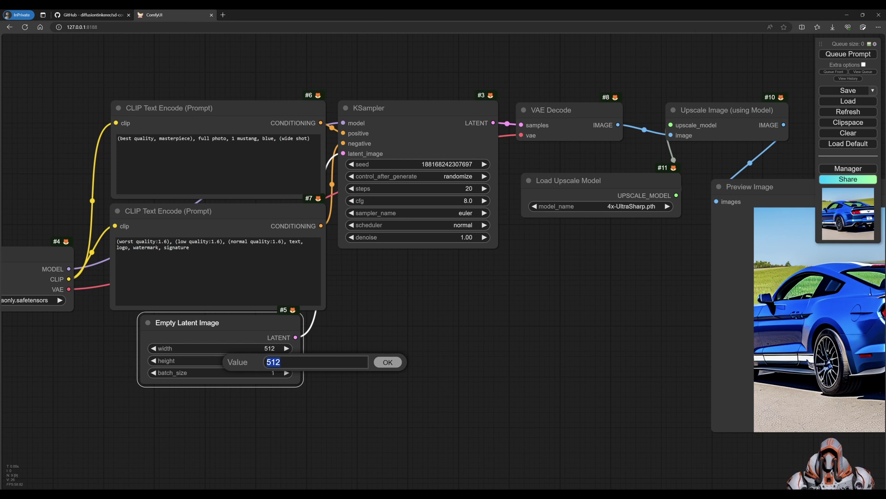
click(280, 362)
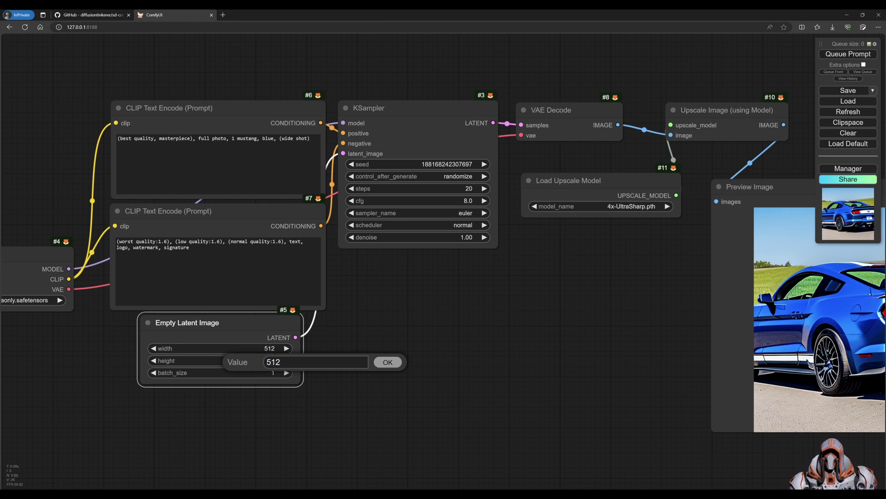
double_click(273, 362)
text(526)
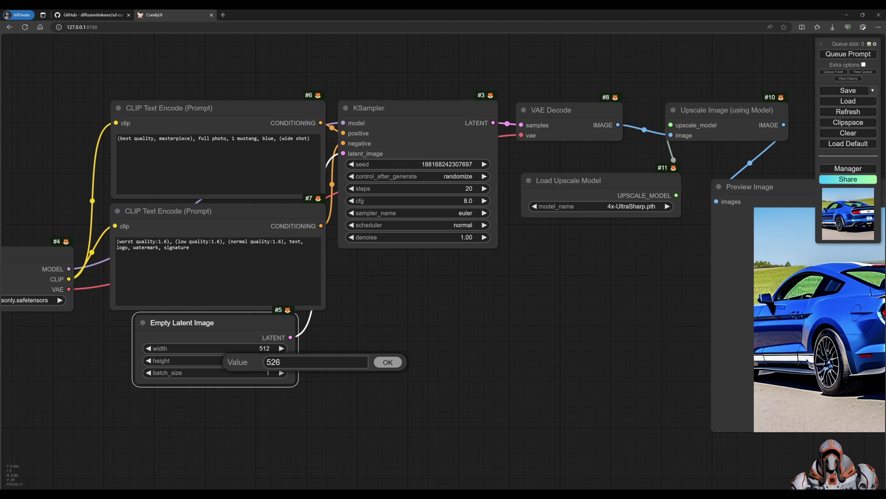
key(BackSpace)
key(BackSpace)
key(BackSpace)
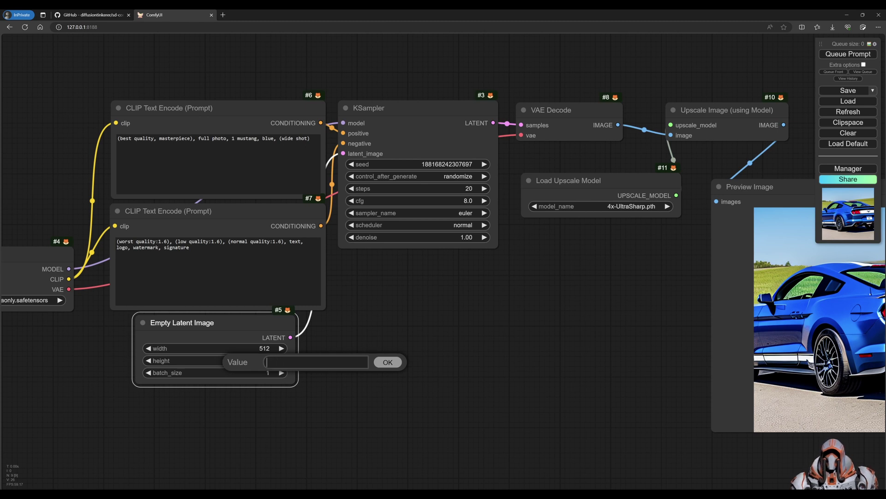
text(256*2)
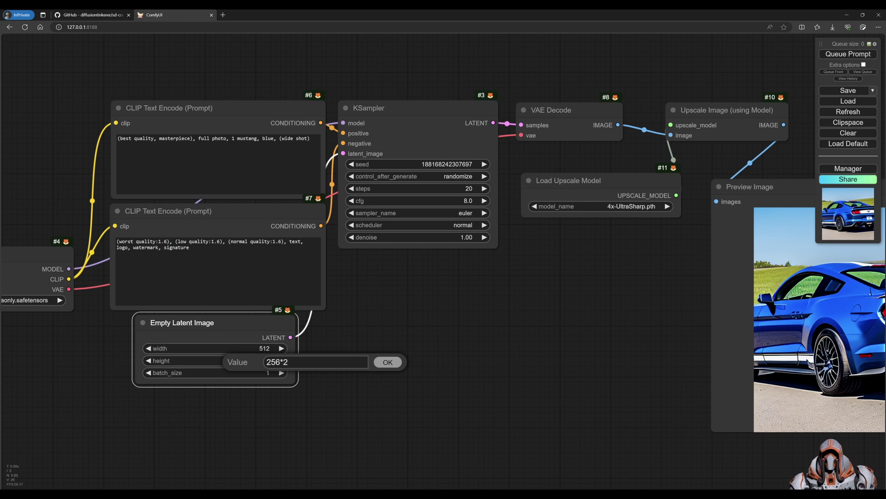
click(390, 362)
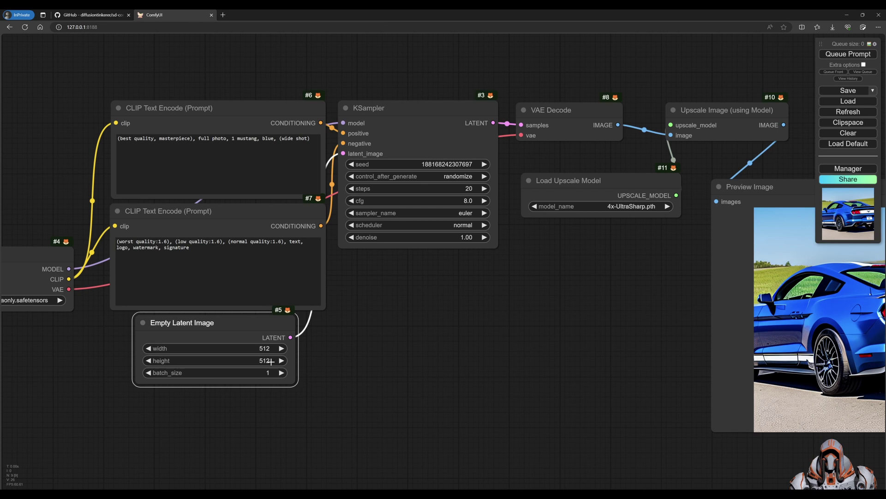
Clear every node of the text-to-image and upscale graph from the canvas, confirming the prompt
drag(383, 286, 409, 306)
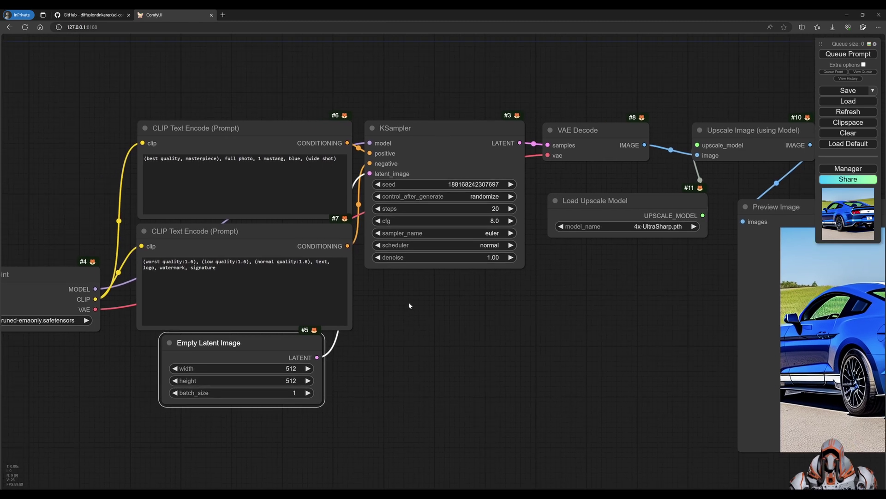
scroll(453, 305, up, 2)
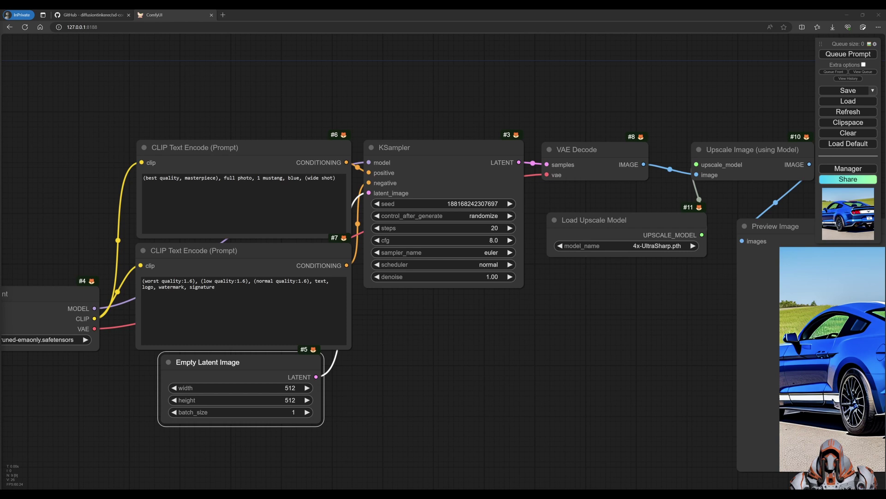
click(848, 133)
click(478, 65)
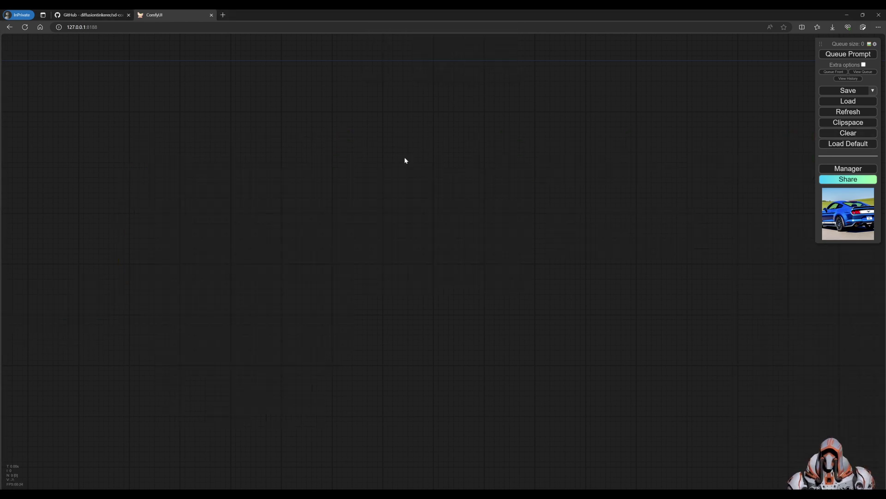
Add a Load Image node set to mustang.png on the left of the canvas
double_click(287, 178)
text(load)
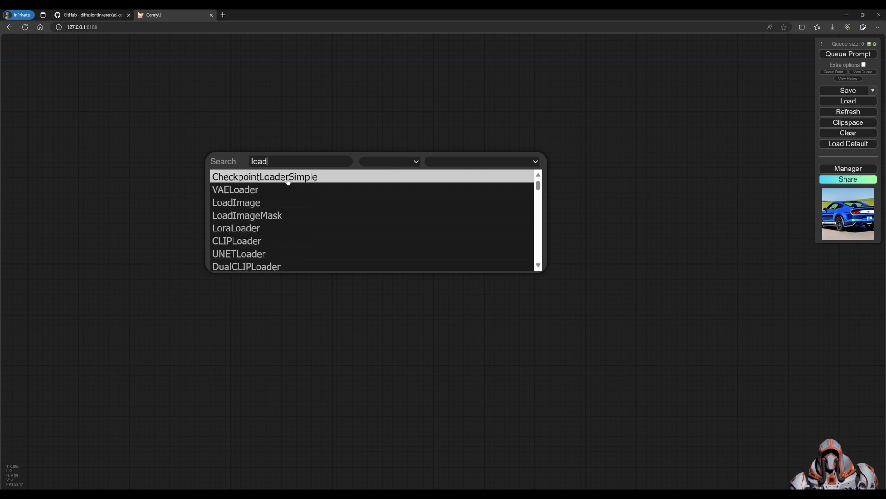
click(268, 207)
click(395, 207)
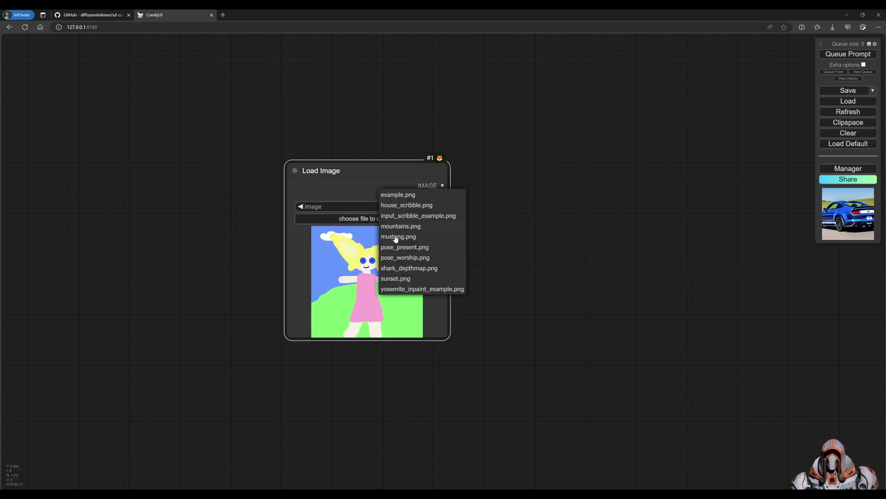
click(395, 236)
drag(383, 172, 251, 164)
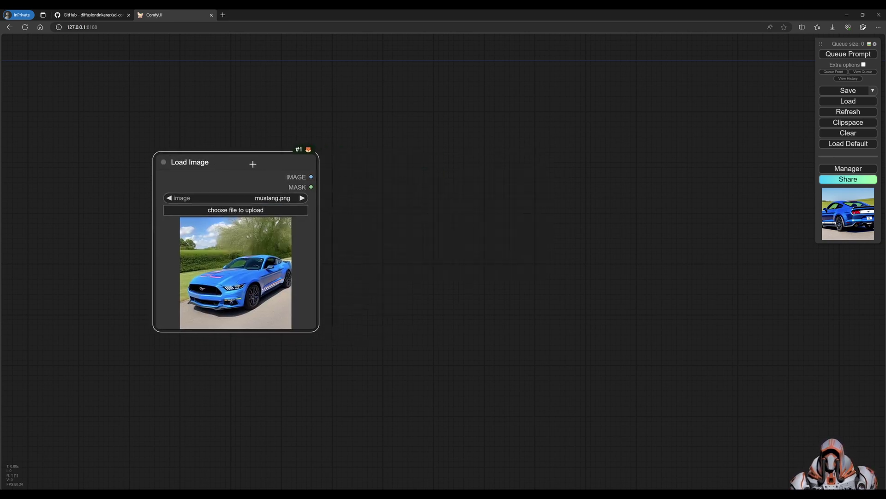
Add a Comfyroll CR Upscale Image node and feed the Load Image output into it
right_click(402, 169)
click(425, 167)
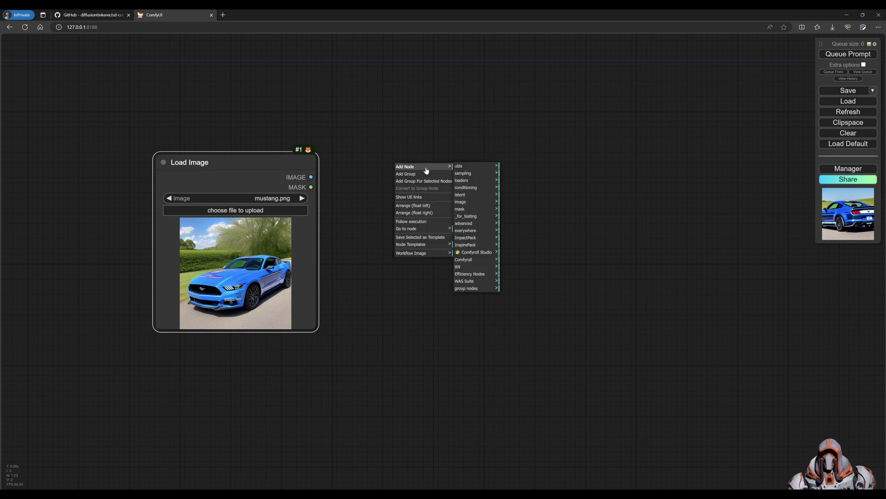
click(484, 256)
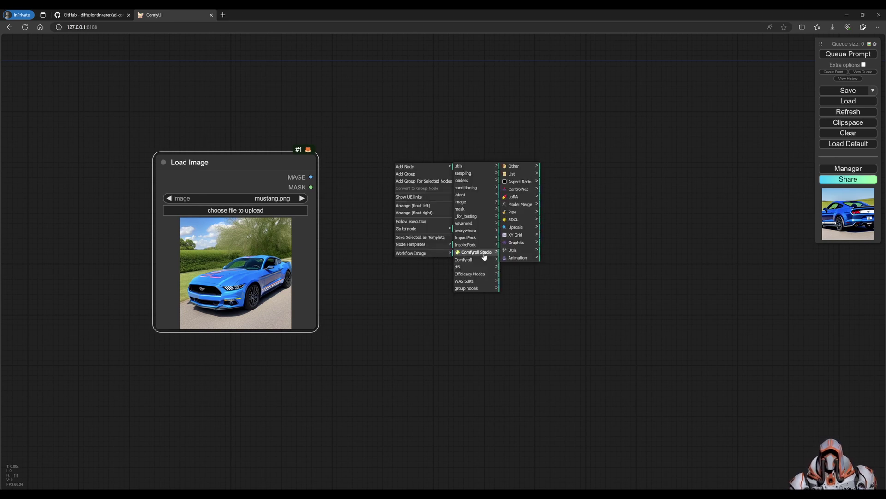
click(516, 227)
click(567, 176)
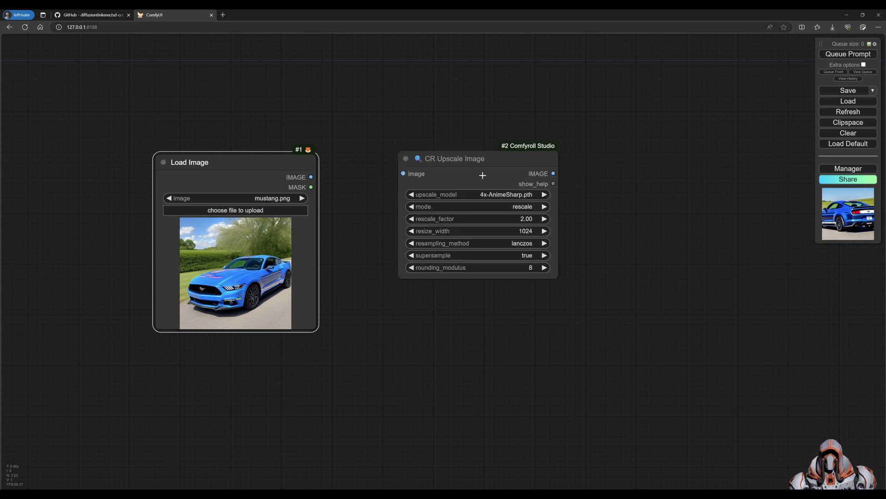
drag(429, 157, 402, 157)
drag(316, 175, 380, 172)
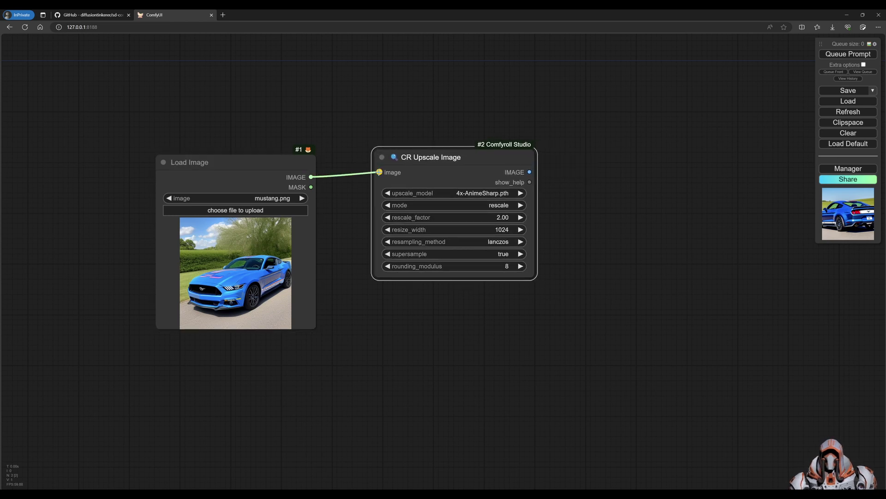
Send the CR Upscale Image output into a new Preview Image node
drag(530, 171, 634, 155)
click(639, 205)
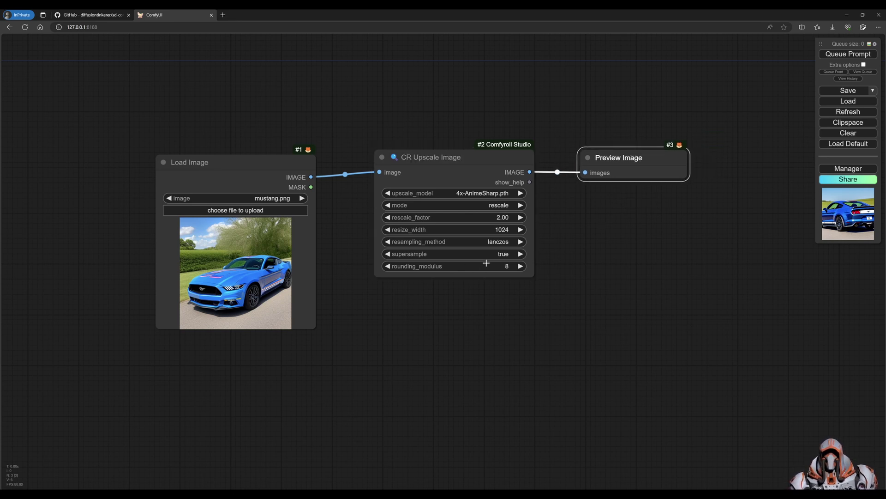
drag(470, 155, 463, 155)
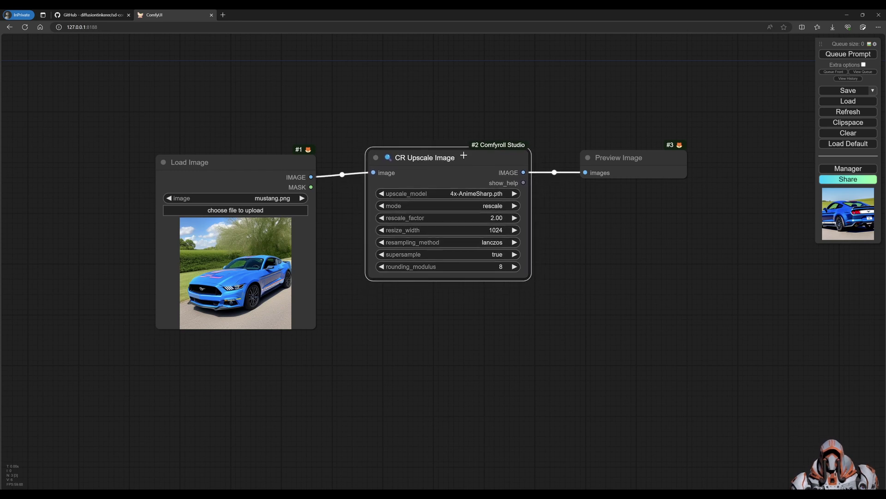
click(465, 194)
Choose 4x-UltraSharp.pth, enter a rescale factor of 4, and queue the Mustang upscale
click(479, 193)
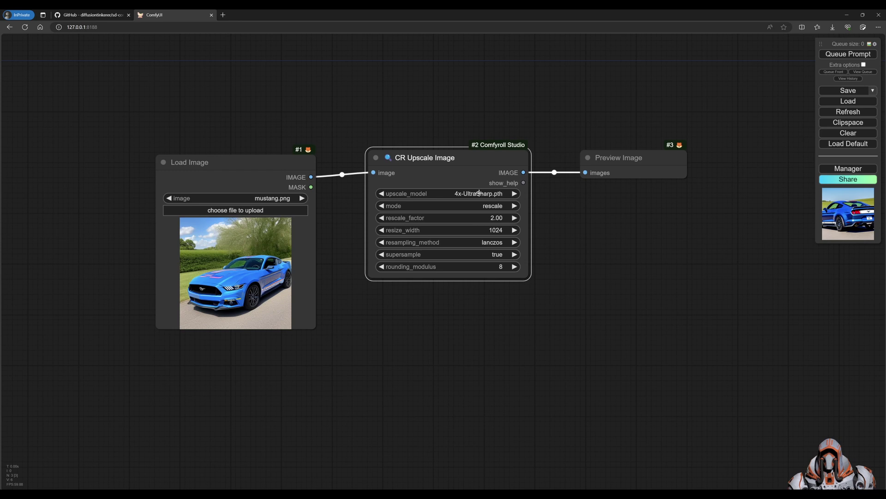
click(493, 218)
text(2)
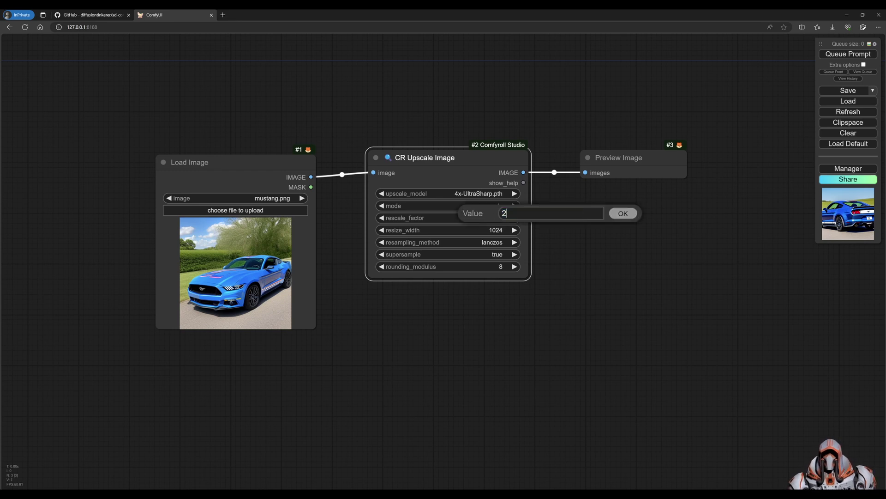
key(BackSpace)
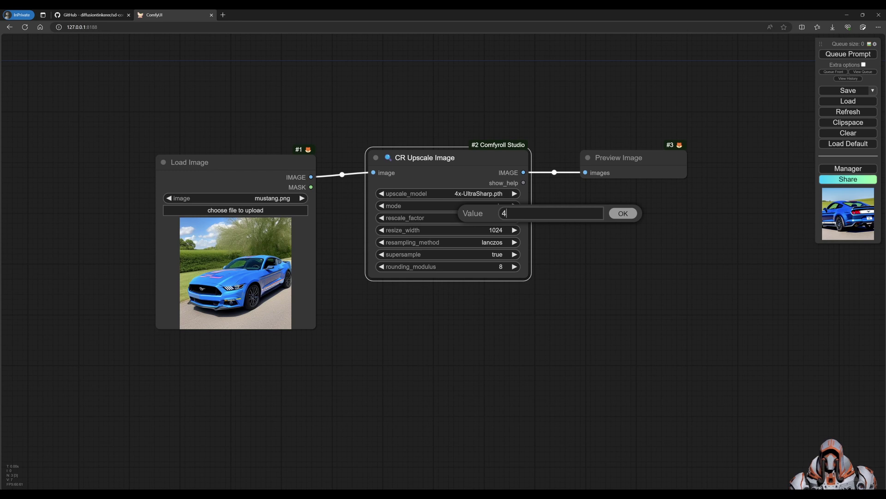
click(624, 213)
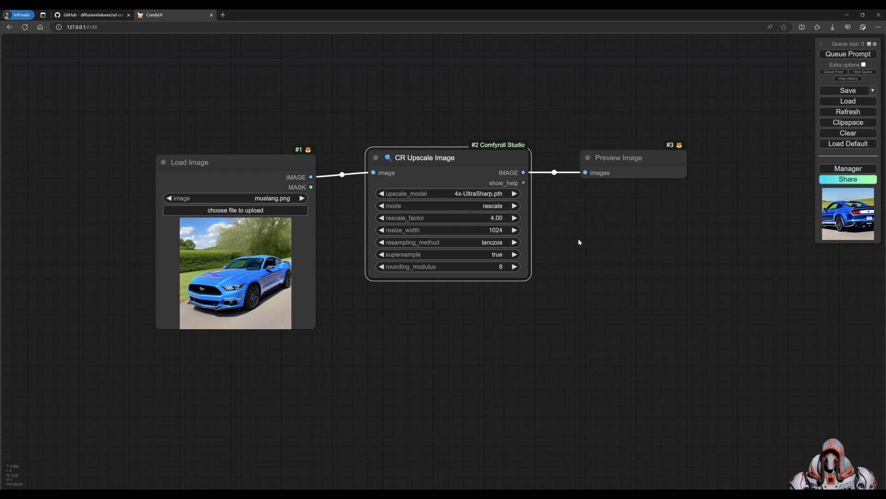
click(850, 54)
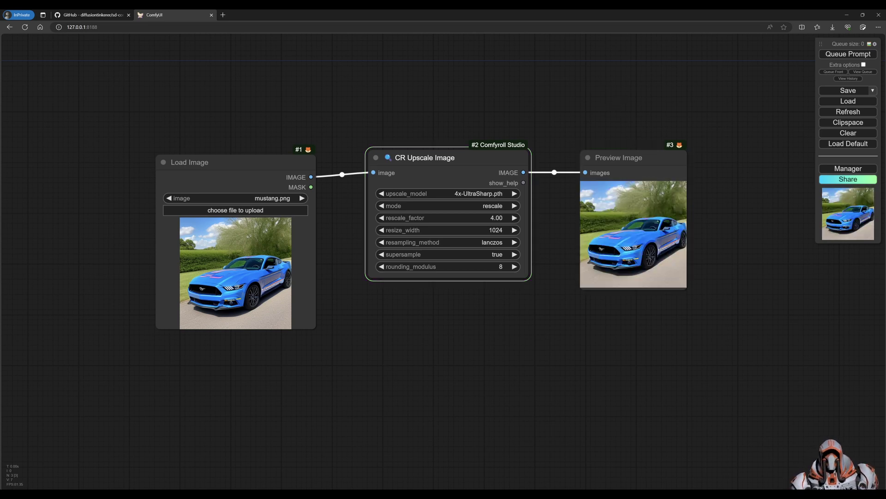
Enlarge the Preview Image node and view the 2048×2048 upscaled Mustang at full size
drag(685, 288, 842, 419)
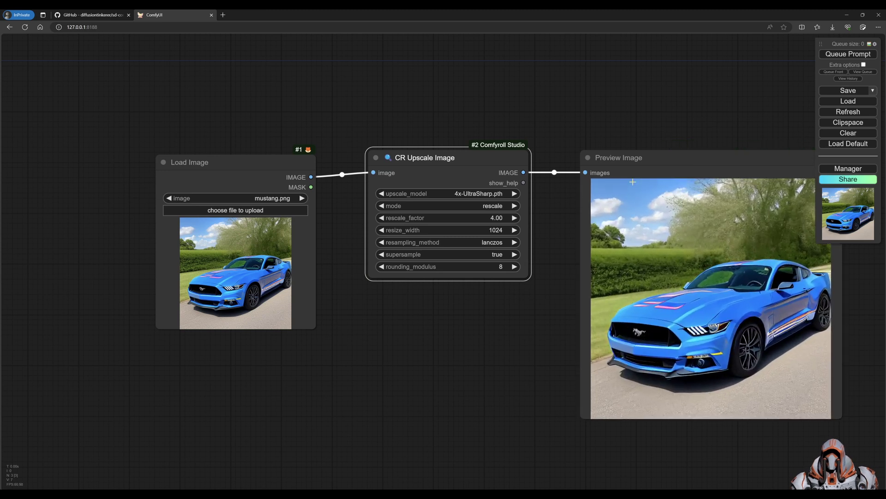
drag(606, 119, 507, 110)
right_click(530, 196)
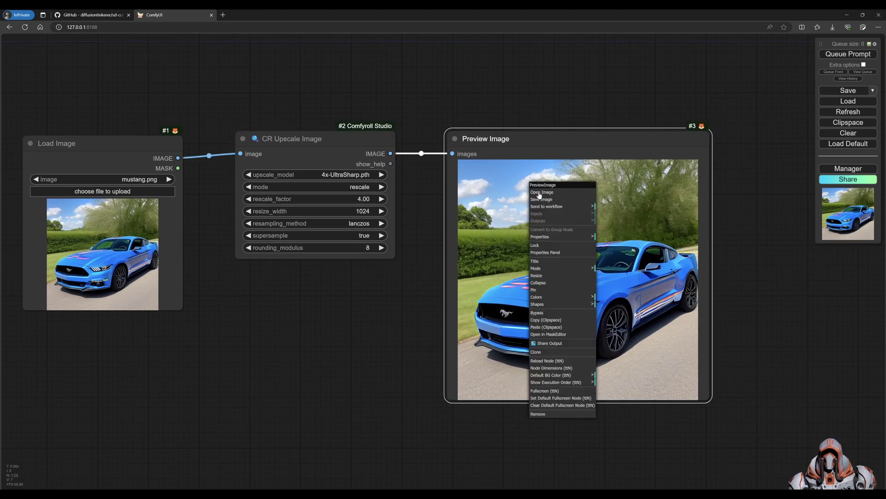
click(538, 194)
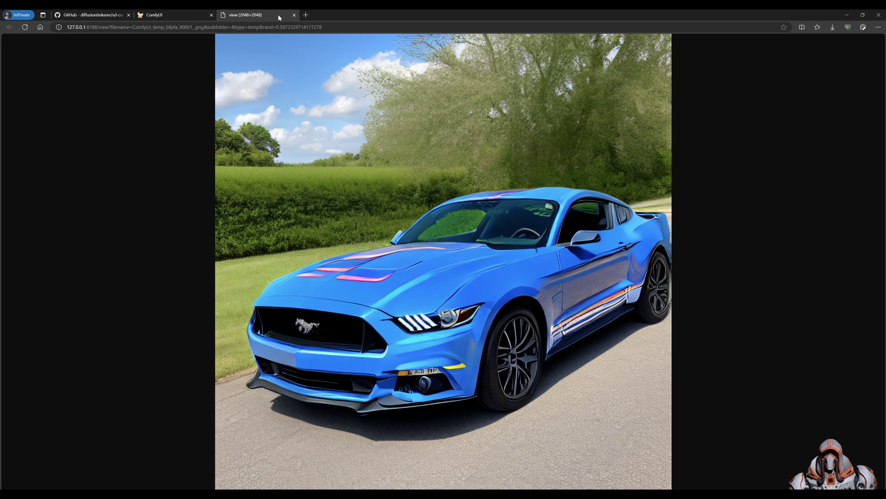
click(295, 14)
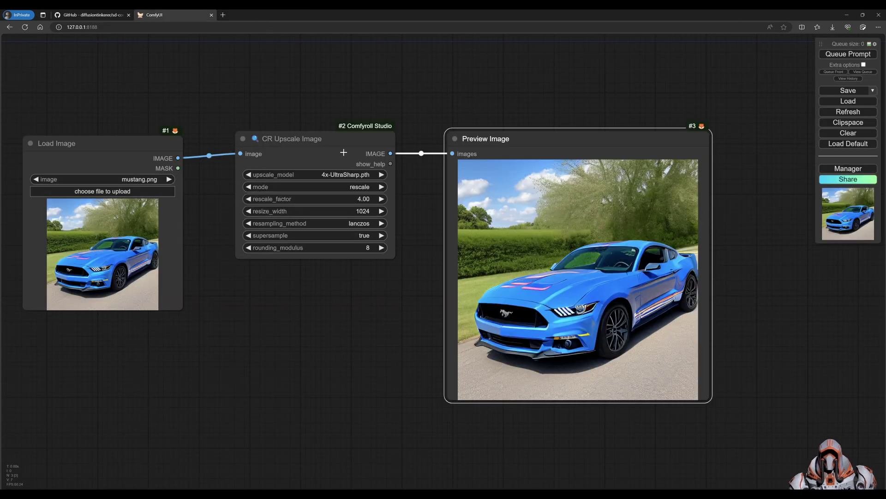
Tidy the layout of the Load Image and CR Upscale Image nodes
drag(455, 86, 408, 85)
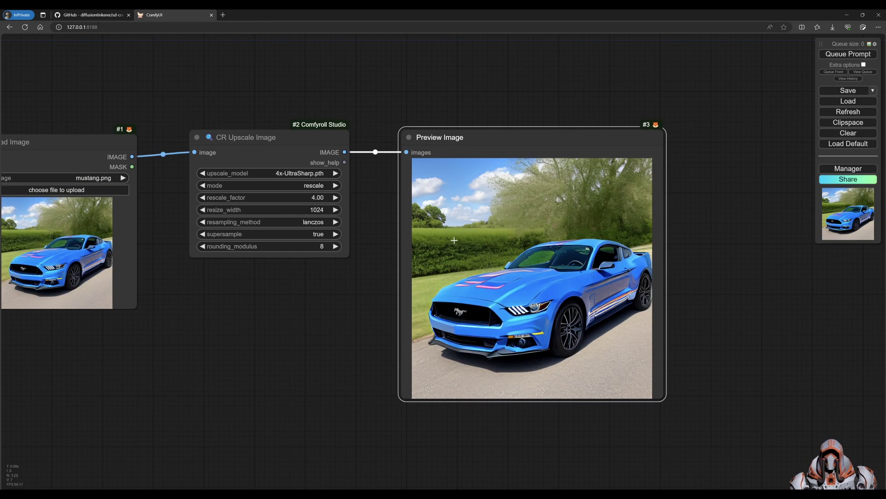
drag(322, 289, 408, 286)
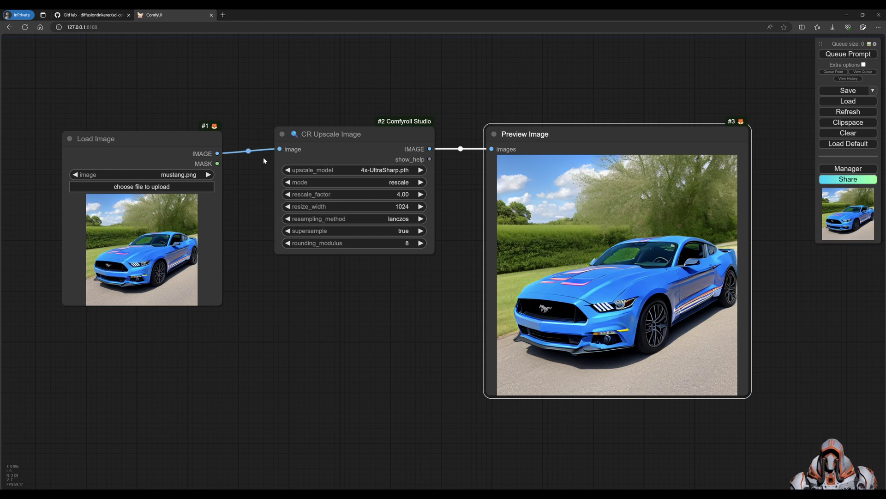
drag(159, 142, 133, 157)
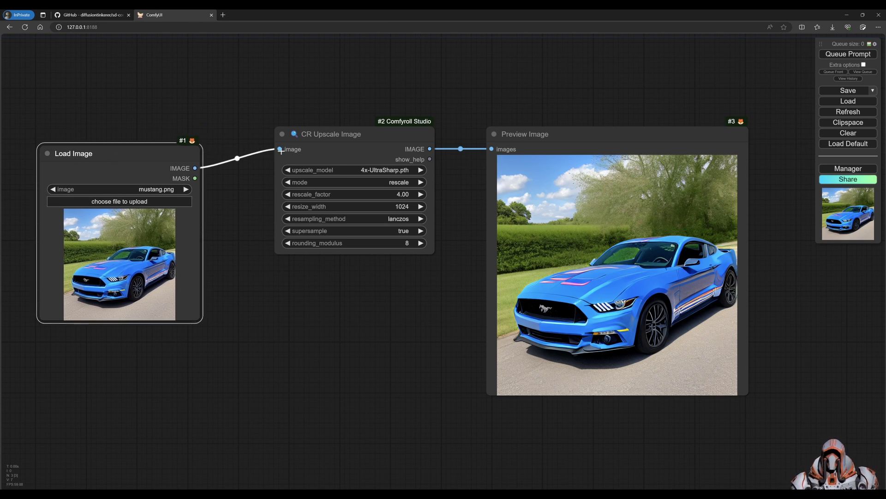
mouse_move(280, 150)
mouse_down()
mouse_move(217, 181)
mouse_move(263, 146)
mouse_move(282, 150)
mouse_up()
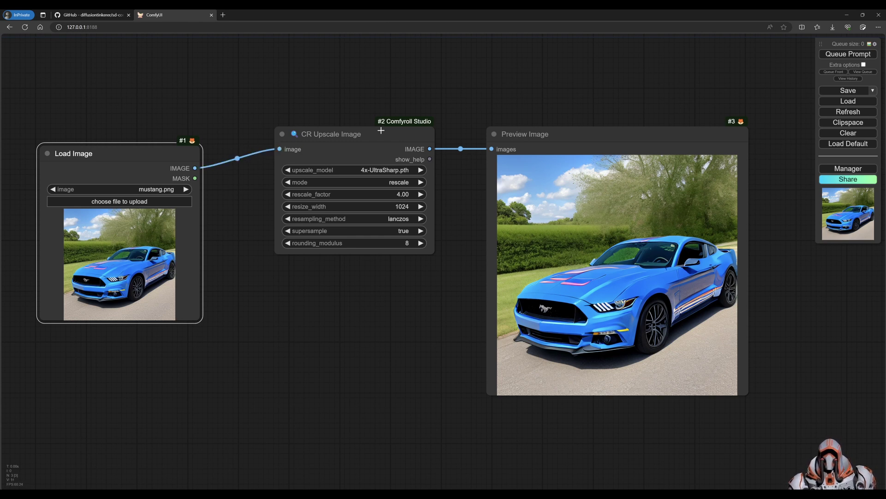
drag(381, 131, 379, 141)
drag(254, 123, 273, 115)
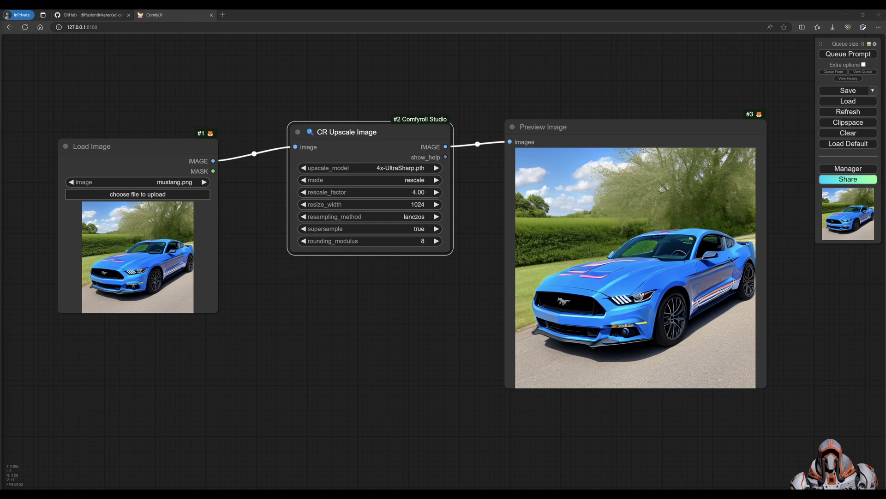
Clear the canvas and add a ttN pipeLoader using v1-5-pruned-emaonly.safetensors
click(848, 133)
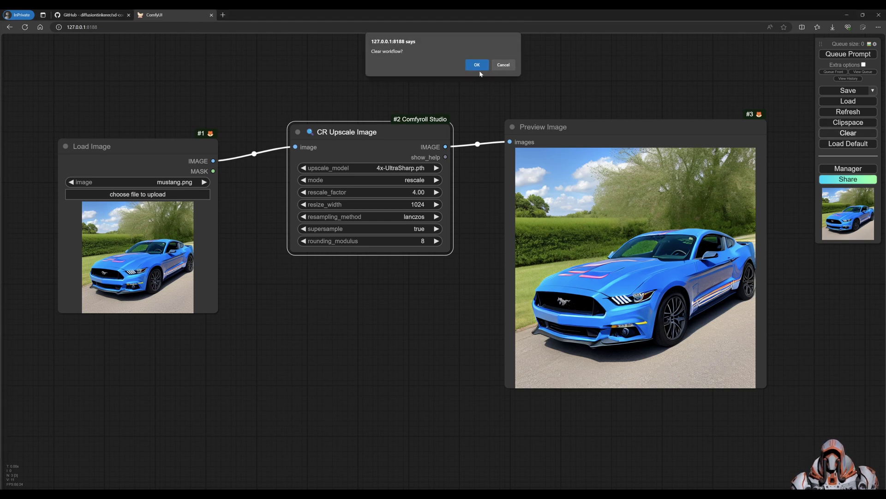
click(477, 65)
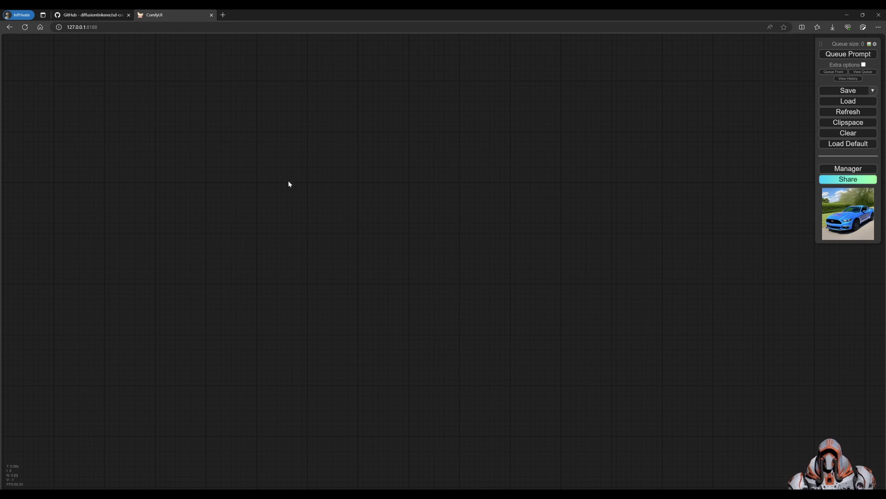
right_click(258, 188)
click(278, 191)
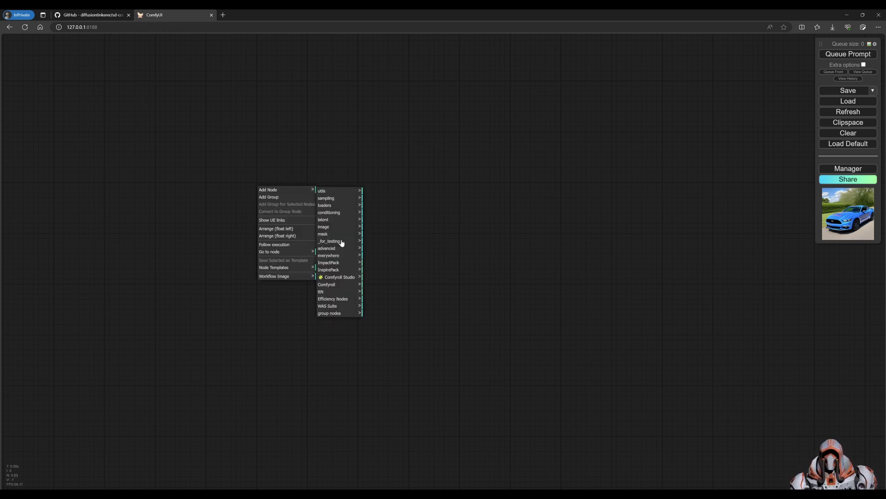
click(339, 292)
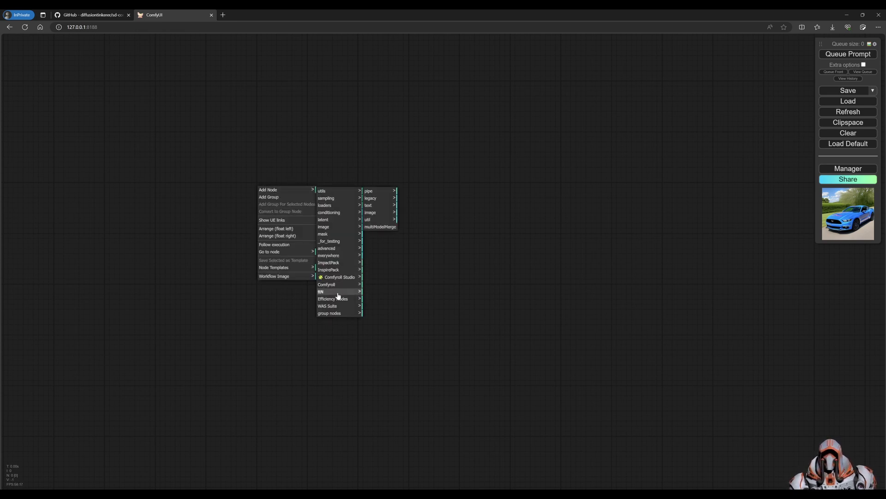
click(375, 192)
click(408, 194)
drag(332, 176, 197, 67)
click(227, 166)
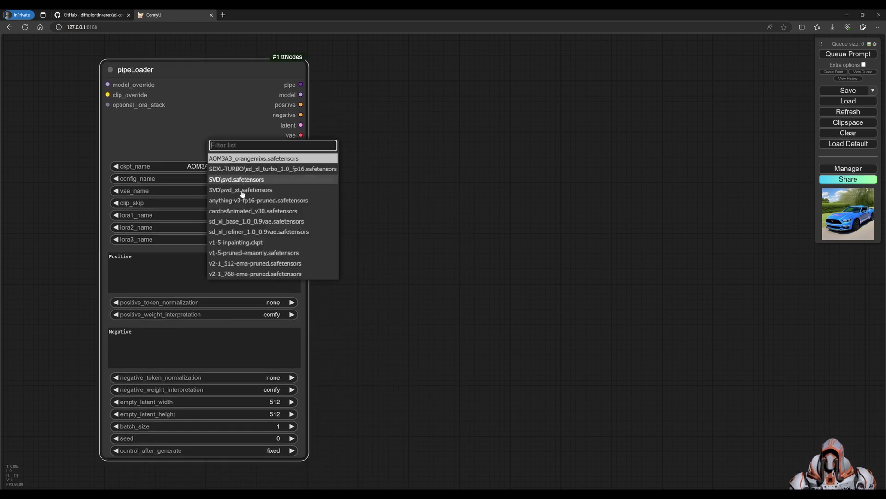
click(249, 253)
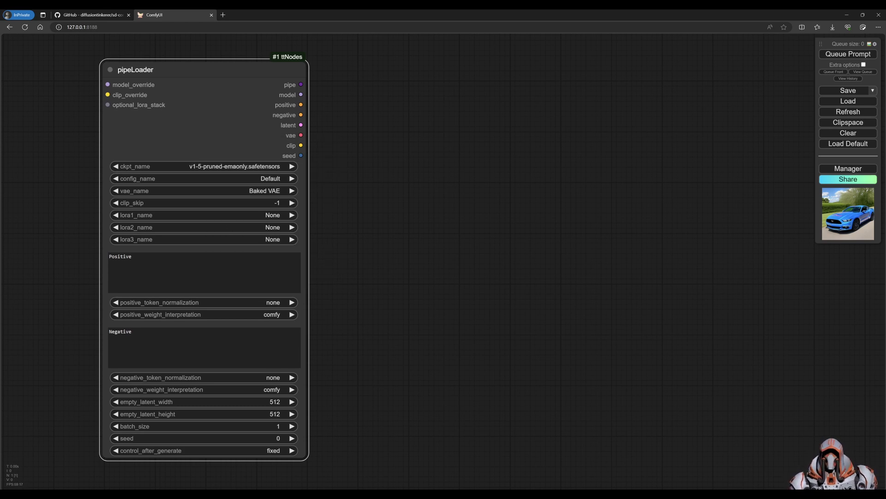
Paste a quality-focused negative prompt and a blue Mustang wide-shot positive prompt into the pipeLoader
click(203, 346)
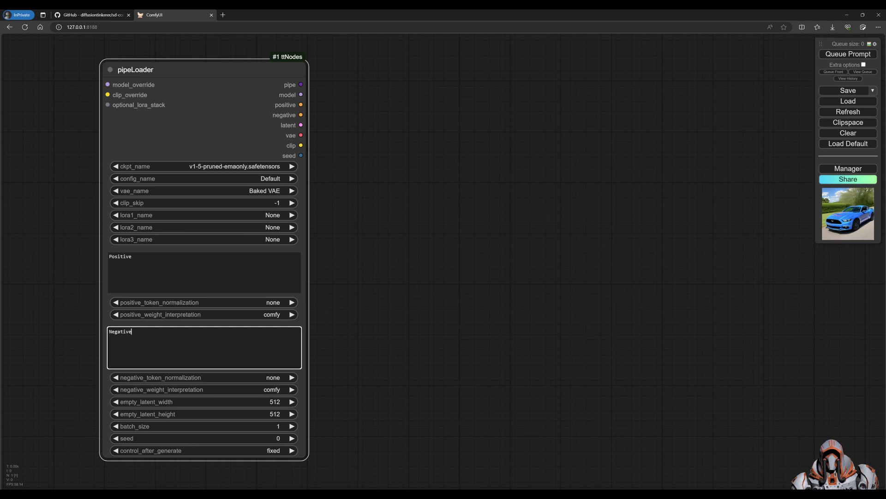
key(ctrl+a)
text((worst quality:1.6), (low quality:1.6), (normal quality:1.6), text, logo, watermark, signature)
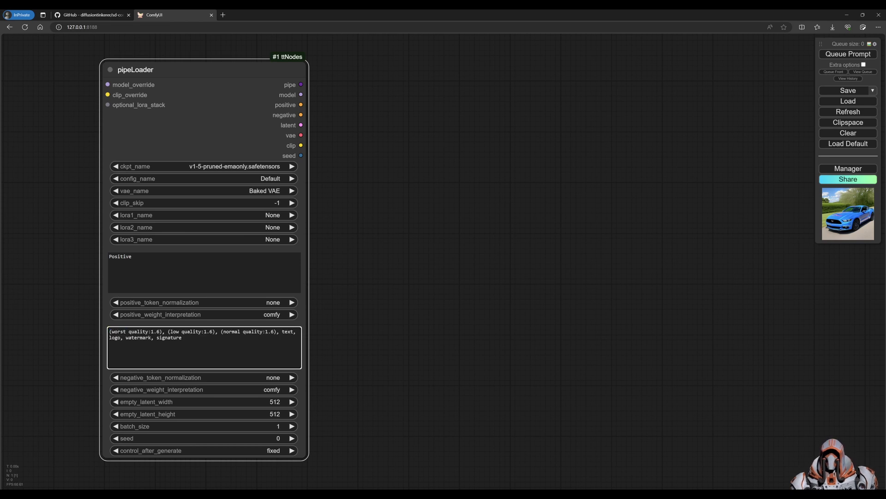
key(alt+Tab)
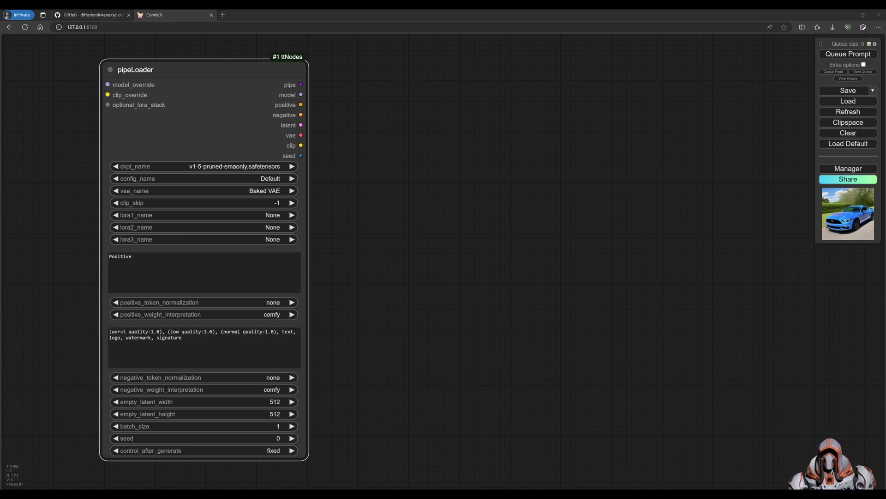
click(204, 273)
key(ctrl+a)
text((best quality, masterpiece), full photo, 1 mustang, blue, (wide shot))
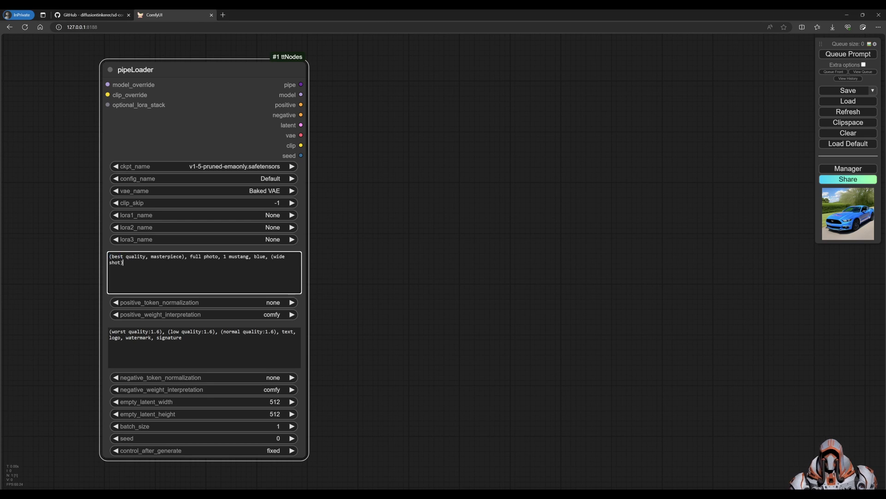
click(362, 249)
Add a ttN pipeKSampler beside the pipeLoader and connect the pipe into it
right_click(438, 132)
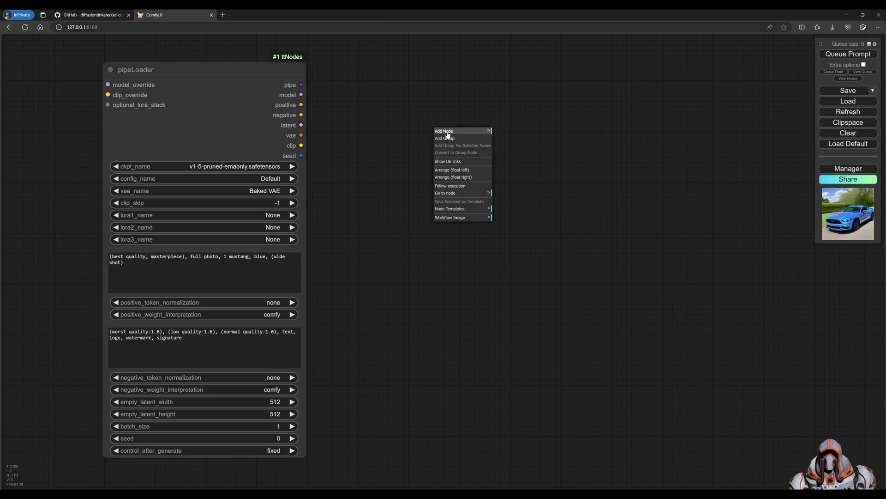
mouse_move(473, 133)
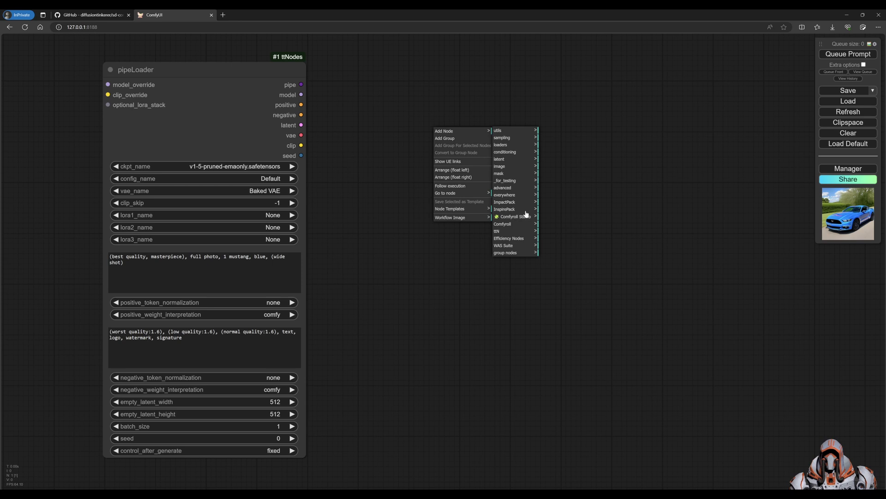
click(518, 231)
click(558, 137)
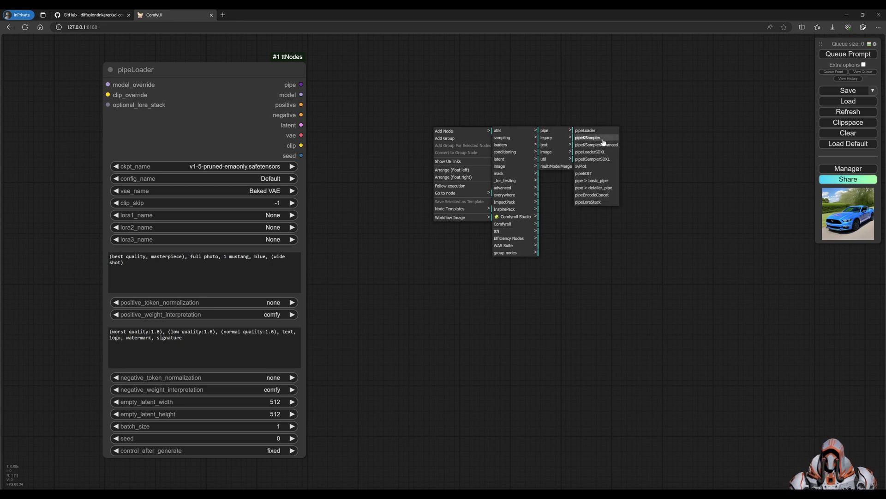
click(594, 140)
drag(512, 124, 459, 69)
drag(302, 85, 346, 84)
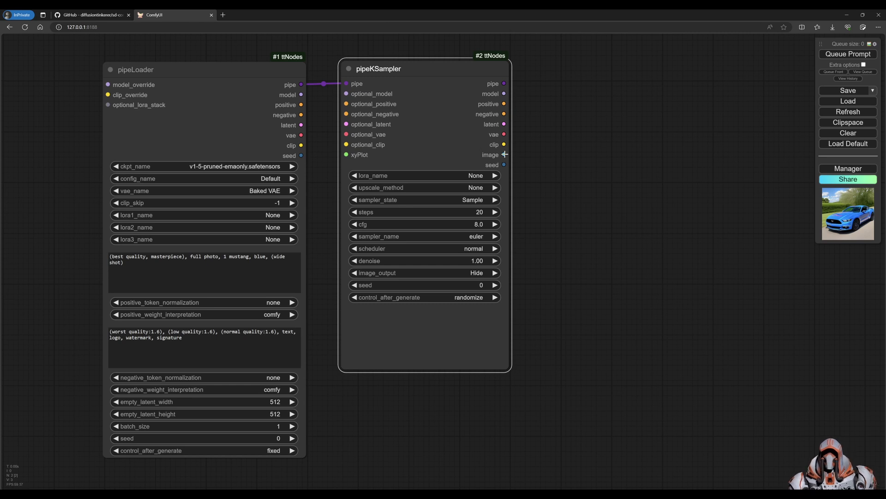
Send the pipeKSampler's image output to a new Preview Image node
drag(505, 154, 624, 99)
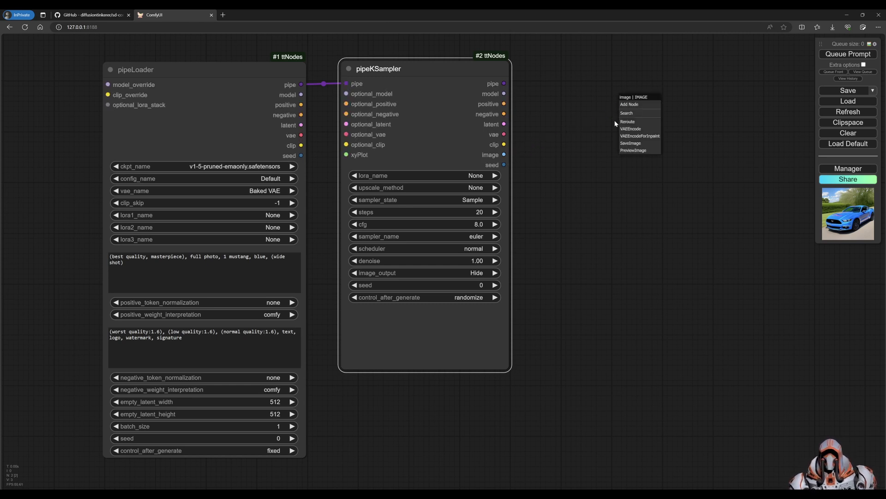
click(633, 151)
drag(600, 92, 600, 67)
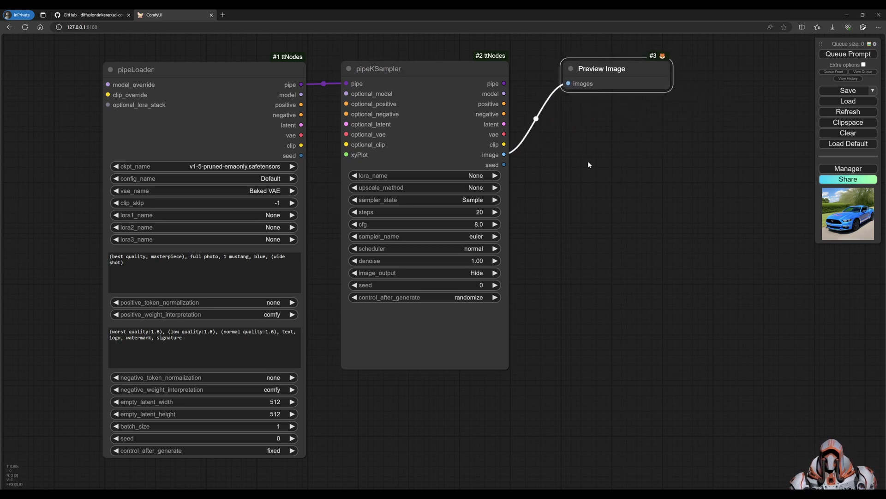
Add a ttN hiresfixScale image node to the graph
right_click(544, 168)
click(557, 170)
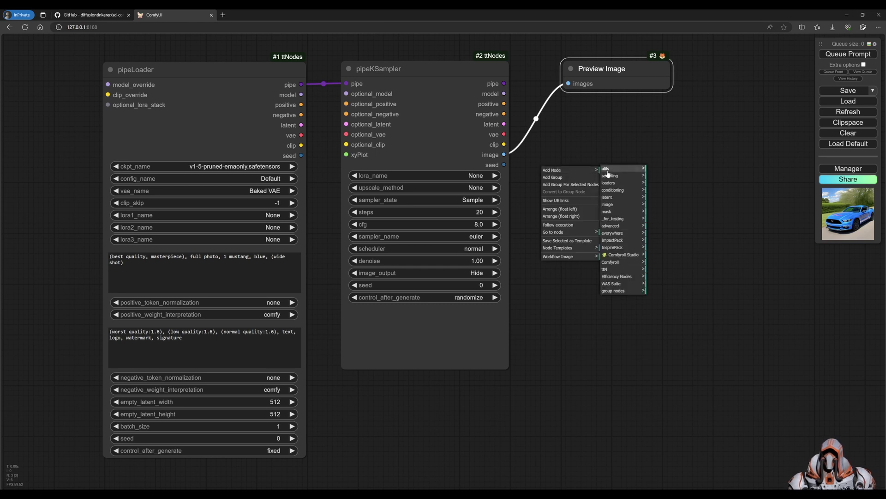
click(619, 270)
click(664, 191)
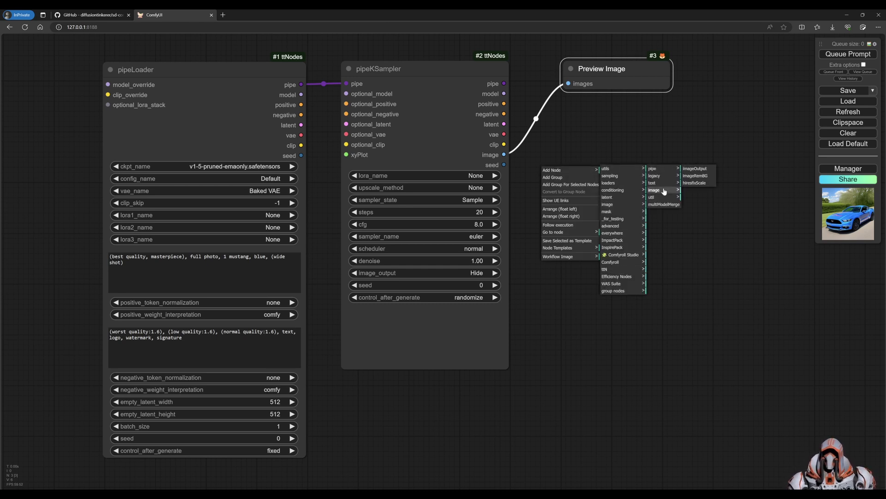
click(694, 183)
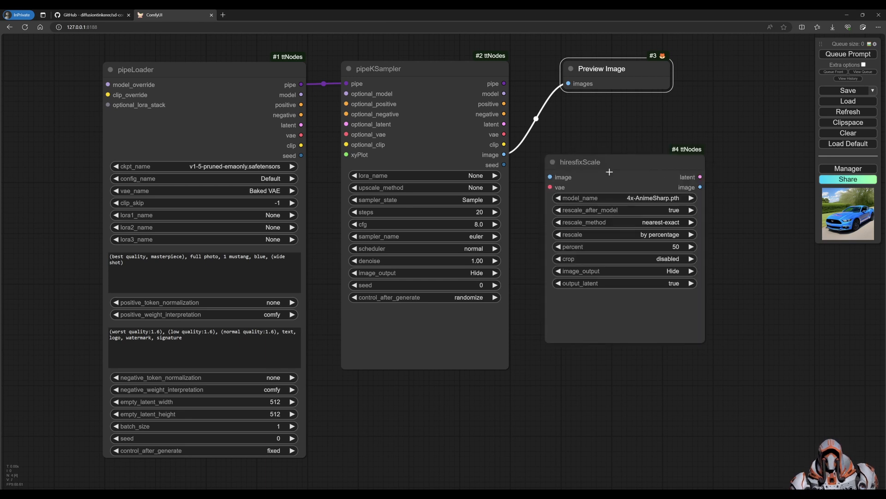
Wire the sampler's image and VAE into hiresfixScale and preview its output in a second Preview Image
drag(610, 171, 622, 157)
drag(503, 155, 563, 162)
drag(504, 134, 563, 173)
drag(728, 106, 588, 121)
drag(575, 188, 785, 91)
click(662, 165)
Arrange hiresfixScale and both Preview Image nodes in view, then run the workflow
drag(517, 88, 570, 108)
drag(606, 143, 642, 171)
drag(522, 172, 486, 96)
drag(785, 105, 791, 186)
drag(646, 170, 618, 174)
scroll(691, 247, down, 1)
scroll(691, 247, down, 2)
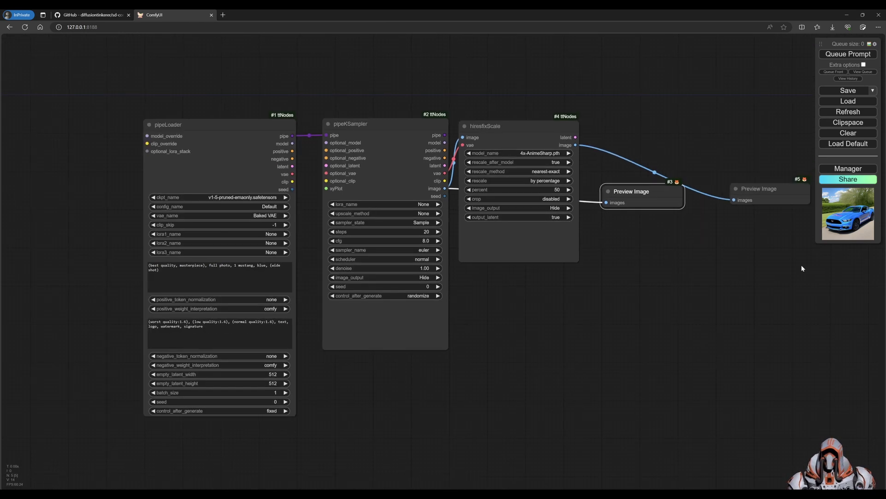
drag(803, 265, 608, 245)
click(841, 54)
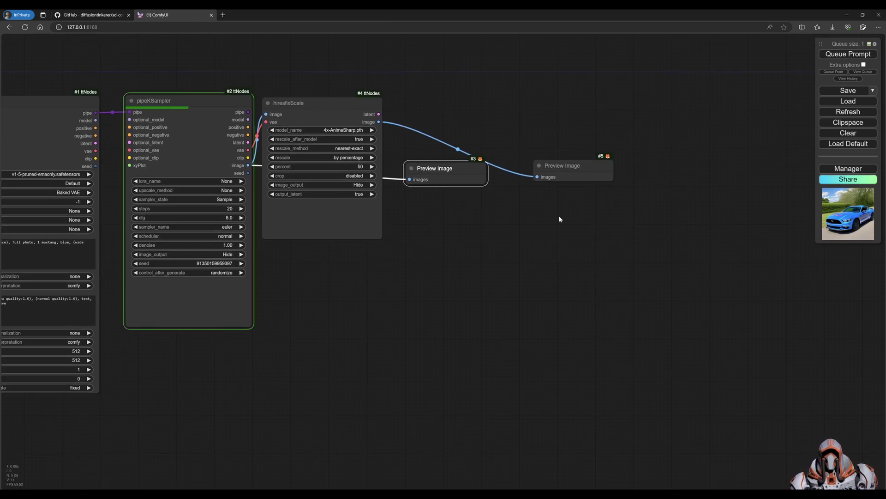
Reposition and enlarge both Preview Image nodes to show the results
drag(567, 165, 656, 154)
drag(475, 198, 490, 186)
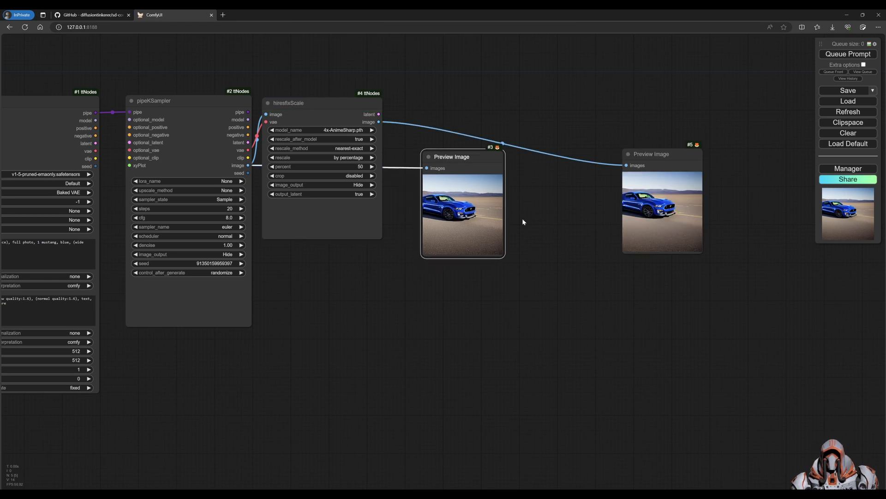
drag(500, 259, 600, 350)
drag(513, 156, 497, 156)
drag(657, 155, 635, 156)
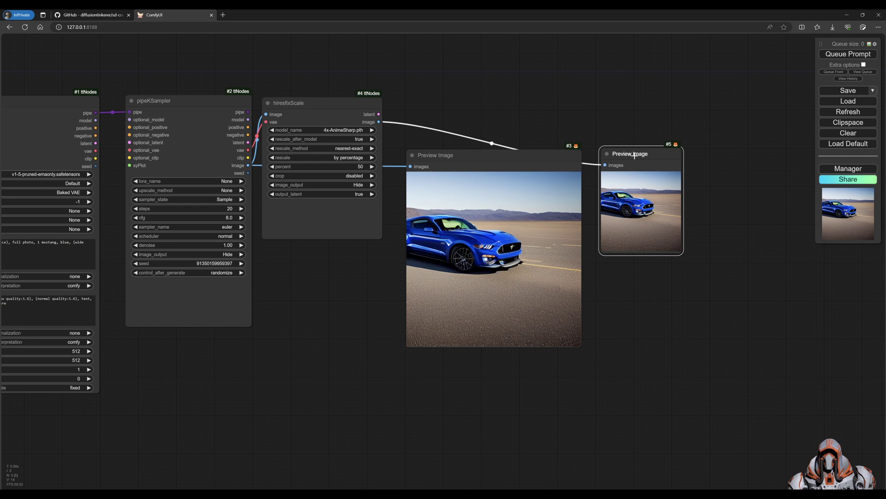
drag(683, 254, 822, 348)
View the original and the 1024×1024 upscaled images at full size to compare them
right_click(535, 242)
click(544, 247)
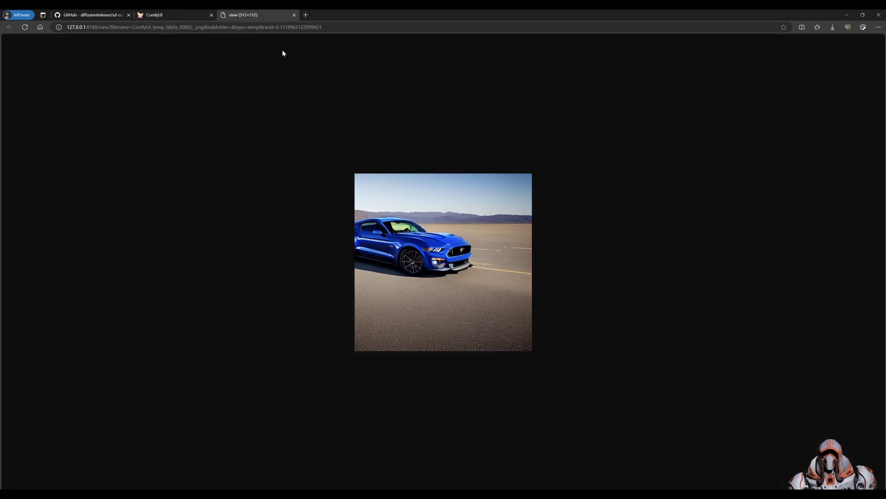
click(294, 14)
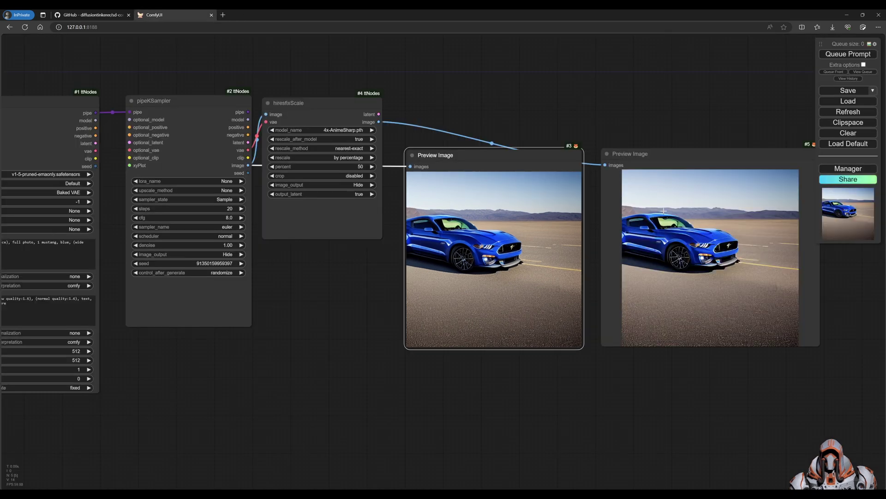
right_click(667, 206)
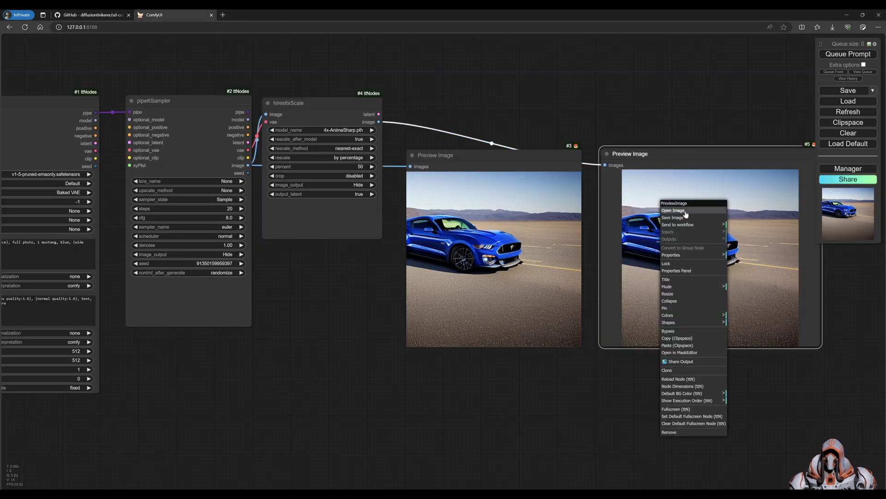
click(686, 213)
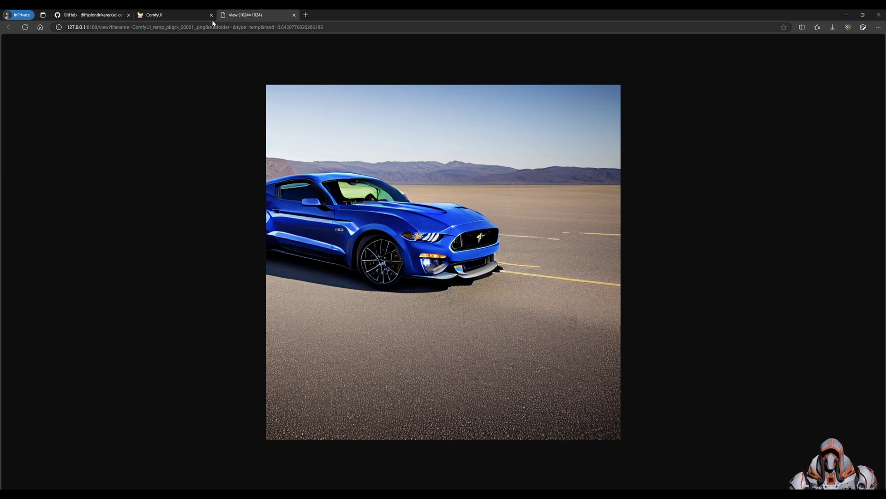
click(294, 14)
scroll(535, 106, up, 4)
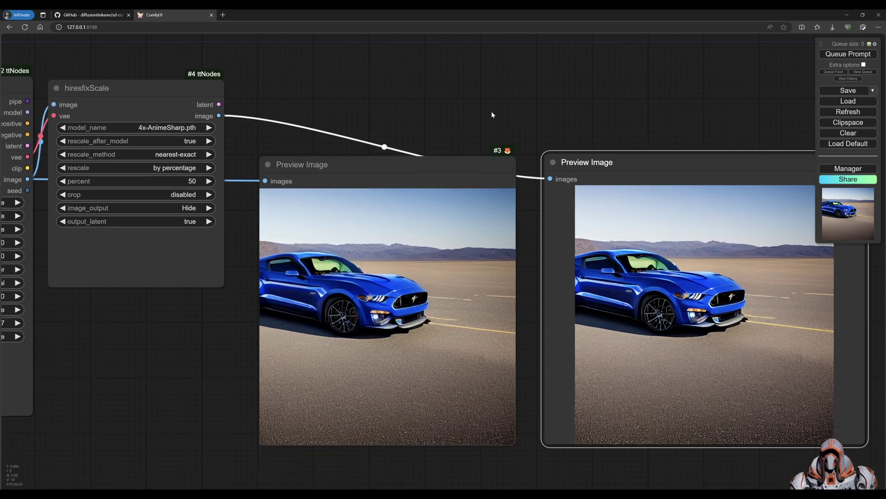
Set hiresfixScale's model to 4x-UltraSharp.pth and its rescale percent to 100
drag(491, 114, 527, 87)
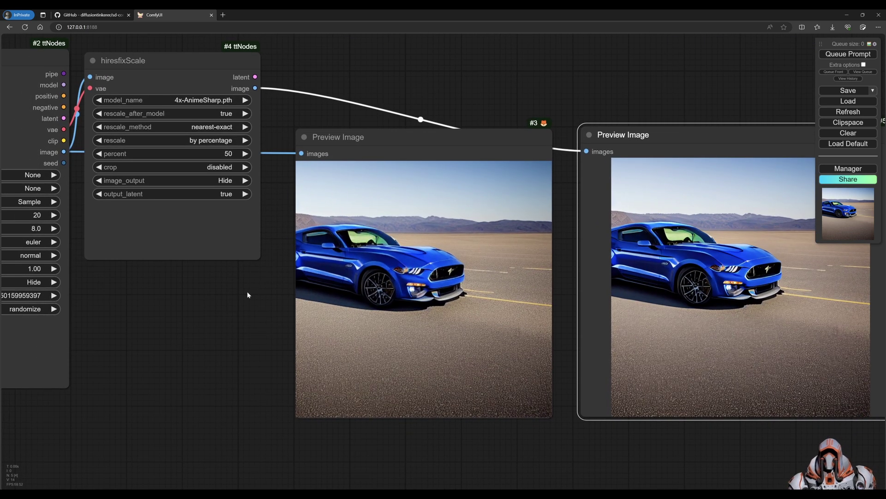
drag(248, 292, 292, 300)
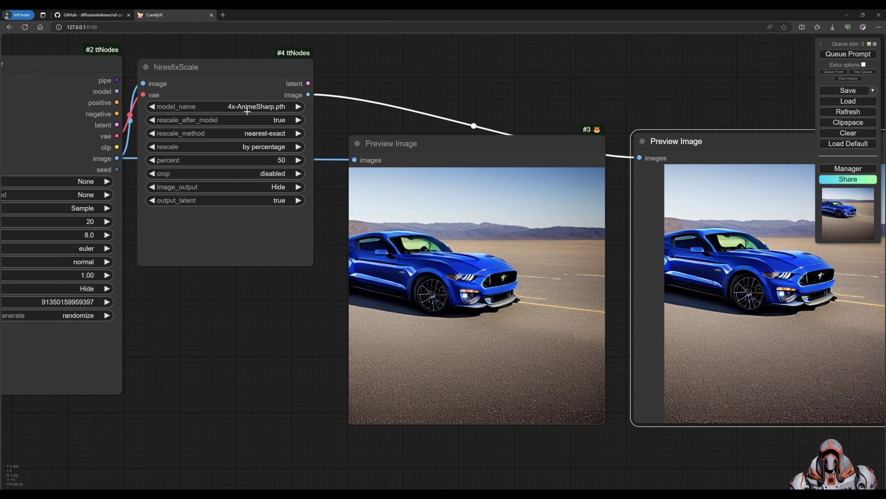
click(260, 106)
click(261, 104)
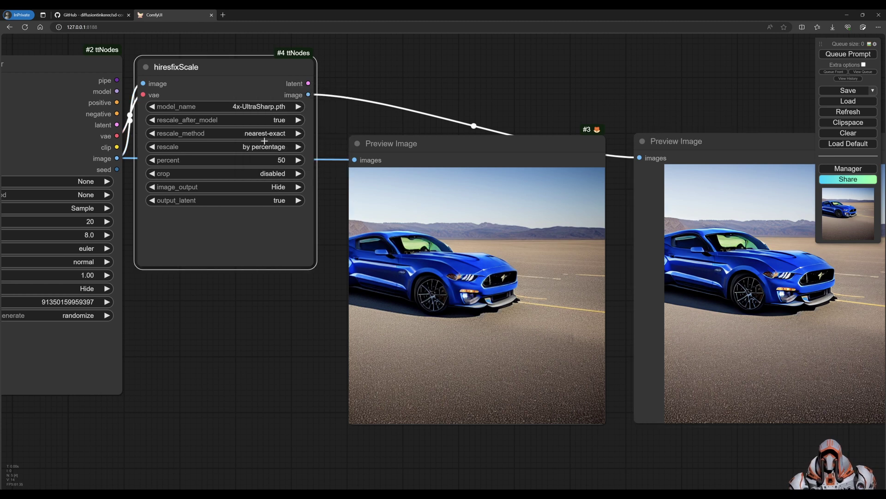
click(278, 160)
text(100)
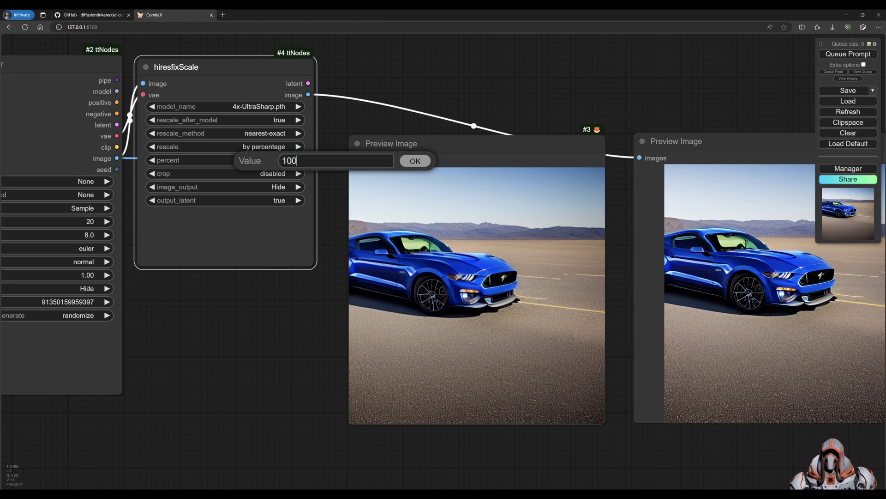
click(410, 162)
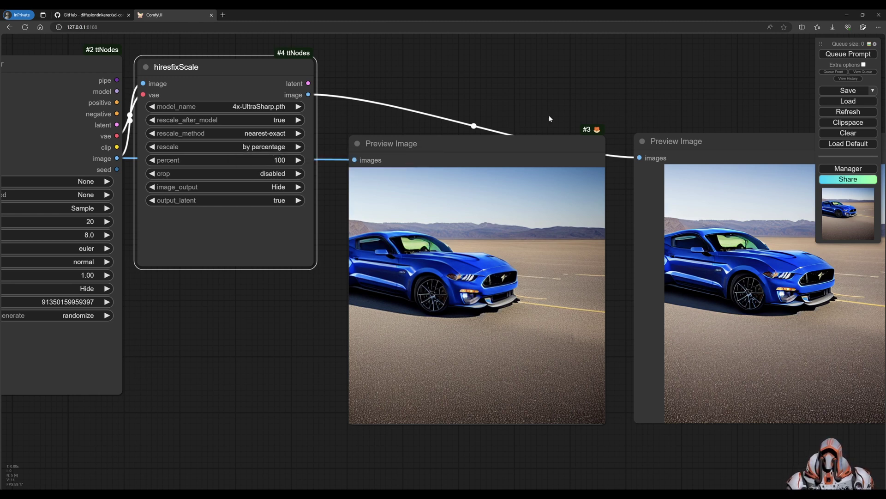
drag(549, 118, 459, 115)
Rerun the workflow to generate a new blue convertible Mustang in both previews
click(838, 54)
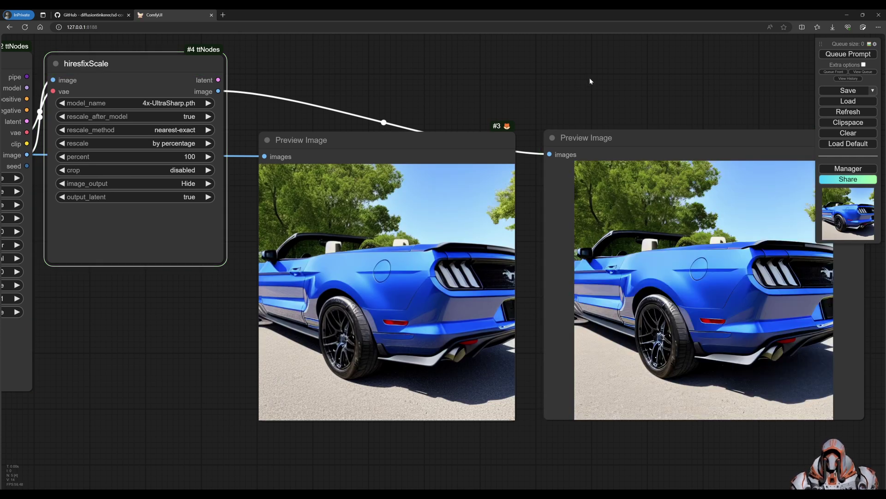
drag(603, 90, 507, 78)
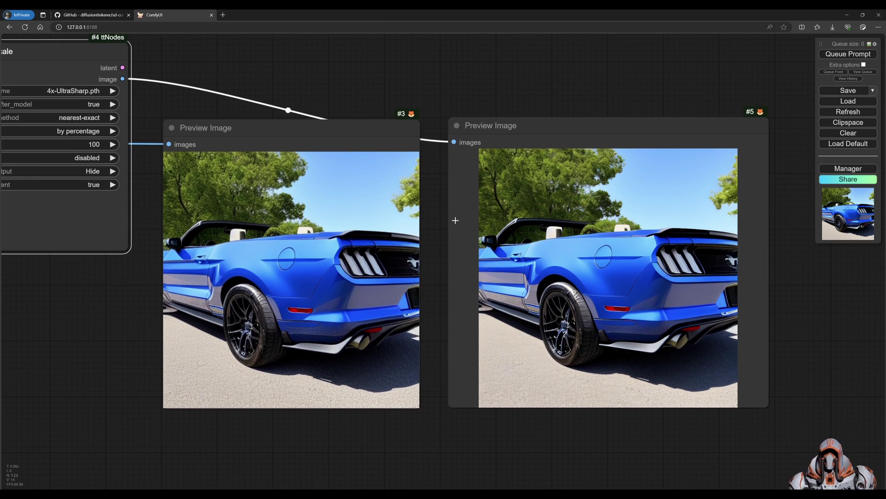
scroll(455, 220, up, 7)
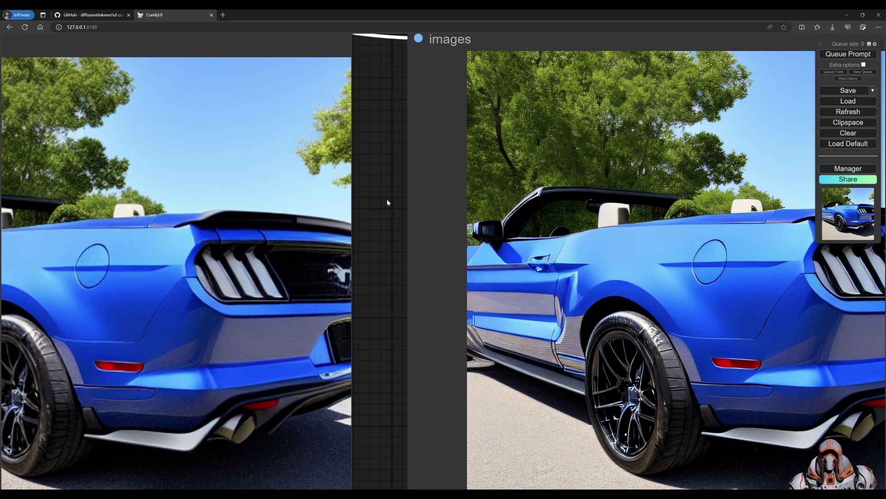
scroll(387, 199, down, 6)
Open the upscaled preview at full size to check the 2048×2048 result
right_click(512, 232)
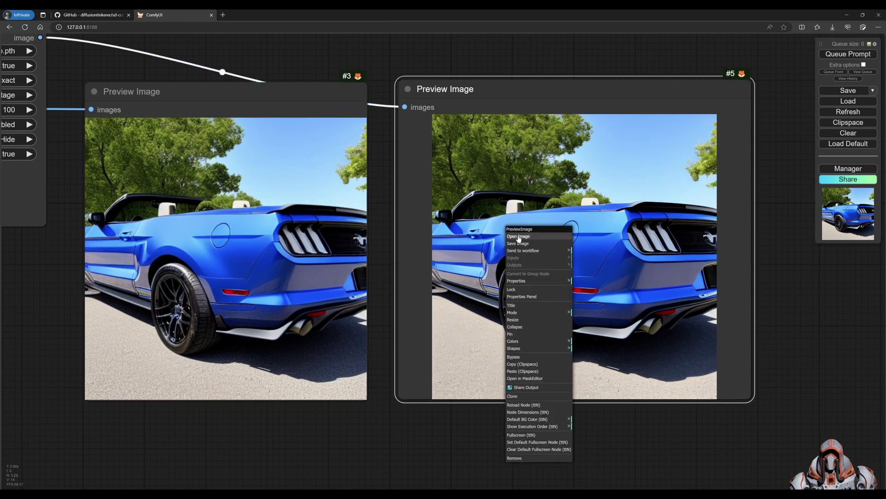
click(518, 237)
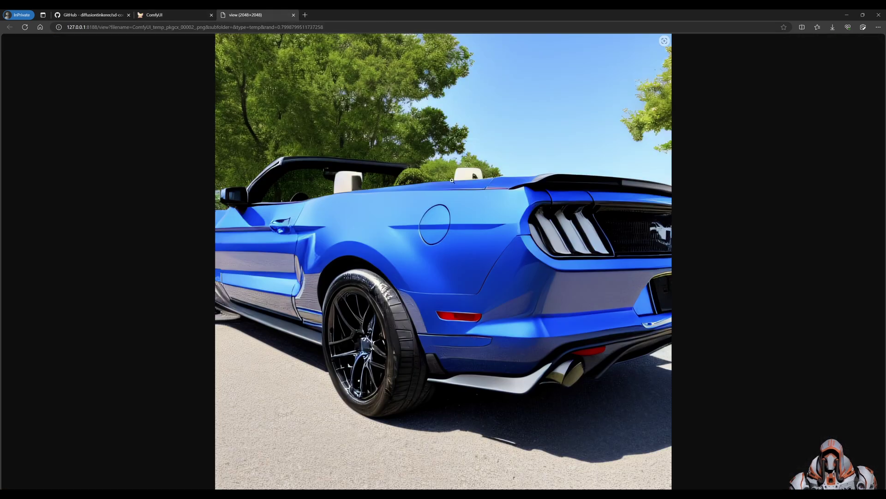
click(294, 15)
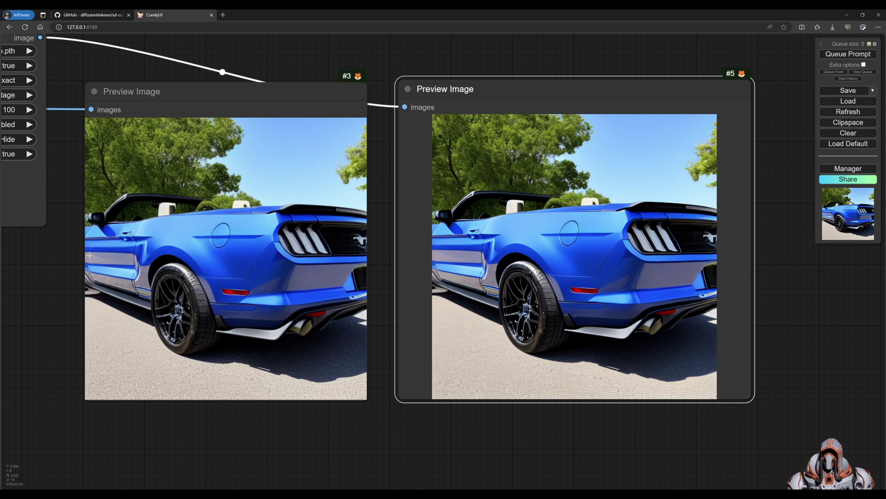
scroll(90, 255, down, 3)
drag(46, 259, 445, 277)
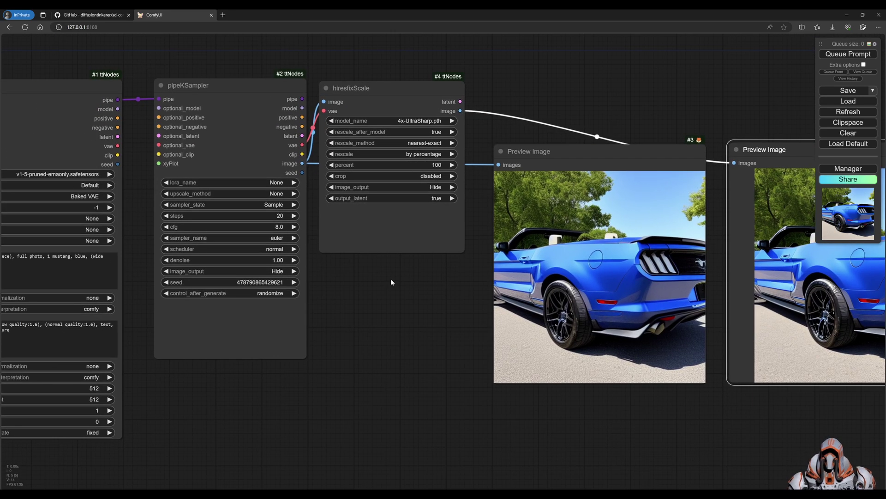
scroll(391, 280, down, 2)
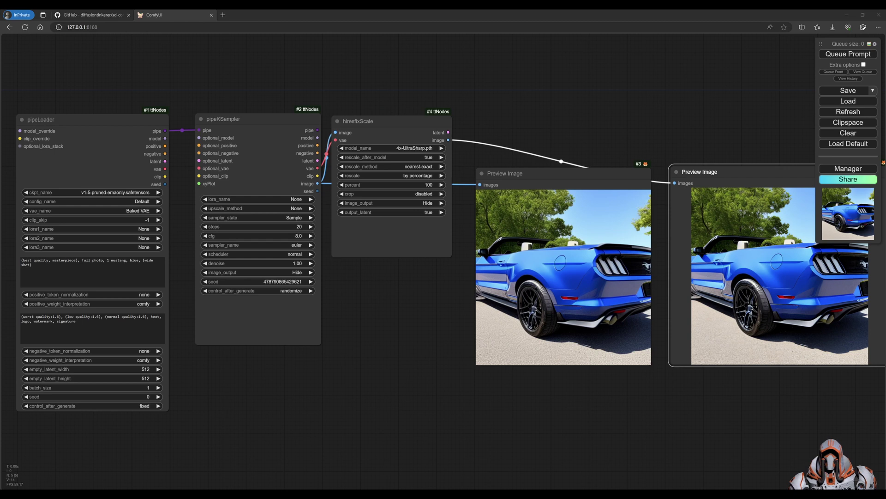
Clear the canvas and add a Load Checkpoint node set to v1-5-pruned-emaonly.safetensors
click(848, 133)
click(477, 65)
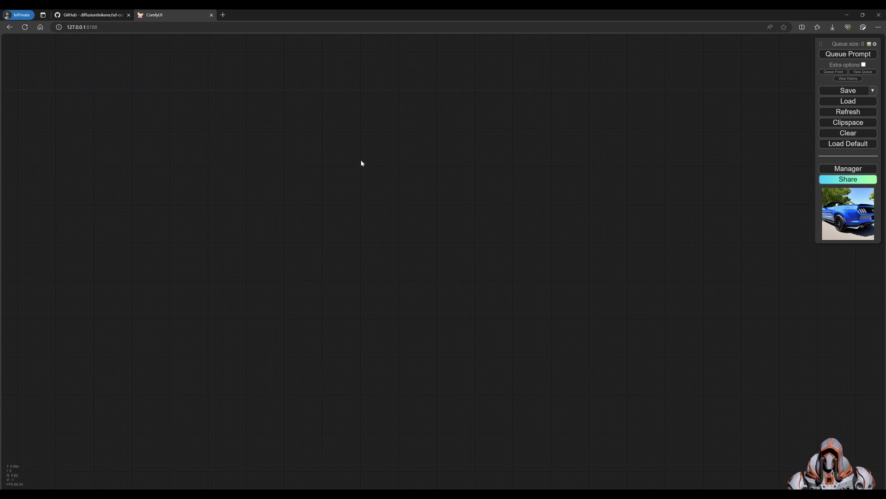
right_click(161, 151)
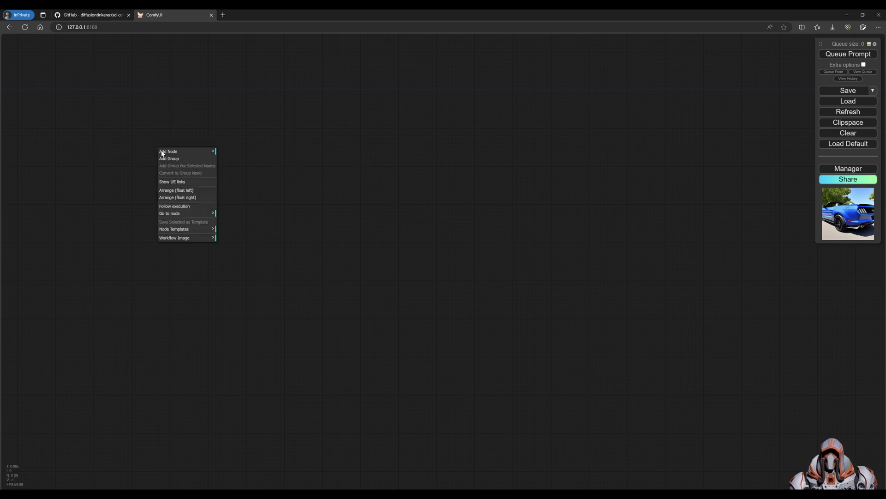
double_click(134, 155)
text(load)
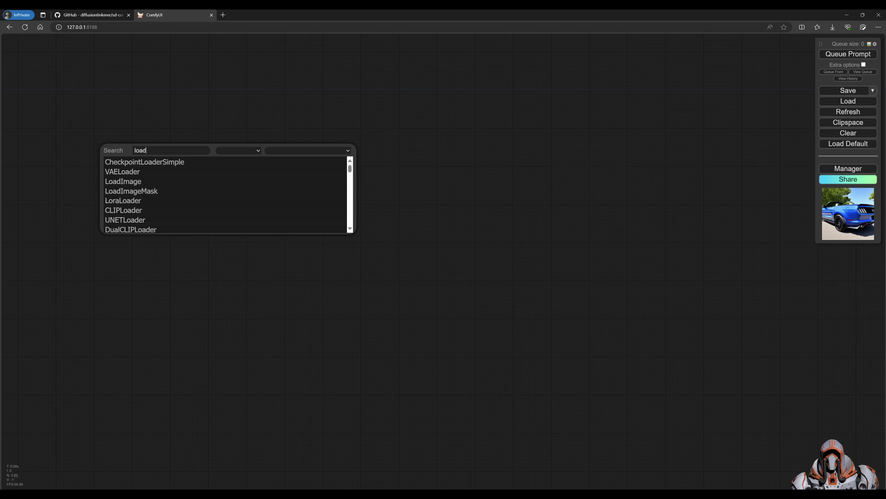
click(141, 163)
click(190, 183)
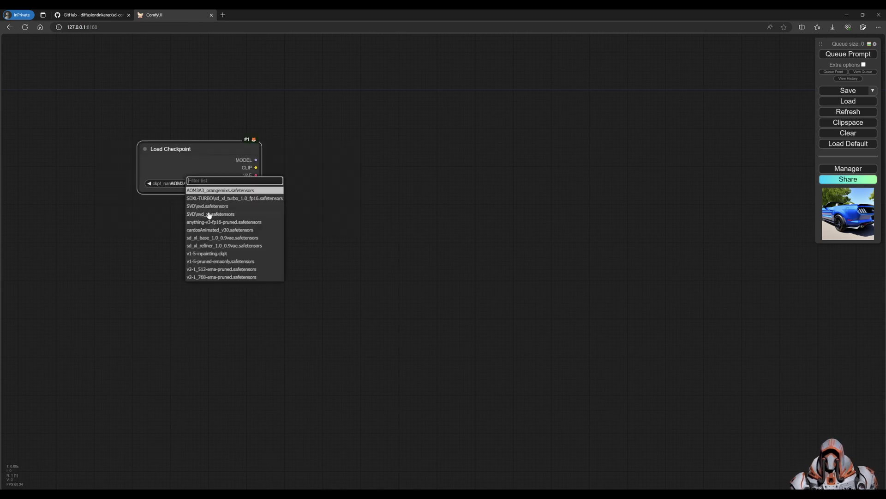
click(229, 261)
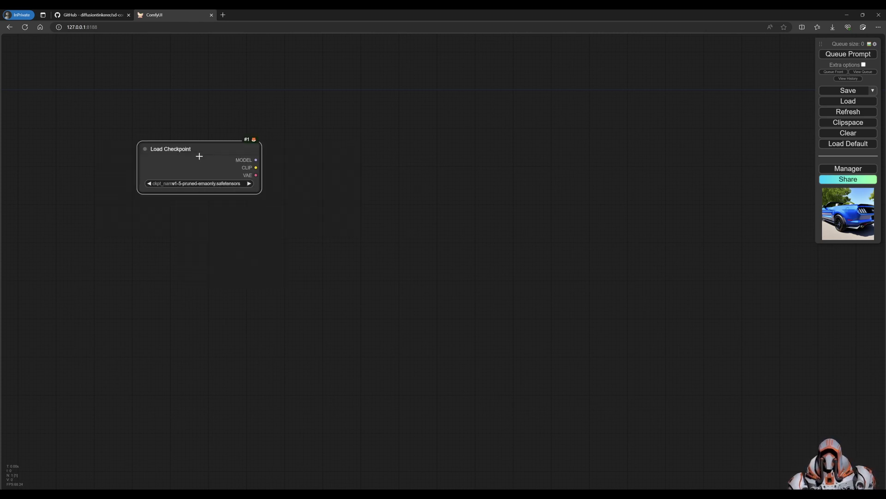
drag(209, 153, 167, 152)
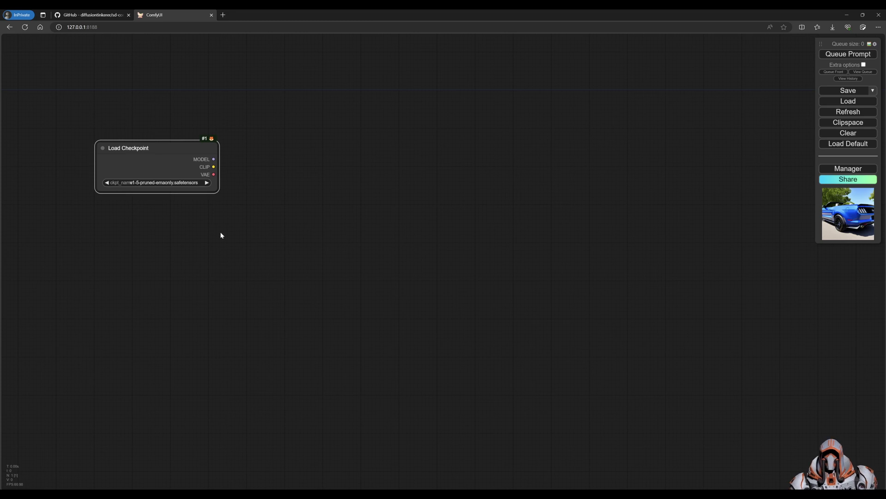
Add a Load Image node with mustang.png below the checkpoint loader
right_click(171, 220)
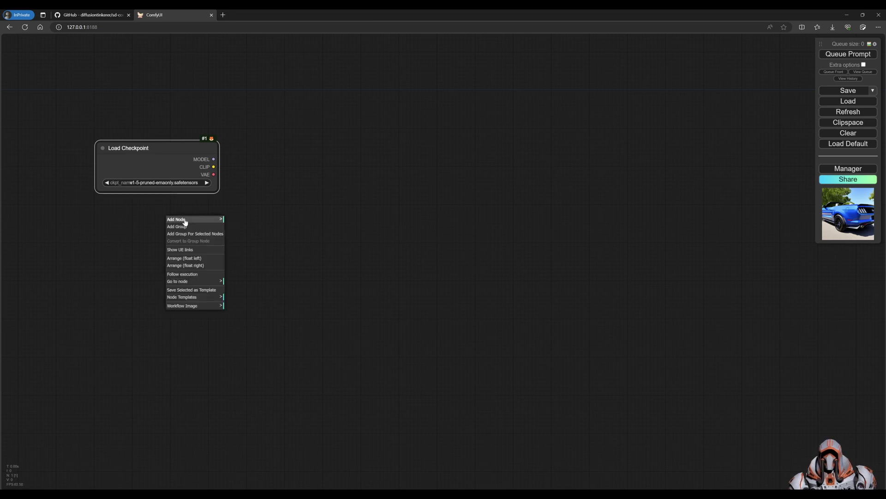
double_click(130, 229)
text(load)
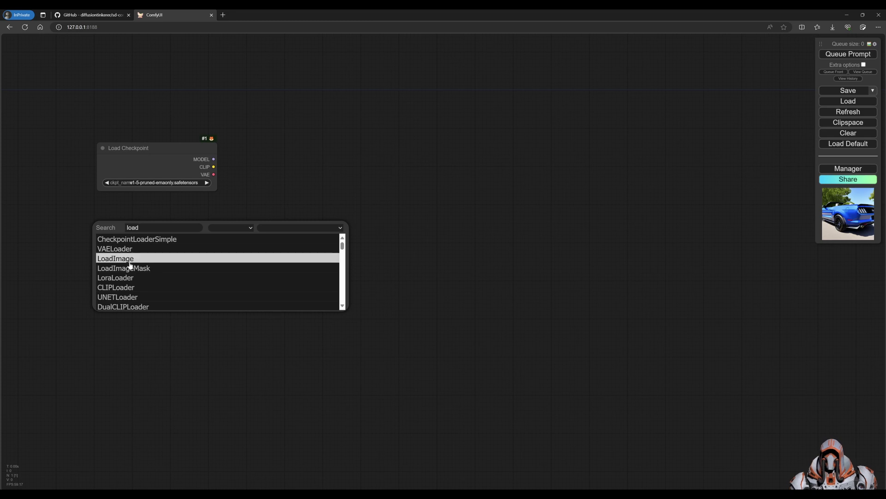
click(131, 259)
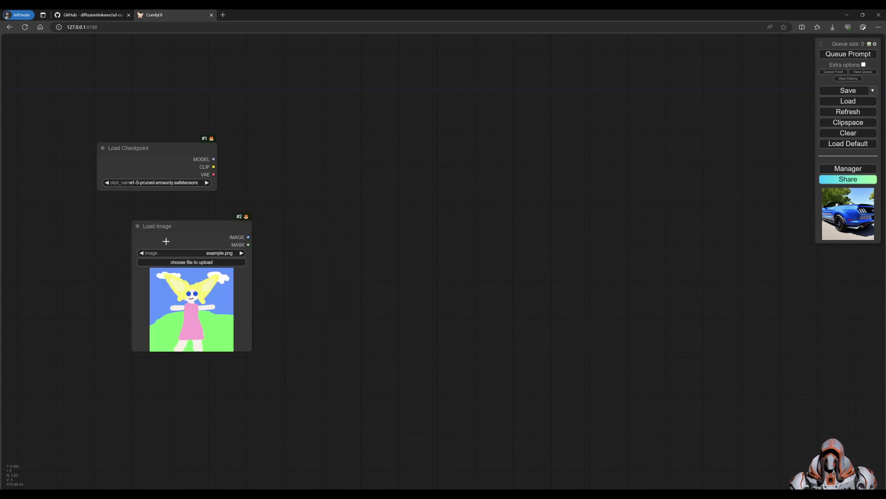
click(223, 253)
click(232, 281)
drag(208, 224, 169, 229)
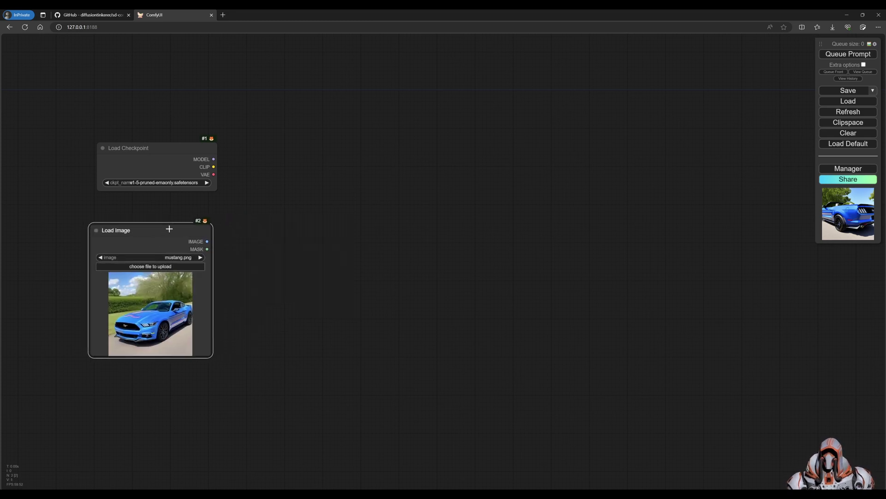
right_click(301, 180)
Add an Ultimate SD Upscale node from image > upscaling and position it beside the Load Image node
click(318, 179)
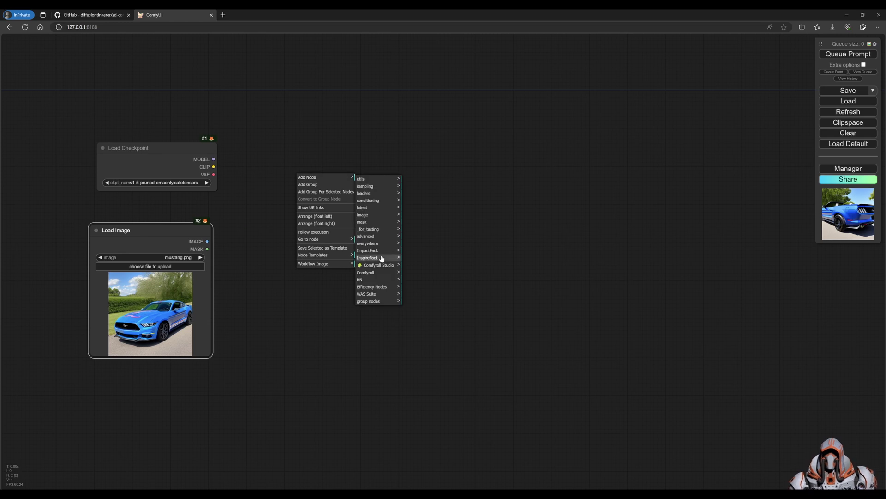
click(381, 214)
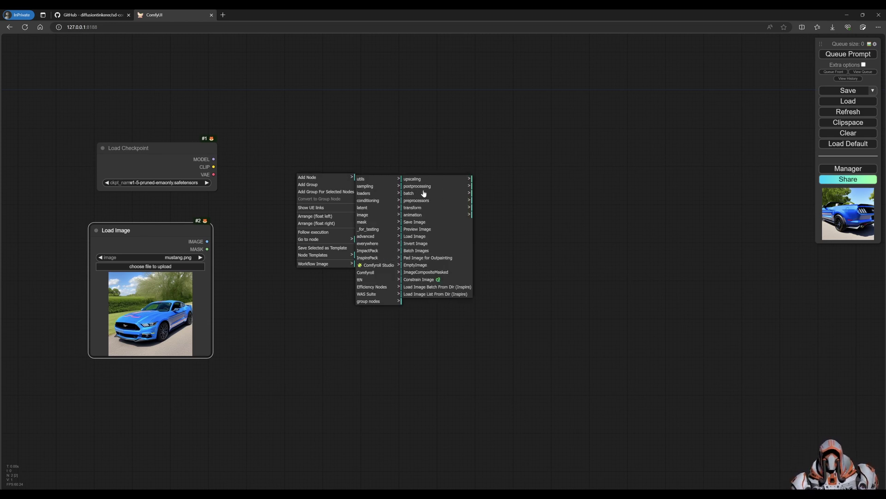
click(456, 181)
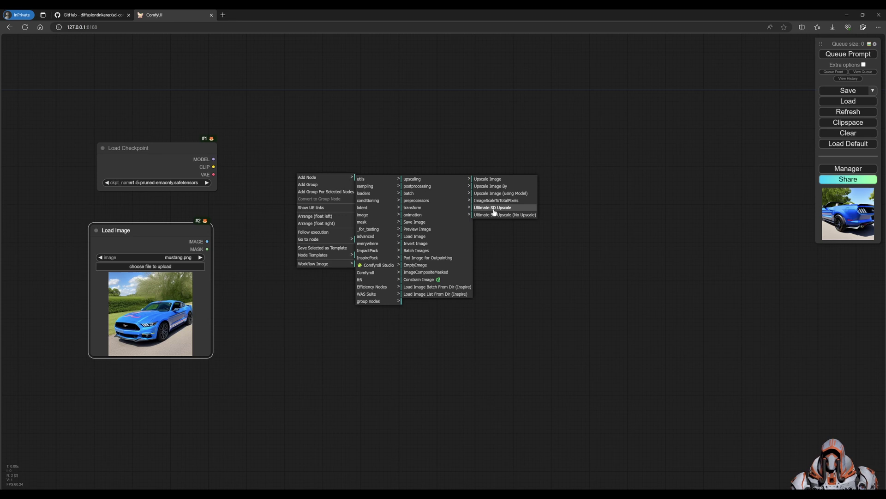
click(494, 209)
drag(383, 172, 377, 144)
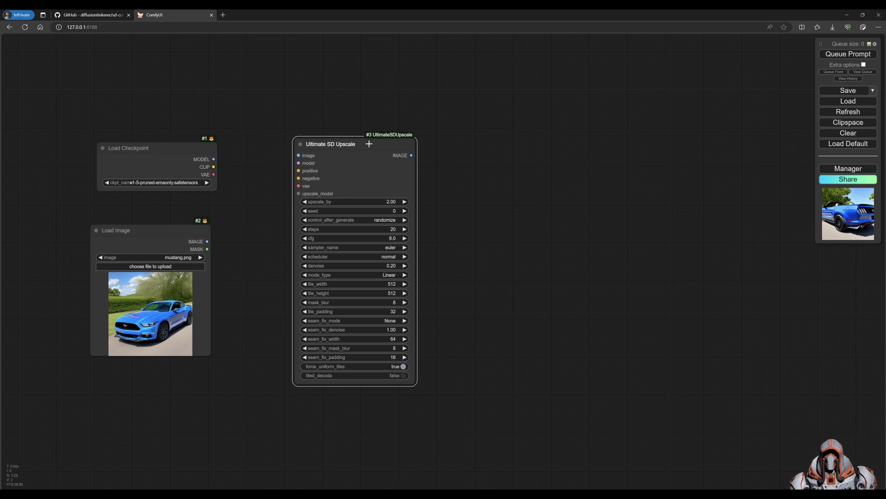
drag(368, 143, 371, 151)
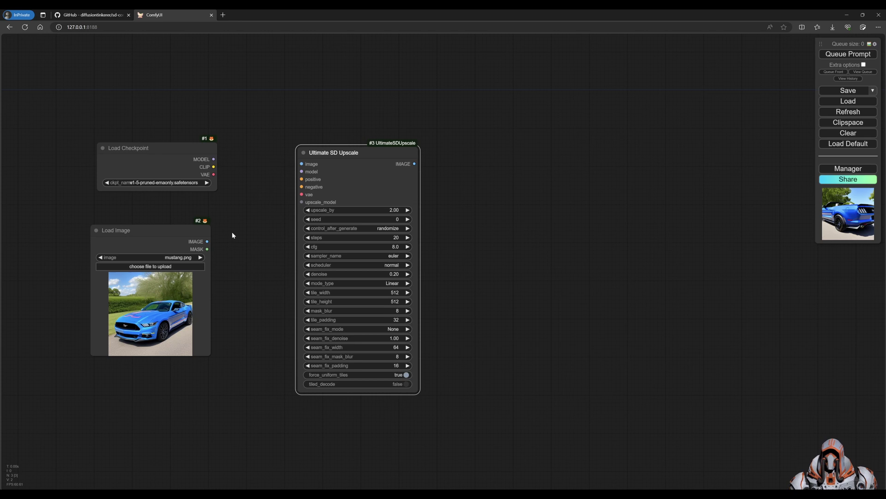
drag(157, 227, 165, 232)
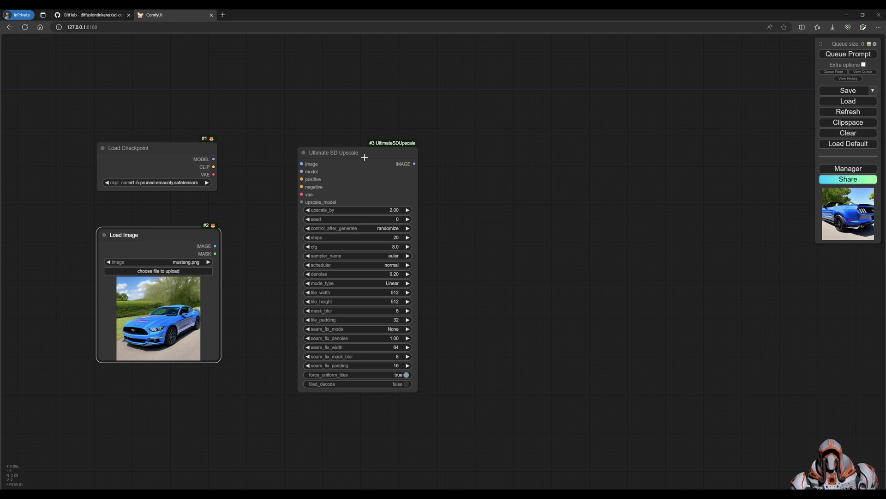
mouse_move(372, 155)
mouse_down()
mouse_move(372, 168)
mouse_move(387, 169)
mouse_move(371, 168)
mouse_up()
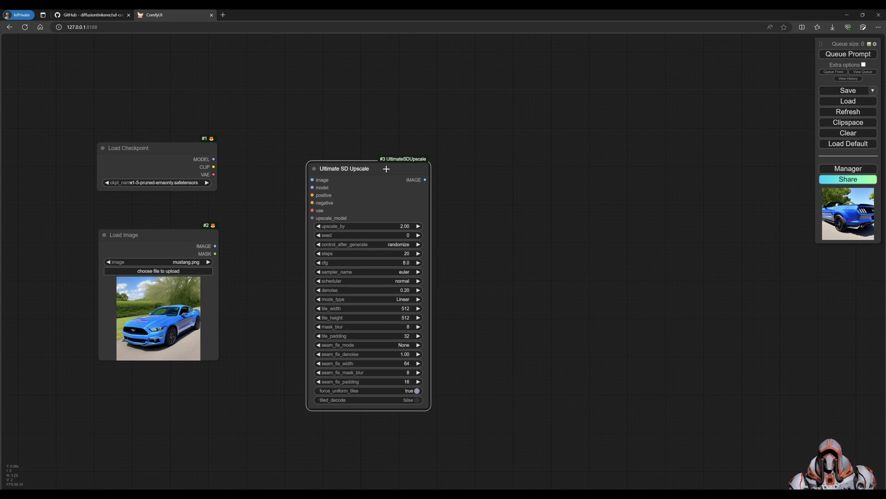
Connect the mustang image, checkpoint MODEL and VAE to the Ultimate SD Upscale inputs
drag(215, 246, 313, 179)
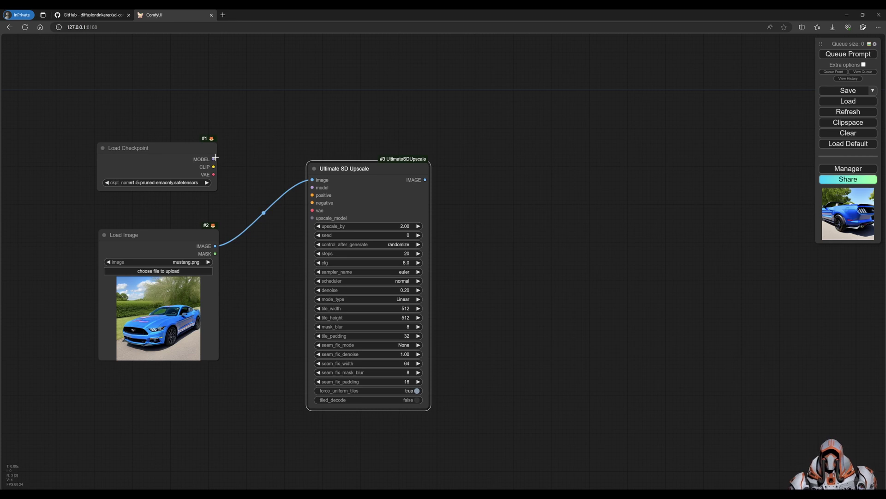
drag(215, 159, 313, 188)
drag(213, 175, 311, 208)
drag(391, 169, 367, 205)
Add a CLIP Text Encode node from CLIP, feed it to positive, and collapse it
drag(213, 166, 318, 85)
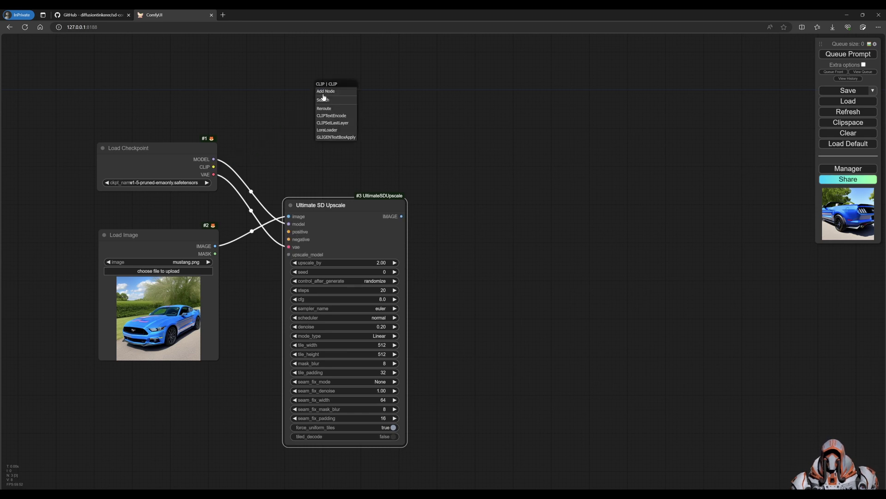
click(322, 120)
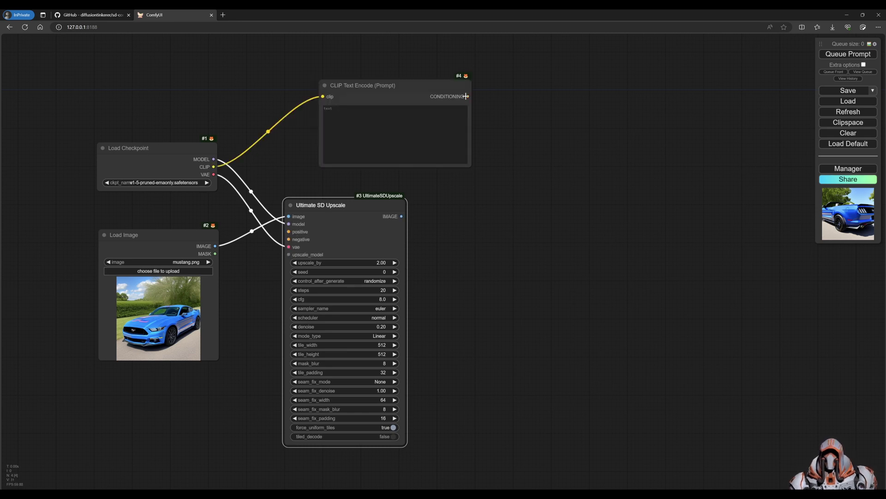
drag(466, 96, 289, 231)
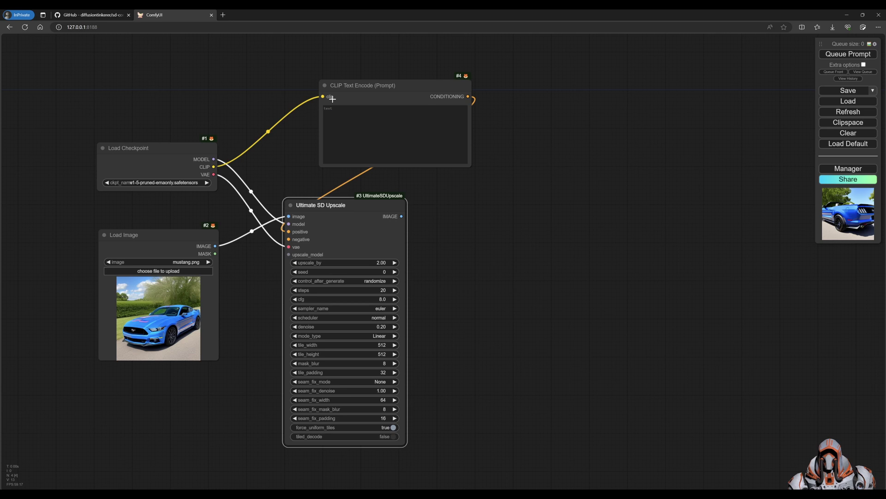
click(324, 86)
drag(378, 87, 333, 119)
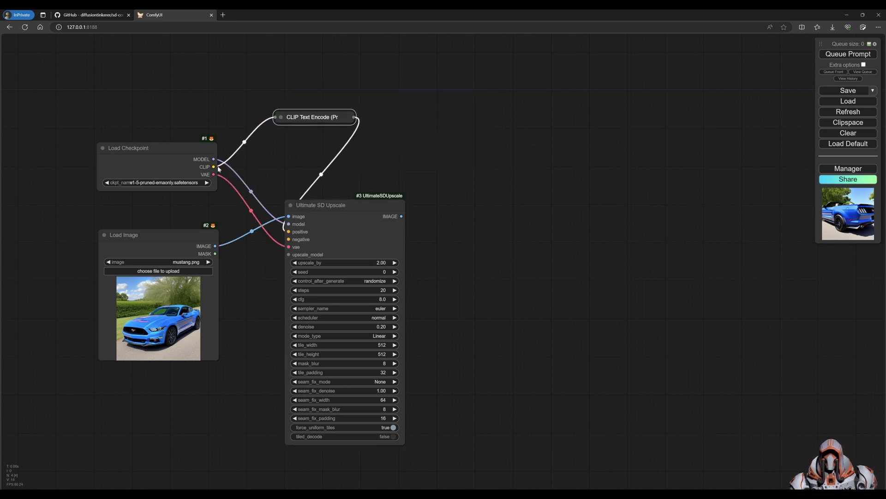
Add a second collapsed CLIP Text Encode node linked to the negative input and tidy the layout
drag(214, 167, 307, 131)
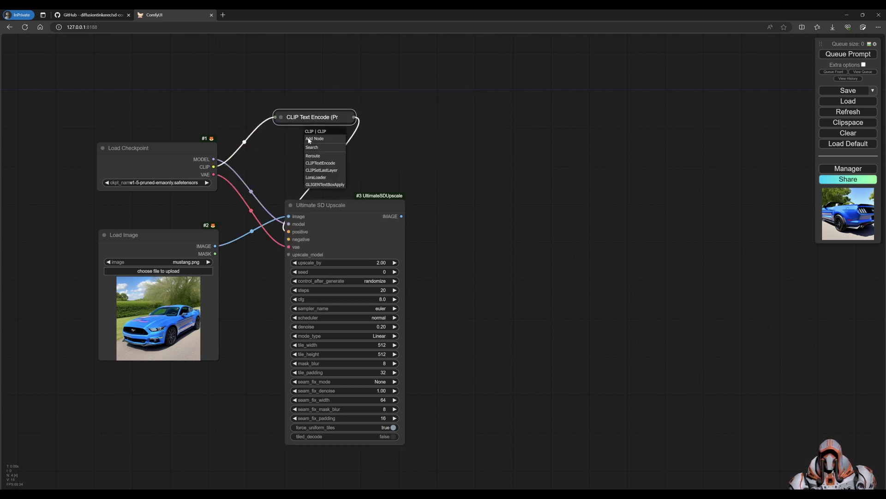
click(326, 164)
drag(457, 144, 295, 239)
click(313, 133)
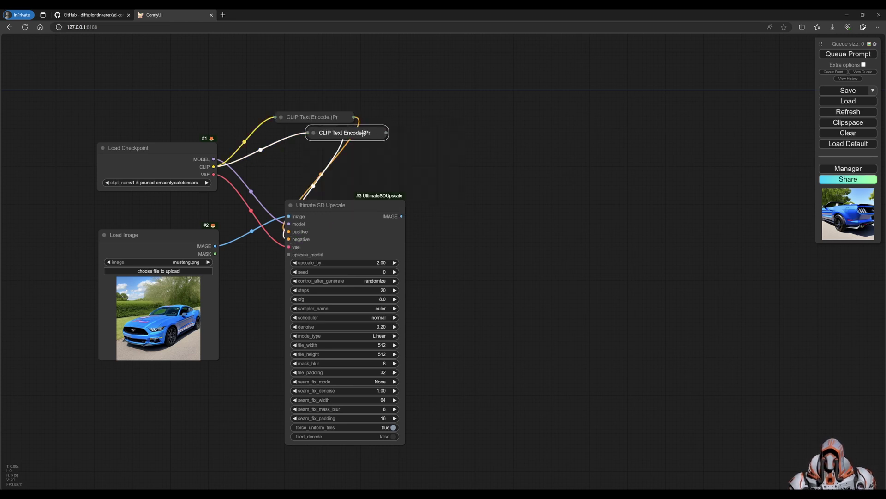
drag(363, 133, 294, 138)
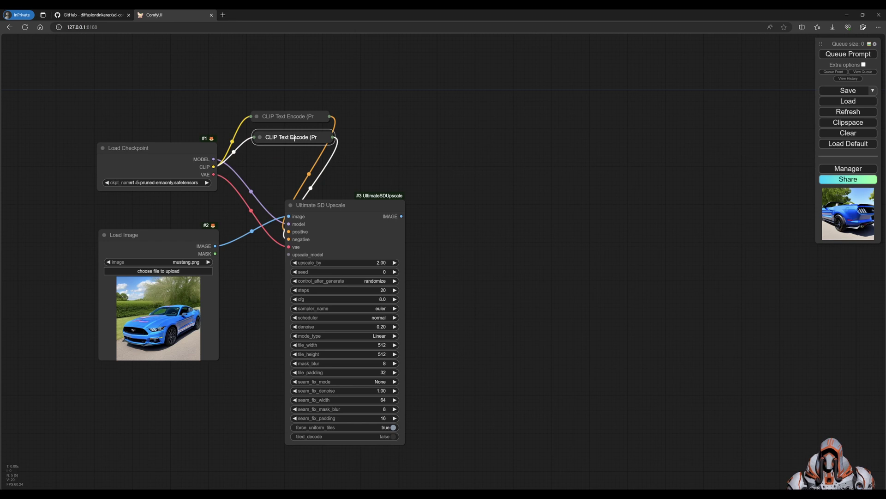
drag(180, 235, 176, 281)
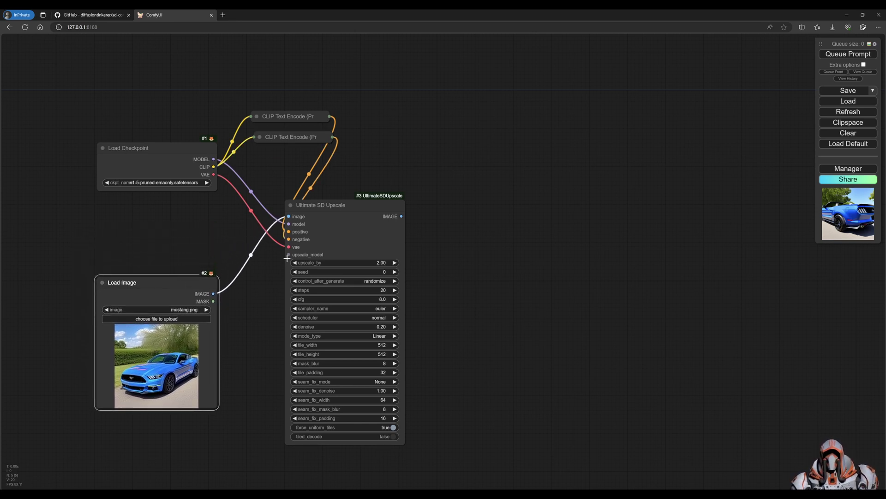
drag(291, 254, 189, 226)
Add a Load Upscale Model node set to 4x-UltraSharp.pth above Load Image
click(210, 258)
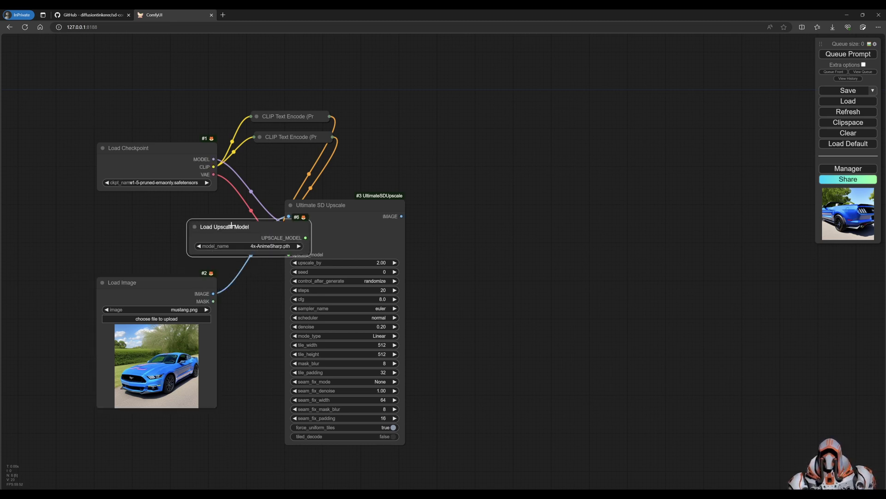
drag(261, 252, 165, 239)
click(165, 239)
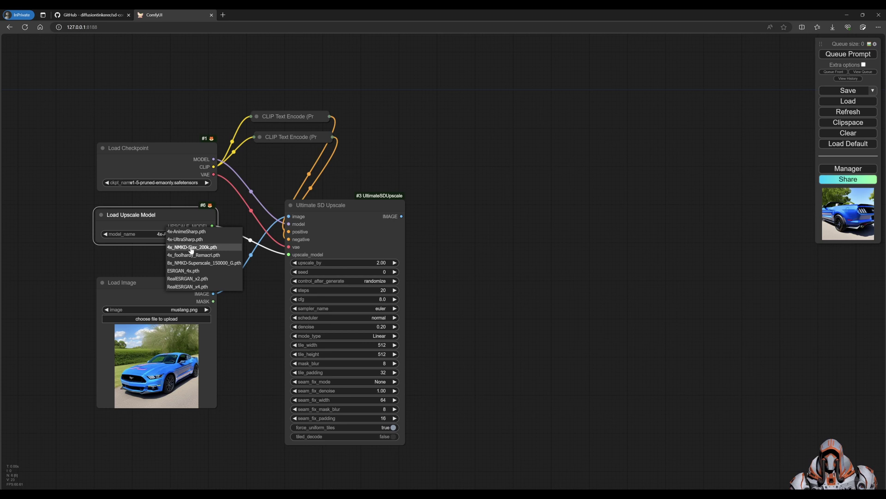
click(190, 245)
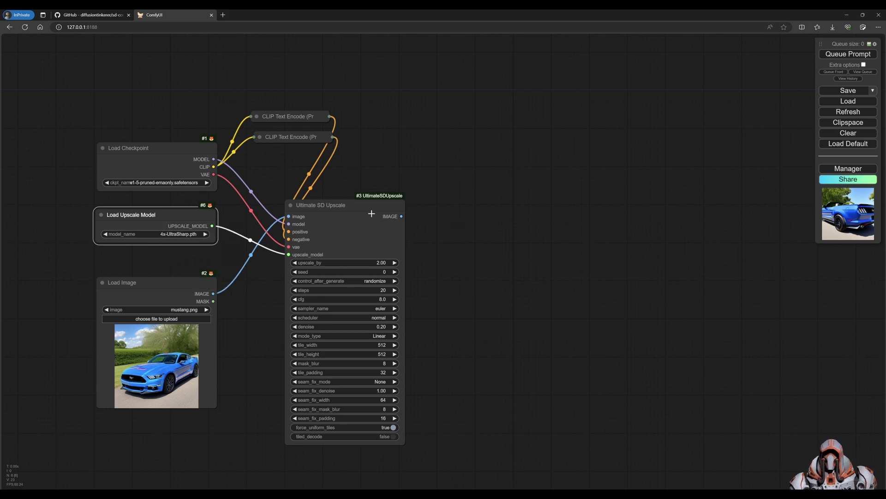
drag(370, 206, 373, 196)
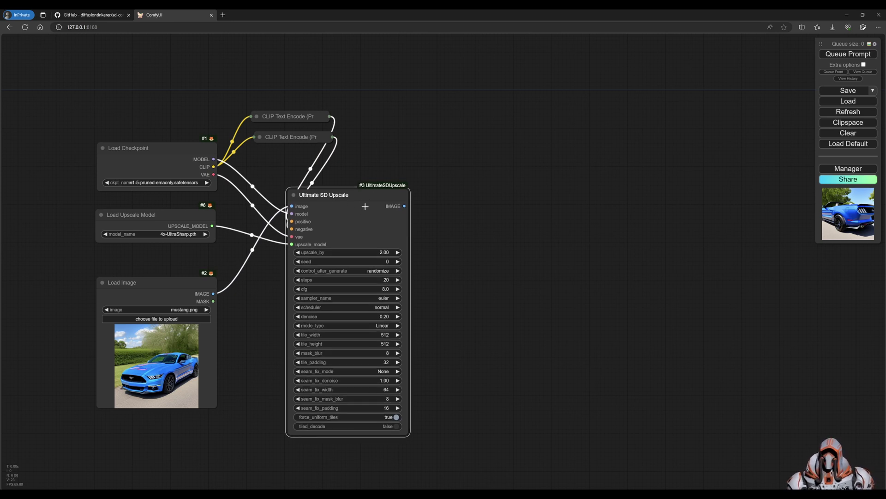
Attach a large Preview Image node to the upscaler's IMAGE output
drag(404, 208, 485, 178)
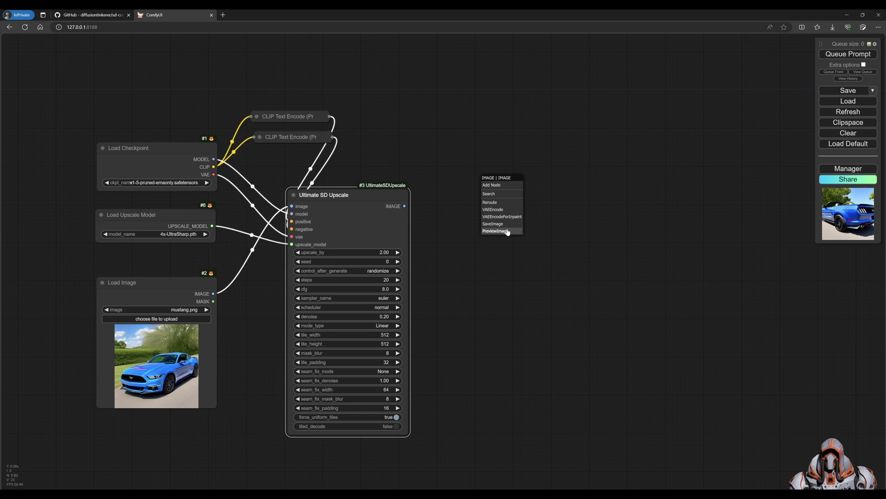
click(509, 225)
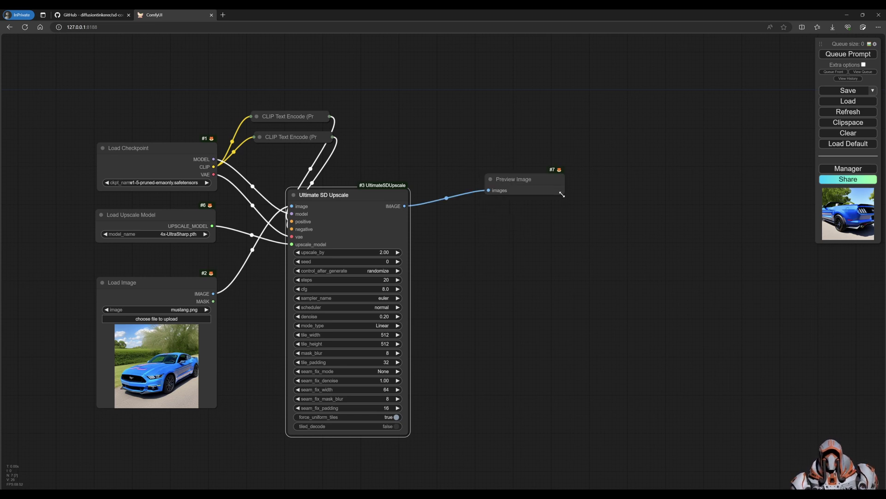
drag(561, 194, 678, 357)
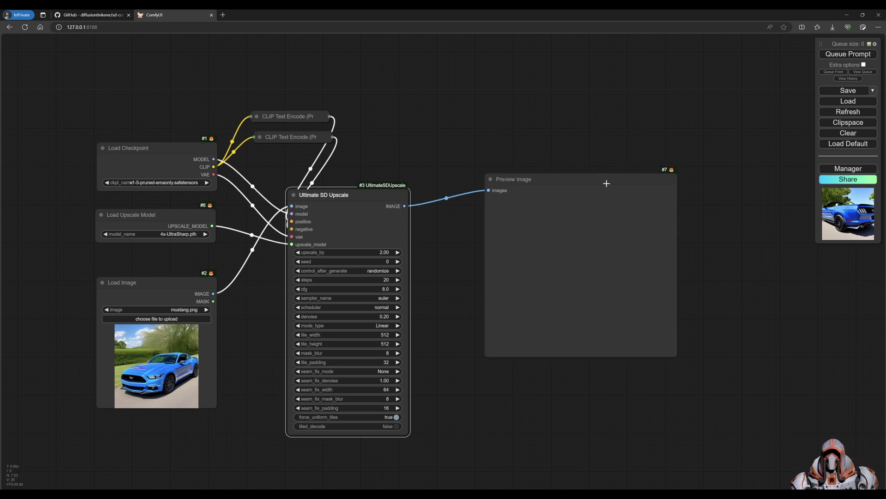
drag(606, 184, 586, 189)
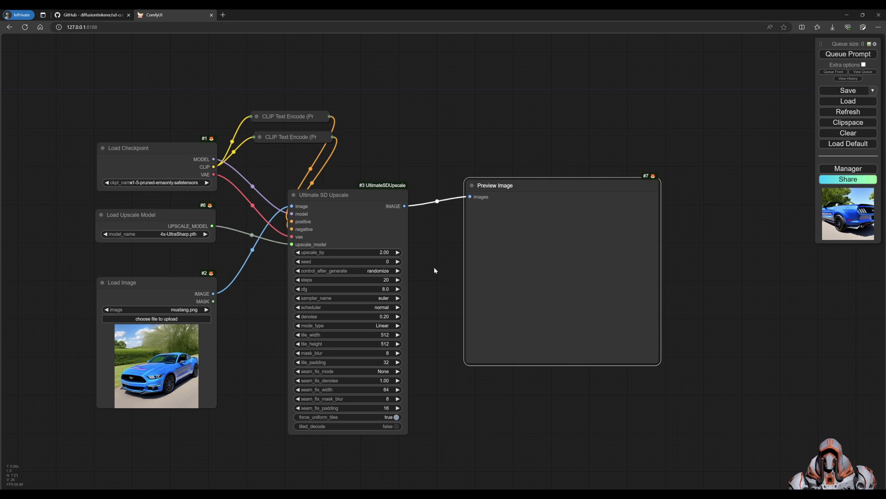
Set the Ultimate SD Upscale upscale_by value to 4
drag(388, 252, 395, 252)
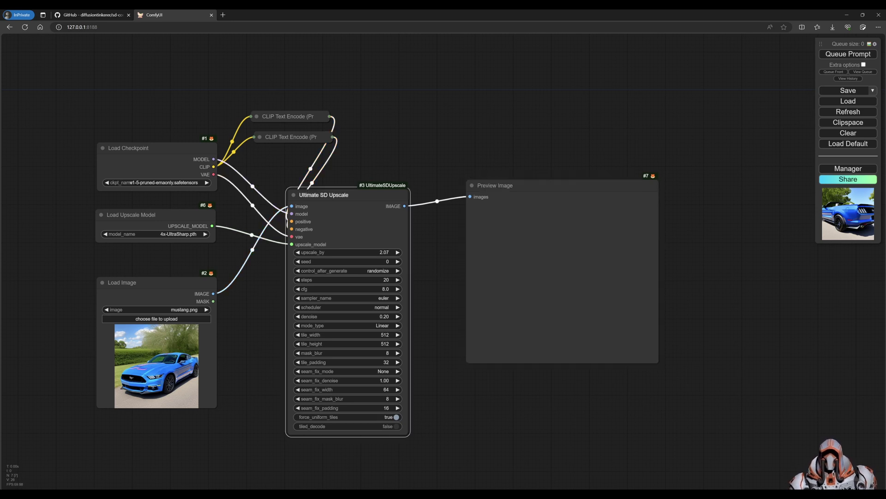
click(388, 253)
text(4)
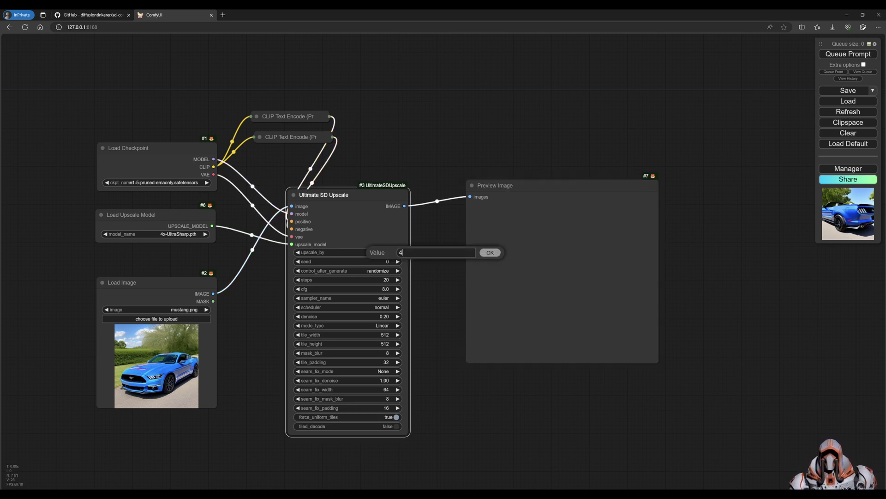
click(489, 253)
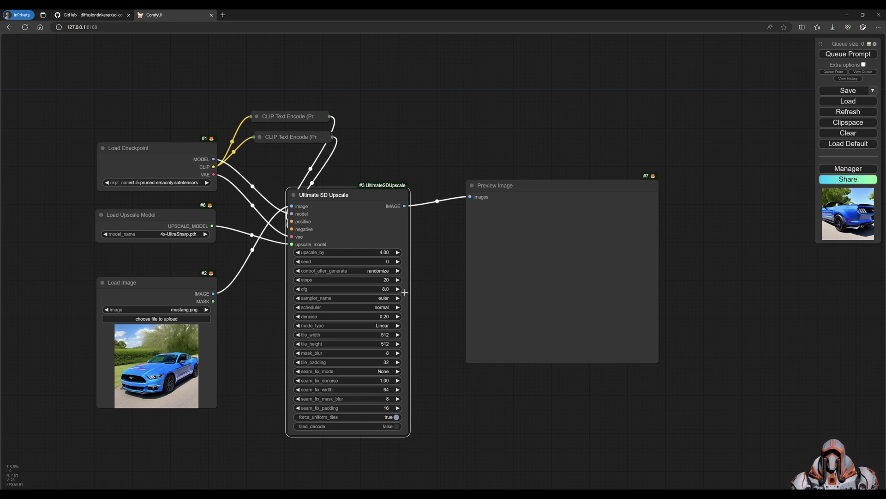
mouse_move(171, 283)
mouse_down()
mouse_move(181, 272)
mouse_move(181, 301)
mouse_move(164, 279)
mouse_up()
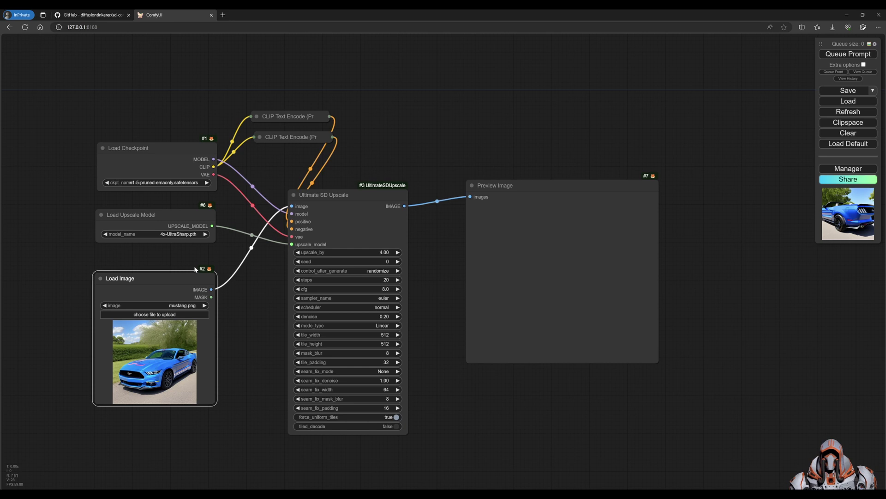
Run the workflow to upscale the Mustang and enlarge the Preview Image node
click(839, 54)
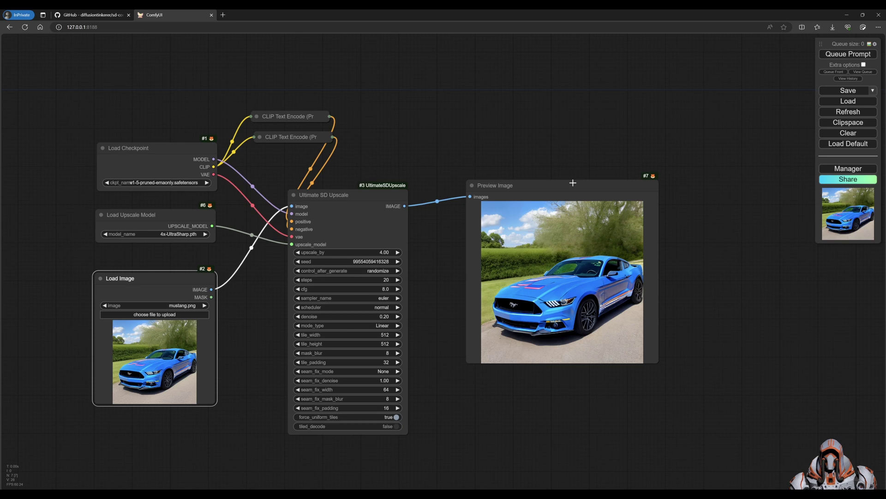
drag(573, 183, 555, 181)
drag(641, 365, 708, 421)
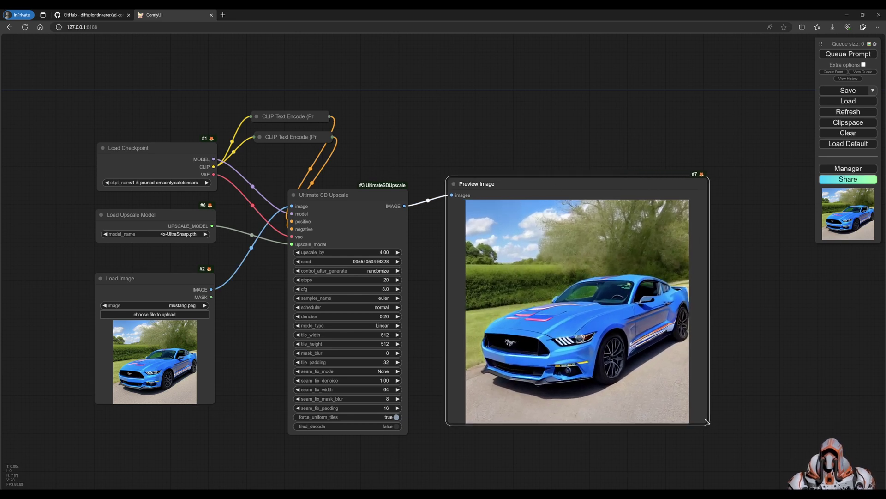
Open the 2048×2048 upscaled result at full size, inspect it, and return to the graph
right_click(578, 323)
click(584, 261)
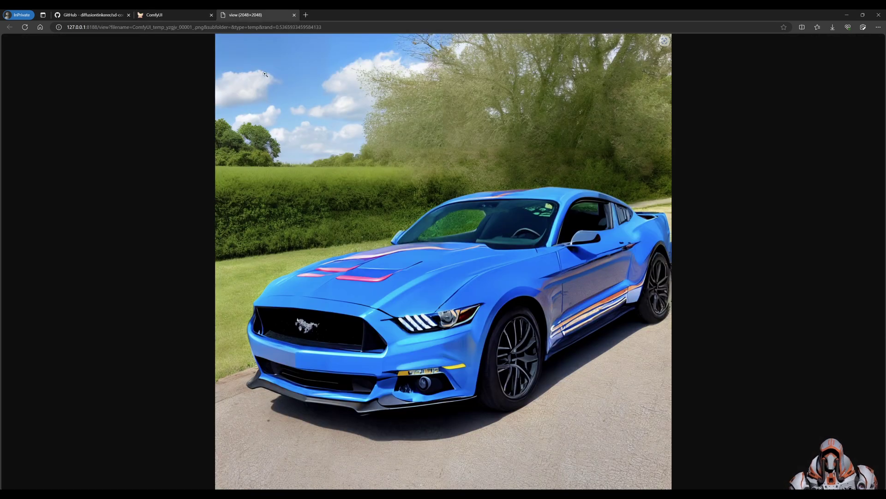
click(294, 15)
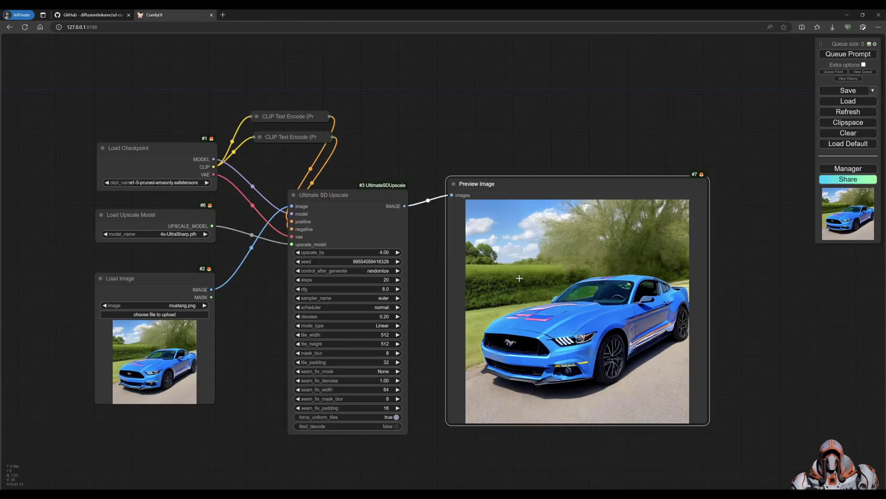
drag(422, 266, 442, 260)
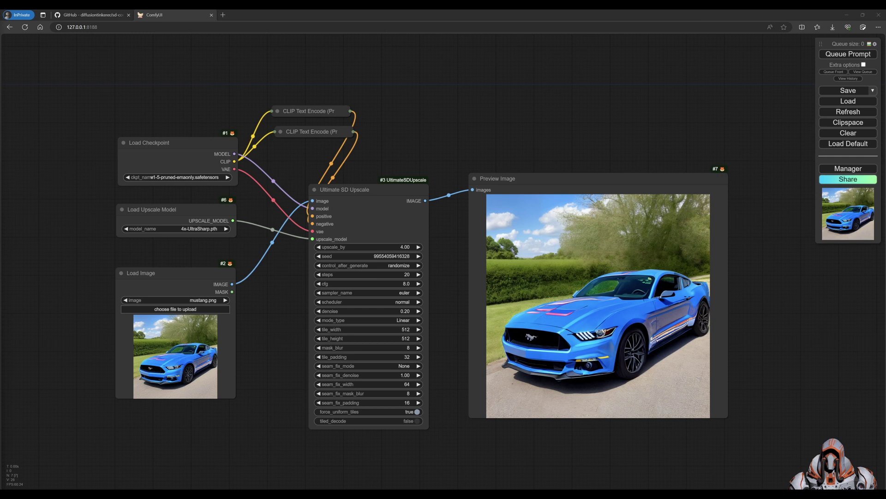
Clear the workflow and add a Load Checkpoint node via a 'load' search
click(847, 133)
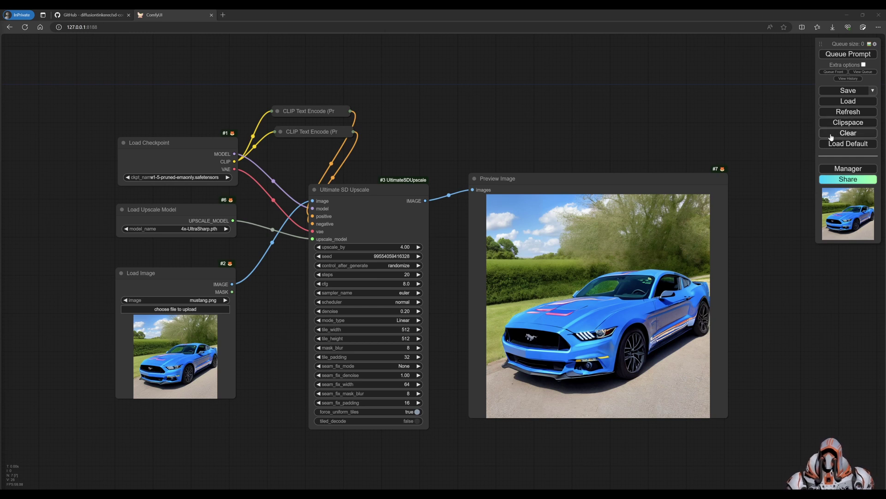
click(474, 65)
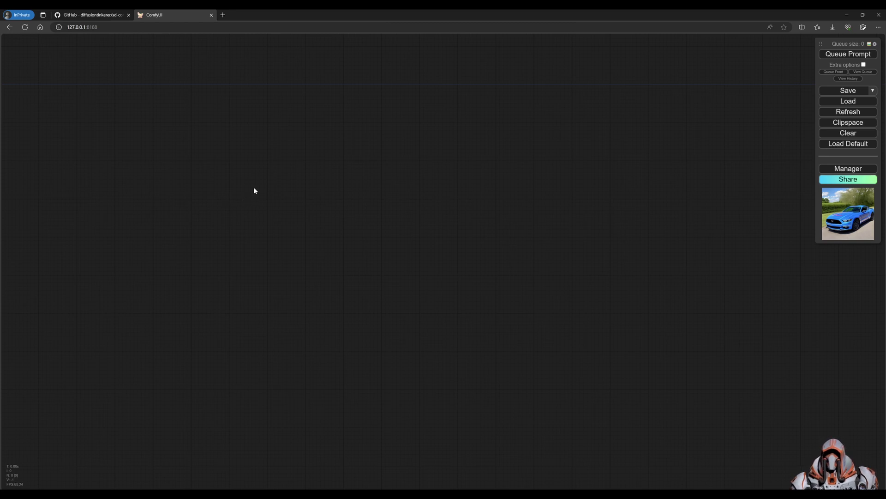
double_click(161, 161)
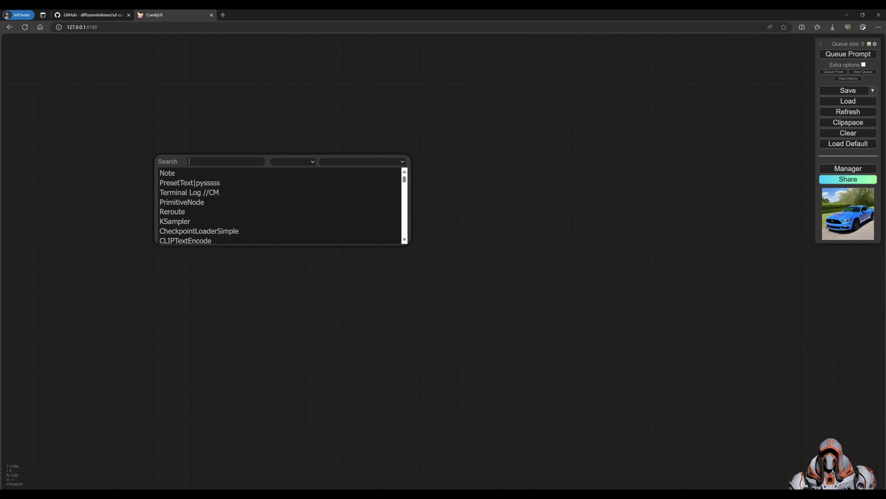
text(load)
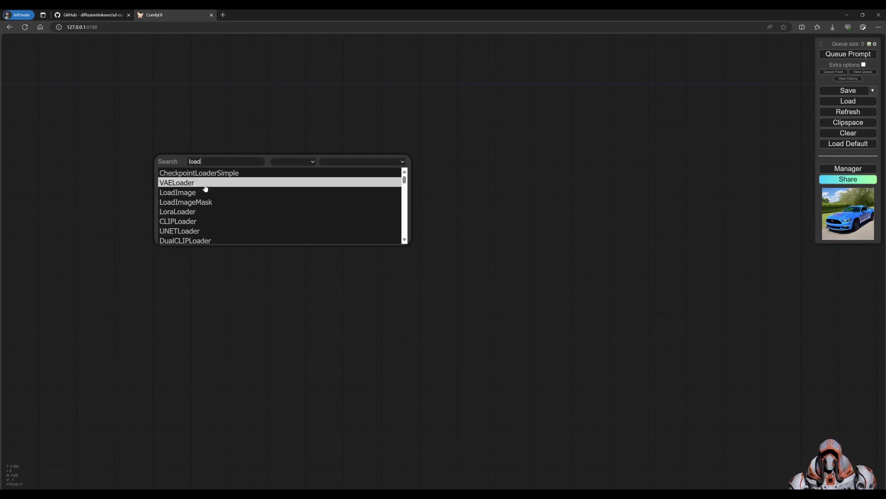
click(242, 173)
drag(247, 162, 149, 148)
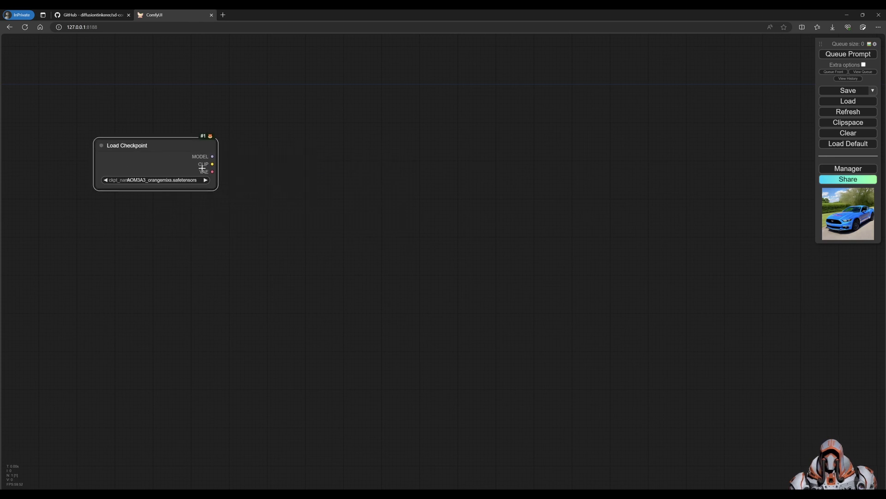
Add two CLIP Text Encode nodes from CLIP, colouring the lower one red and the upper green
drag(213, 164, 143, 313)
click(298, 179)
click(361, 165)
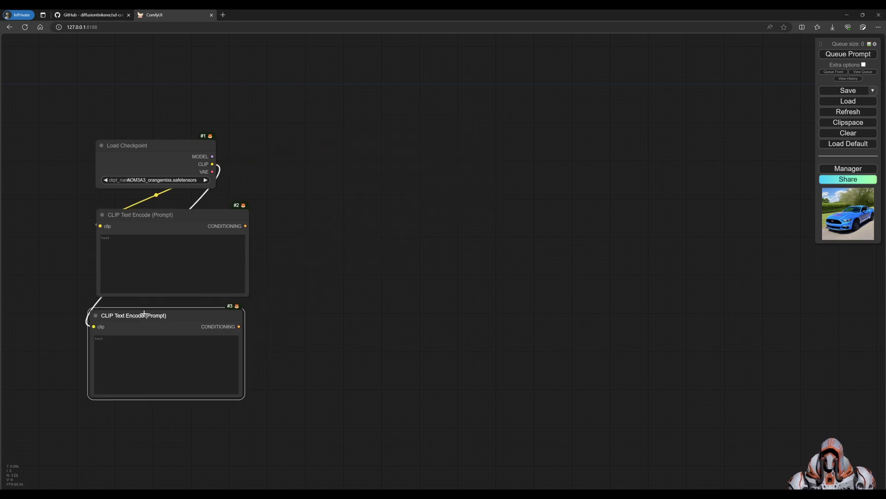
right_click(156, 313)
click(192, 375)
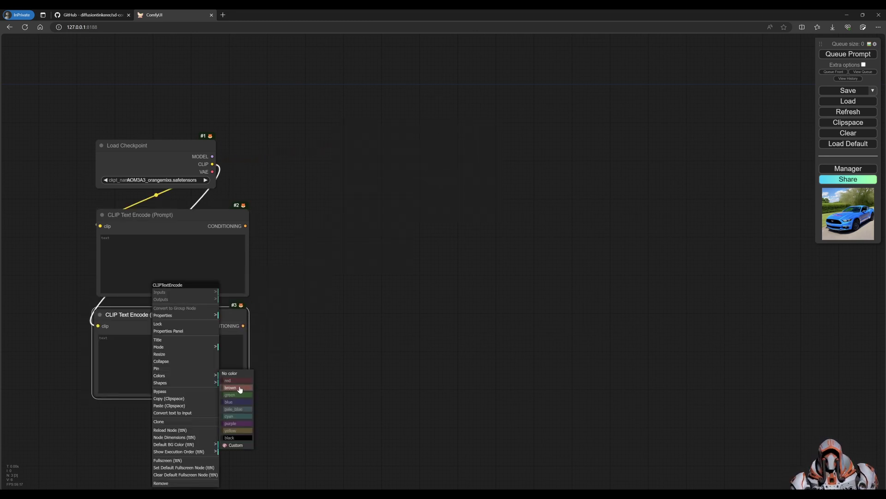
click(244, 382)
right_click(206, 210)
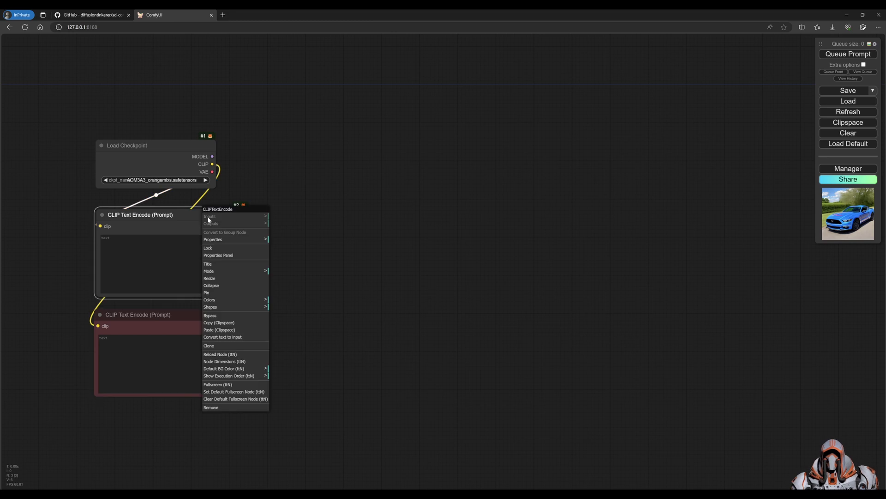
click(250, 299)
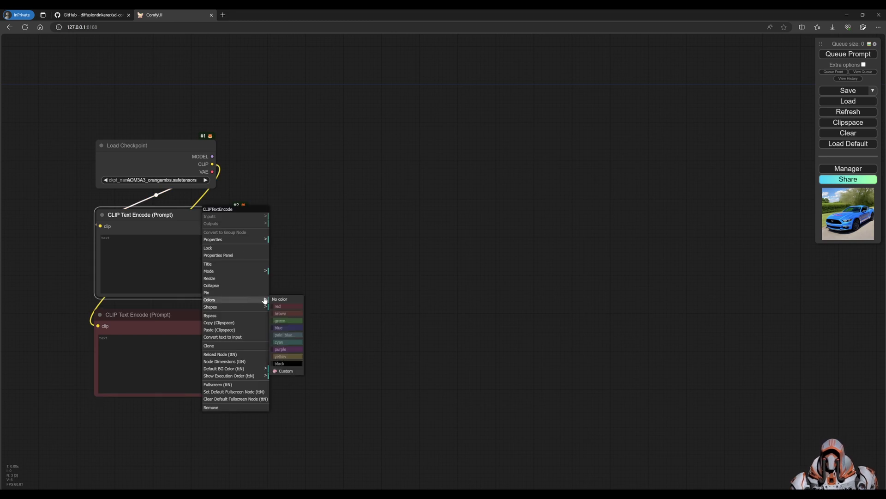
click(283, 321)
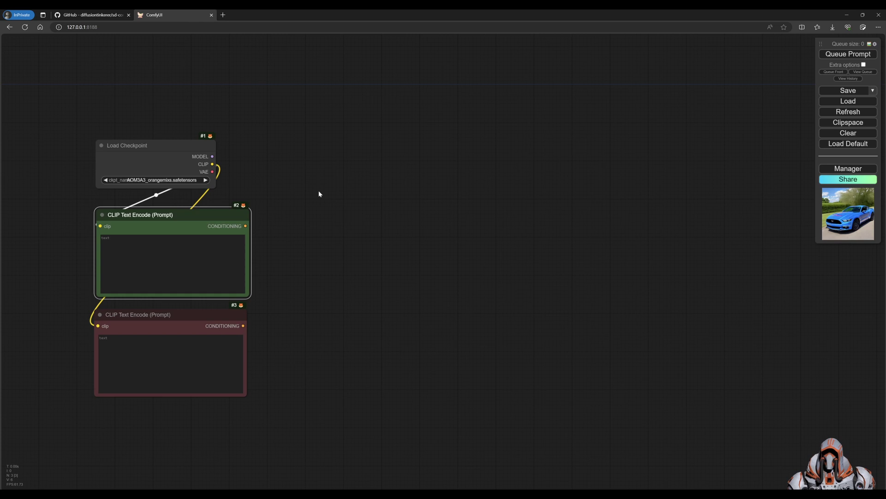
Add an ImpactPack > Pipe > ToBasicPipe node to the graph
right_click(321, 166)
click(340, 167)
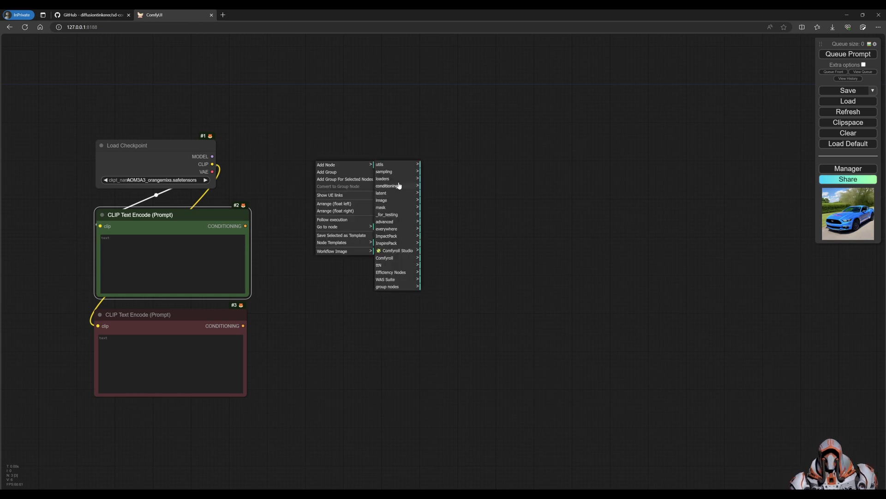
click(400, 239)
click(439, 207)
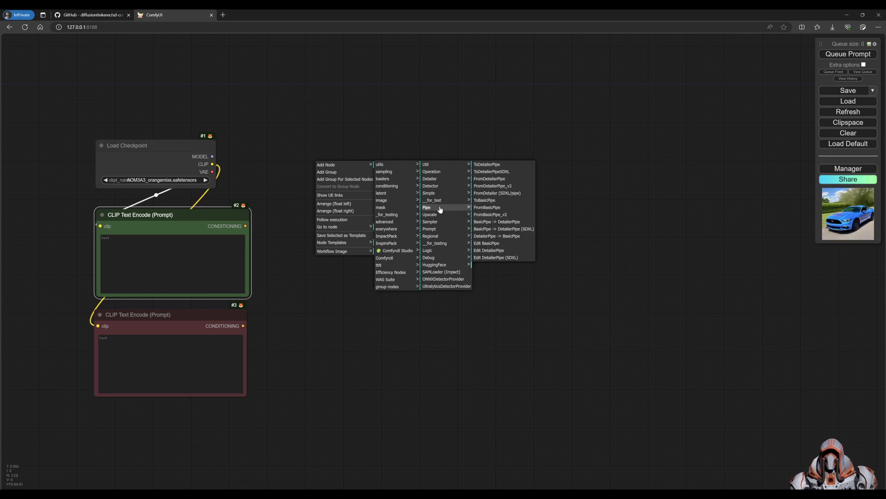
click(489, 201)
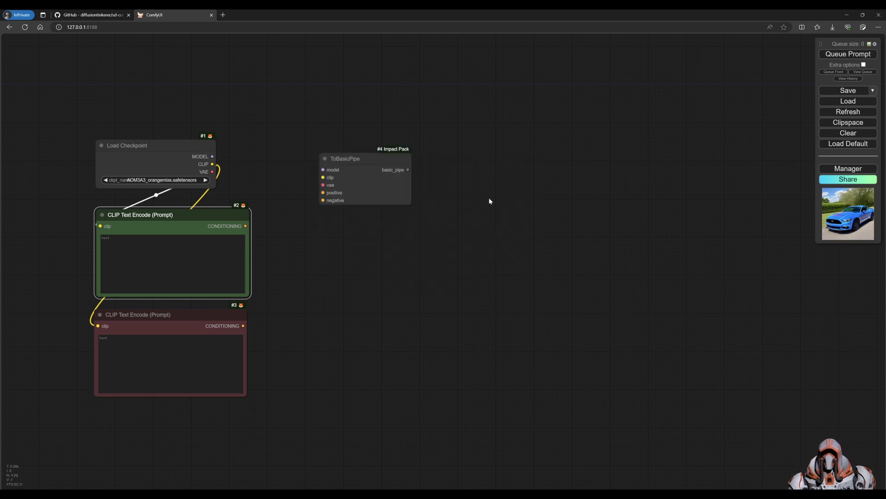
mouse_move(365, 164)
mouse_down()
mouse_move(342, 169)
mouse_move(358, 175)
mouse_up()
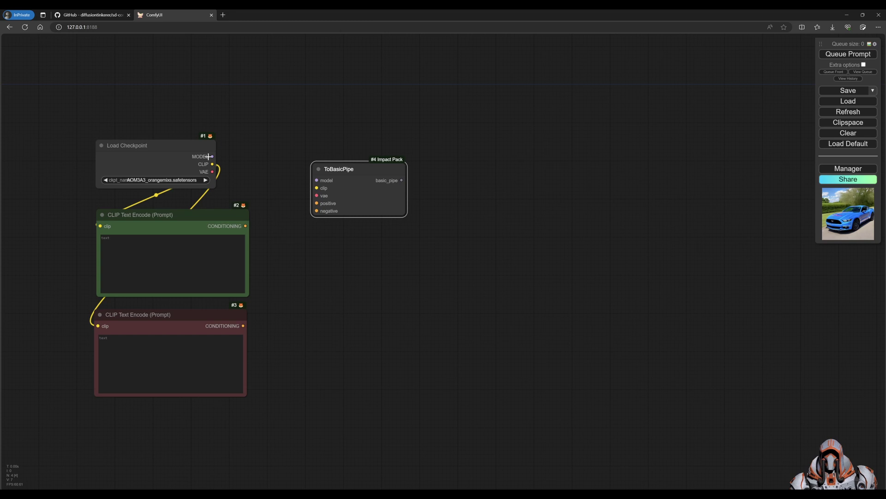
Wire the checkpoint's MODEL and CLIP and both prompt conditionings into ToBasicPipe
drag(212, 157, 317, 180)
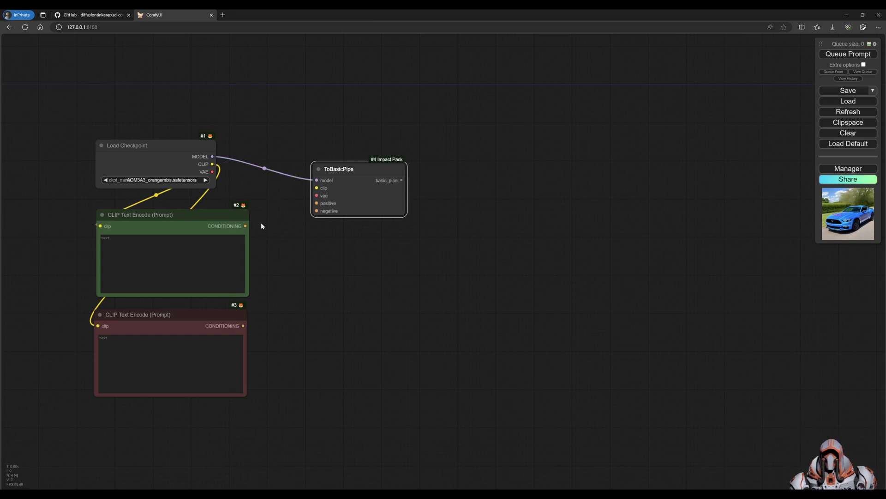
drag(213, 164, 317, 195)
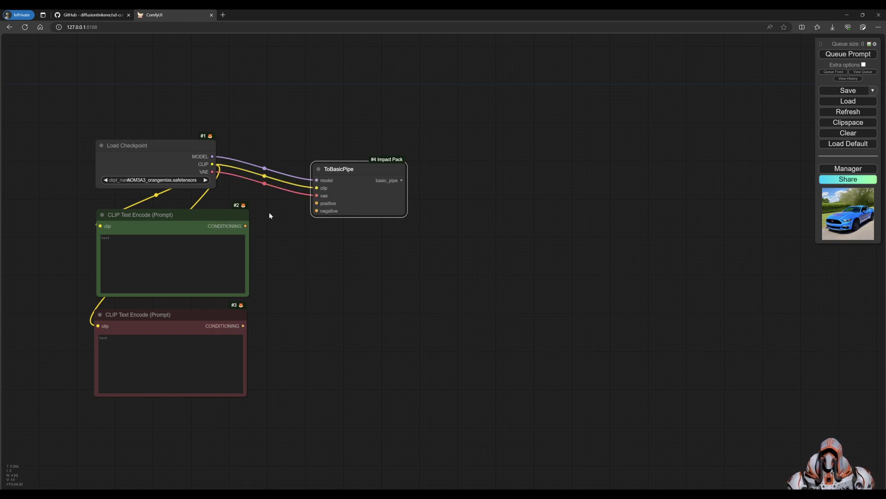
drag(245, 225, 316, 203)
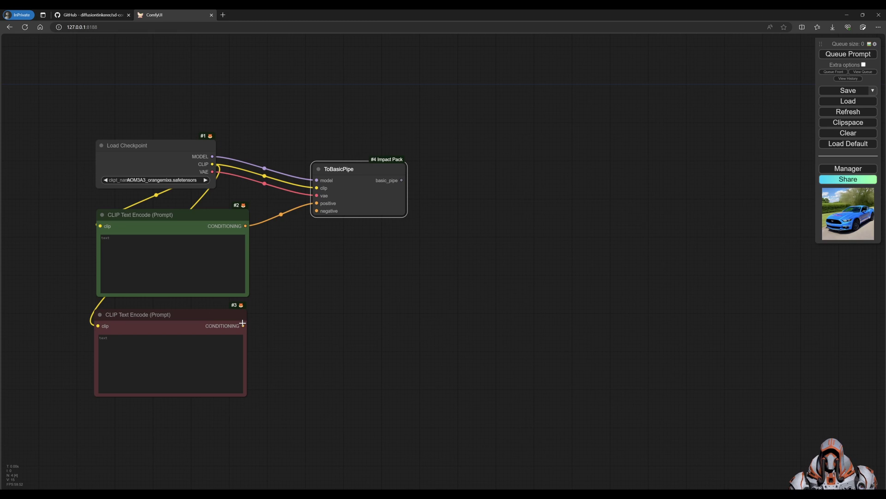
drag(243, 326, 316, 210)
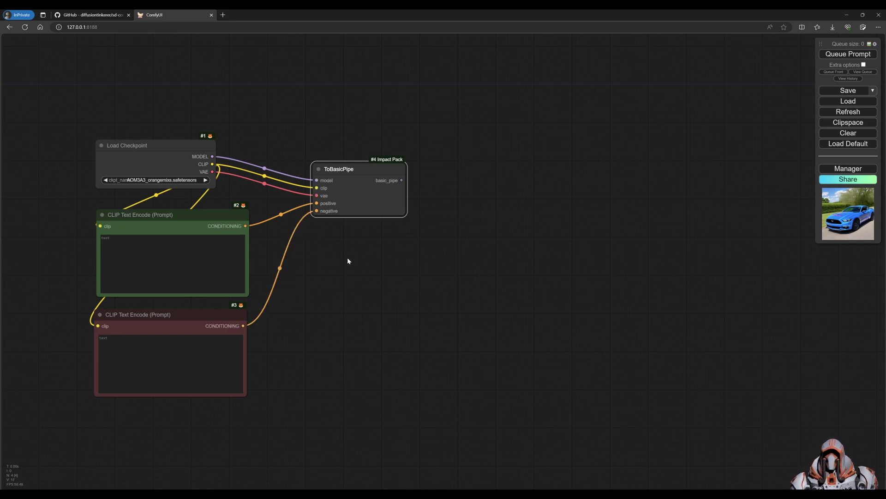
Choose the v1-5-pruned-emaonly.safetensors checkpoint and paste the positive Mustang and negative prompts
click(174, 184)
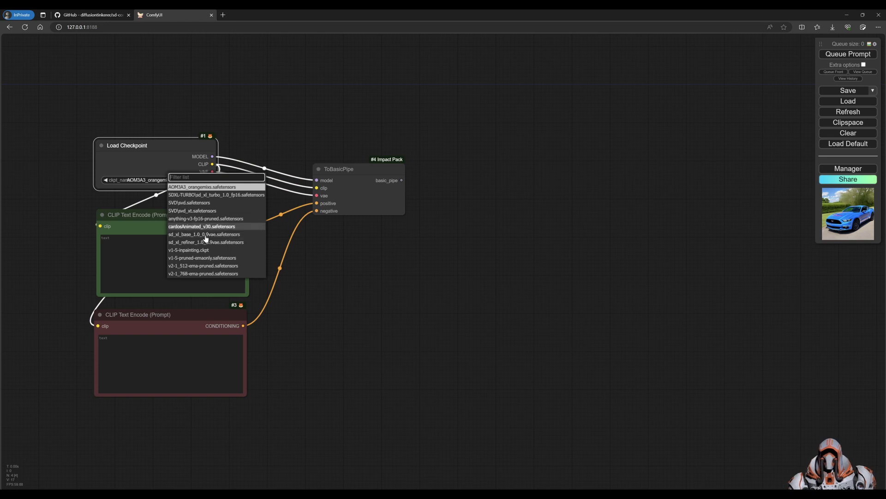
click(203, 258)
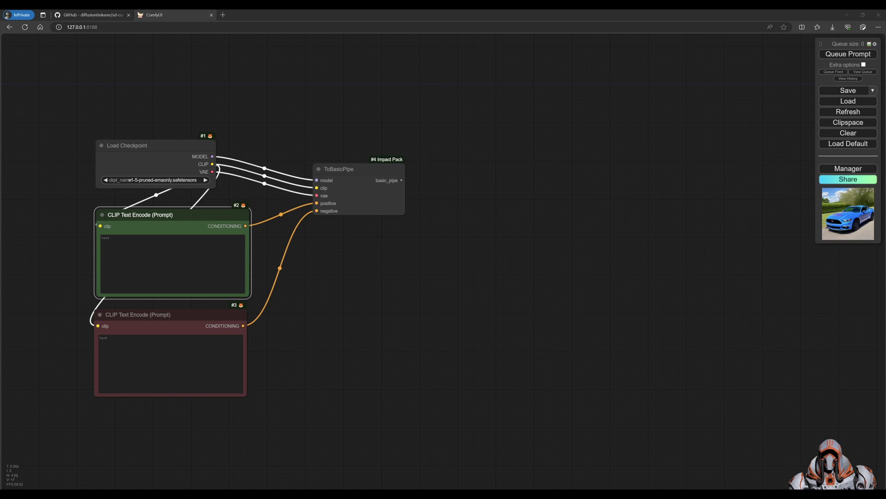
text((best quality, masterpiece), full photo, 1 mustang, blue, (wide shot))
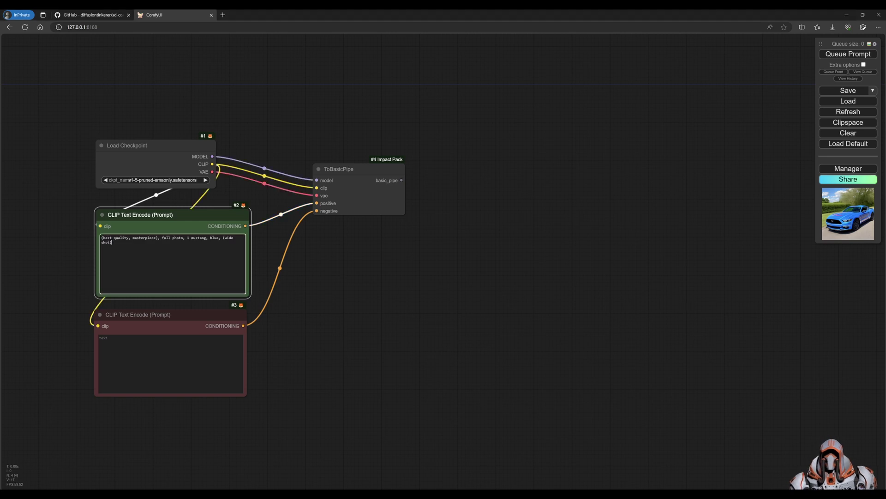
key(alt+Tab)
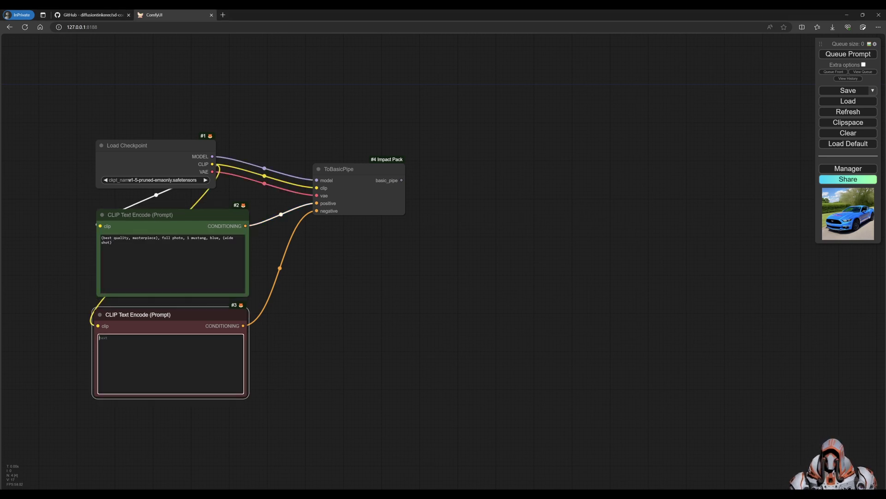
text((worst quality:1.6), (low quality:1.6), (normal quality:1.6), text, logo, watermark, signature)
click(429, 271)
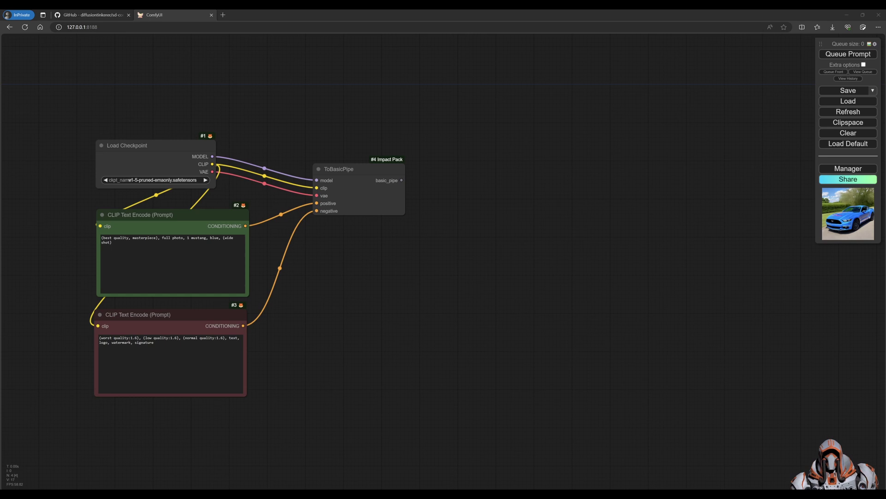
click(374, 165)
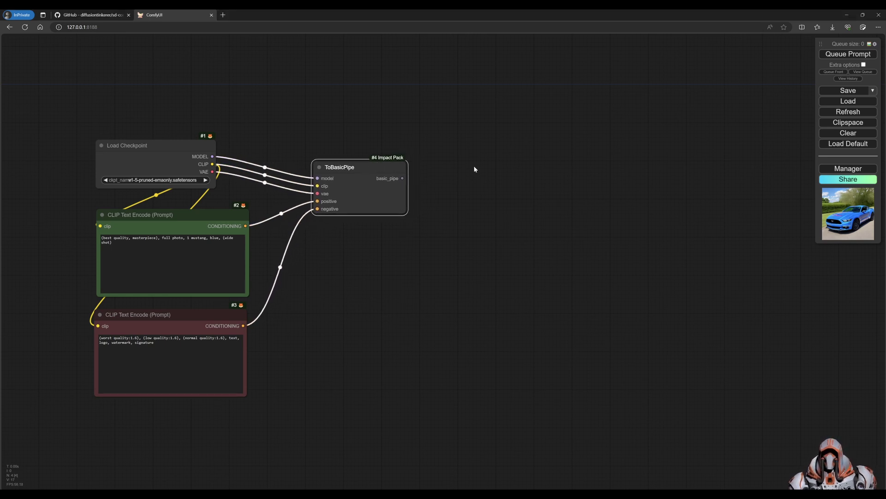
Add a KSampler (pipe) from the sampling category and connect ToBasicPipe's basic_pipe to it
drag(362, 166, 345, 169)
right_click(456, 171)
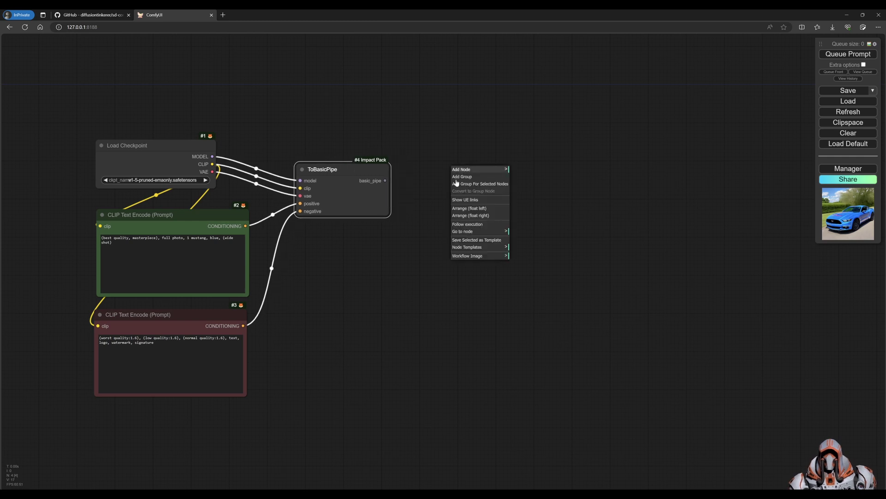
click(484, 169)
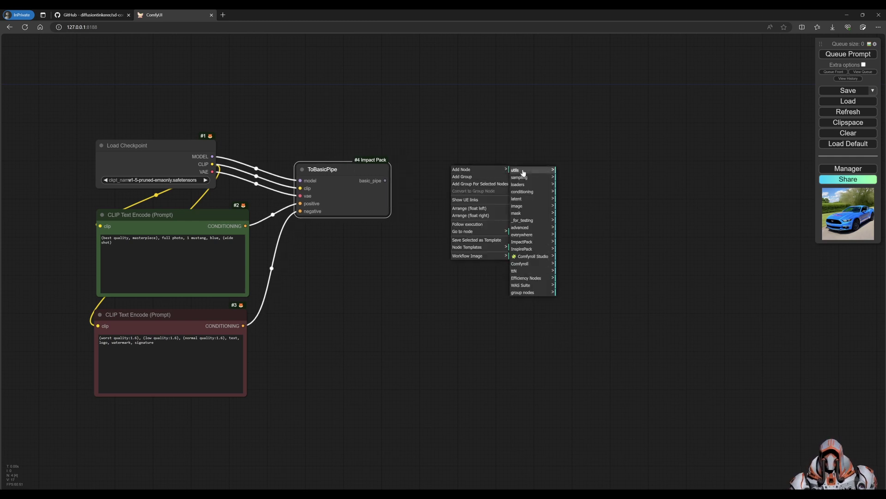
click(536, 242)
click(581, 227)
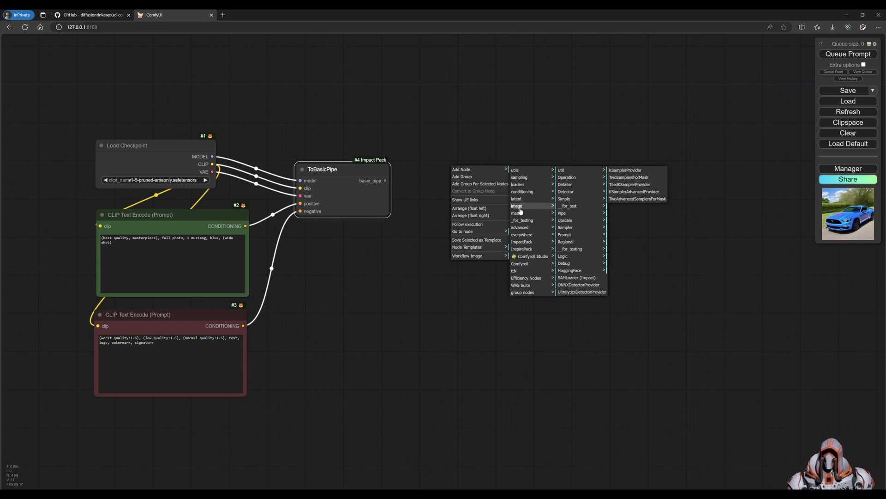
click(520, 211)
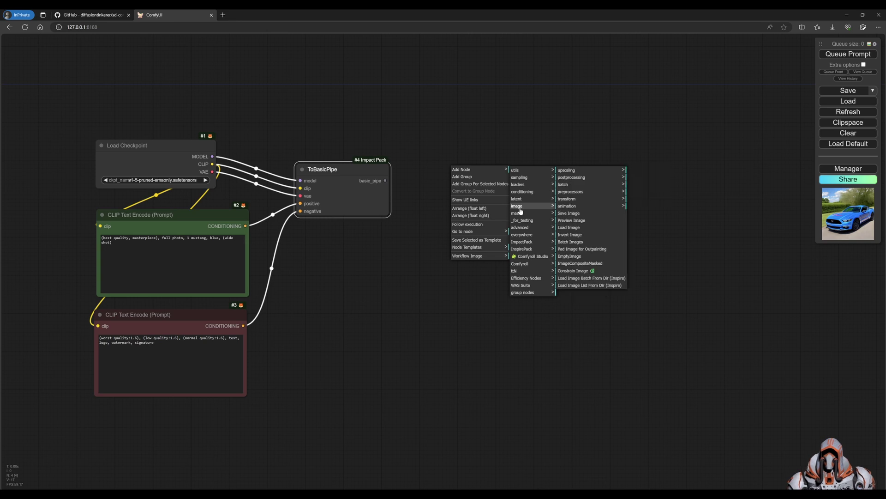
click(526, 178)
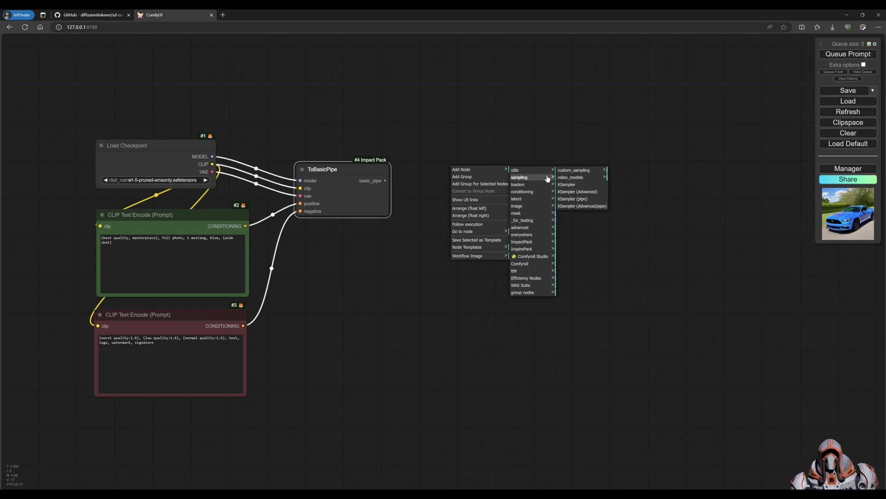
click(573, 200)
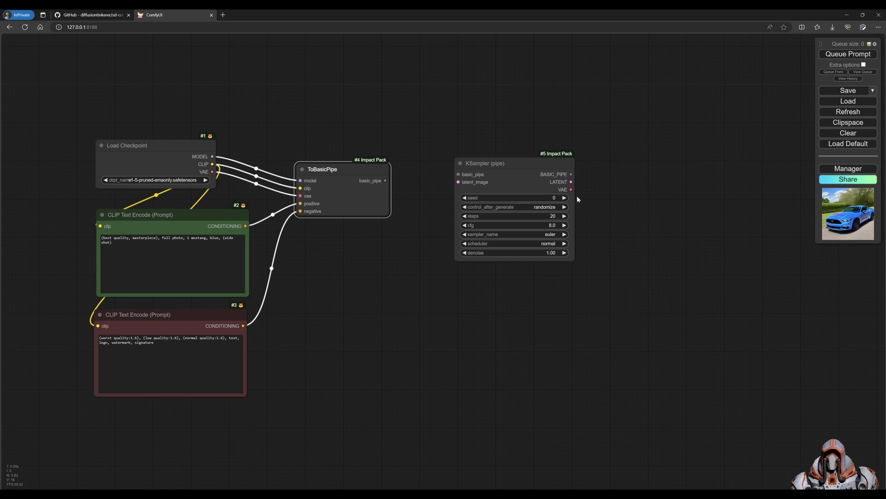
drag(514, 164, 498, 163)
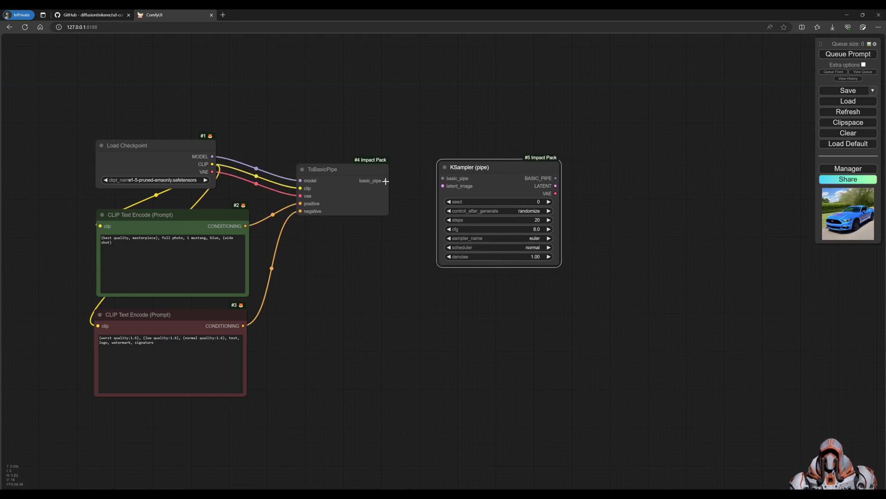
drag(386, 181, 443, 179)
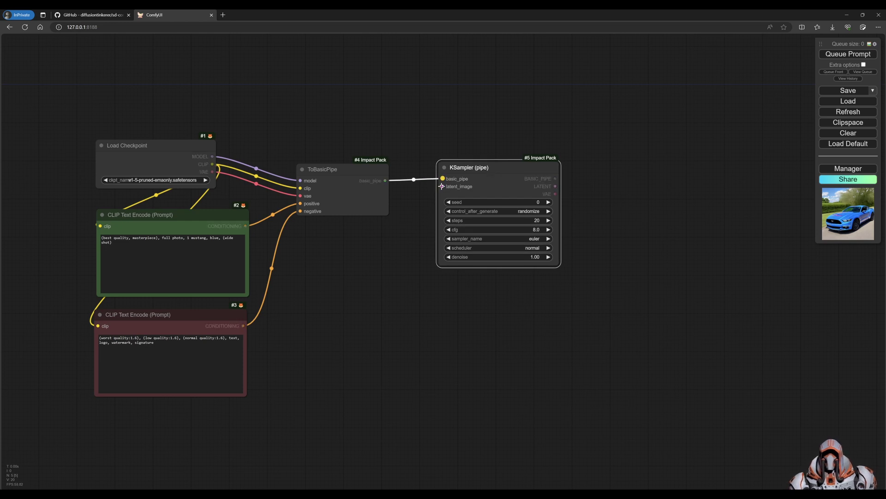
Feed the KSampler (pipe) a 512×512 Empty Latent Image placed above it
drag(443, 186, 415, 102)
click(432, 155)
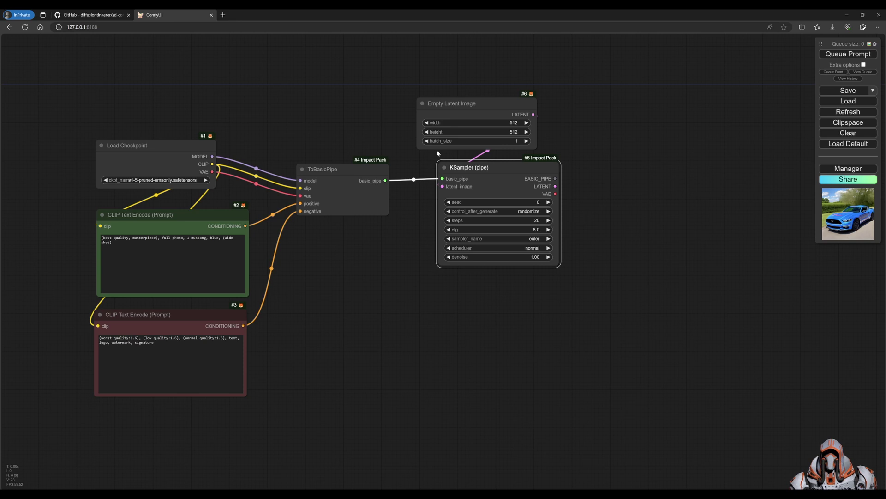
drag(475, 101, 491, 97)
drag(515, 167, 504, 171)
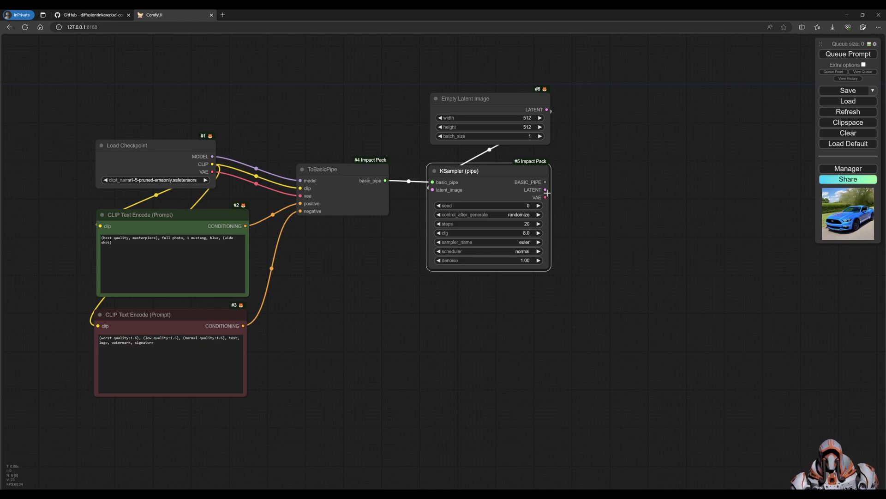
Route the sampler's LATENT and VAE through VAE Decode into a Preview Image node
drag(545, 198, 609, 165)
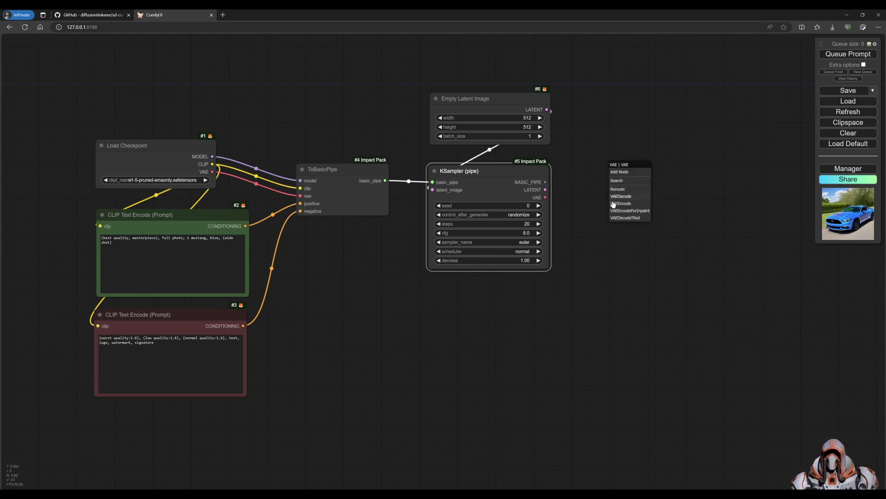
click(629, 197)
drag(548, 190, 616, 177)
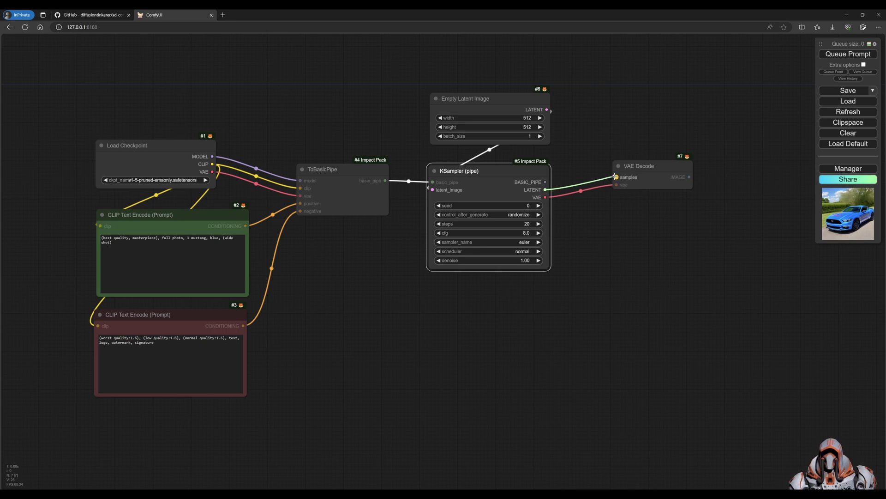
drag(690, 177, 738, 174)
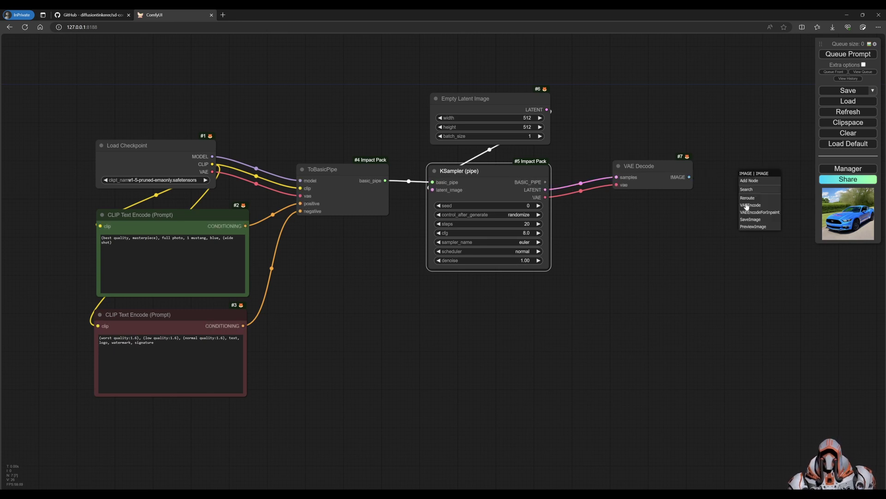
click(754, 226)
drag(663, 162, 625, 168)
drag(781, 174, 717, 171)
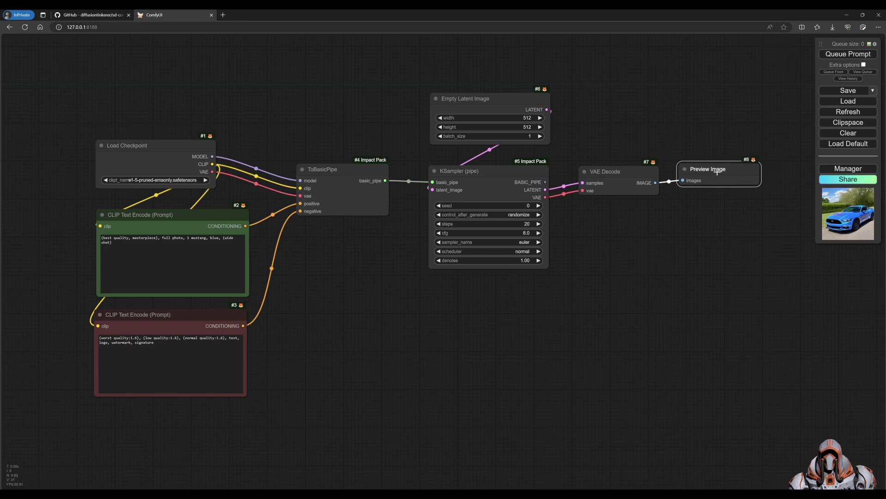
Queue the graph to generate a blue Mustang and enlarge its Preview Image node
click(828, 55)
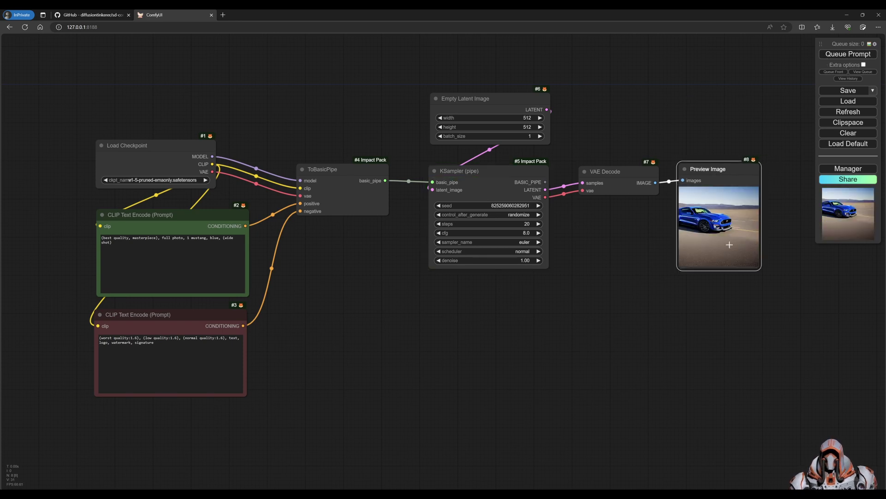
drag(752, 265, 818, 309)
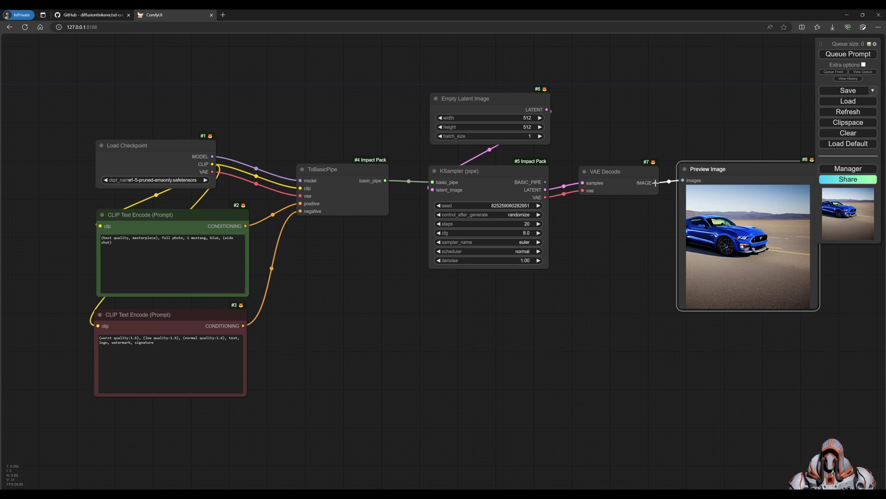
scroll(605, 292, down, 1)
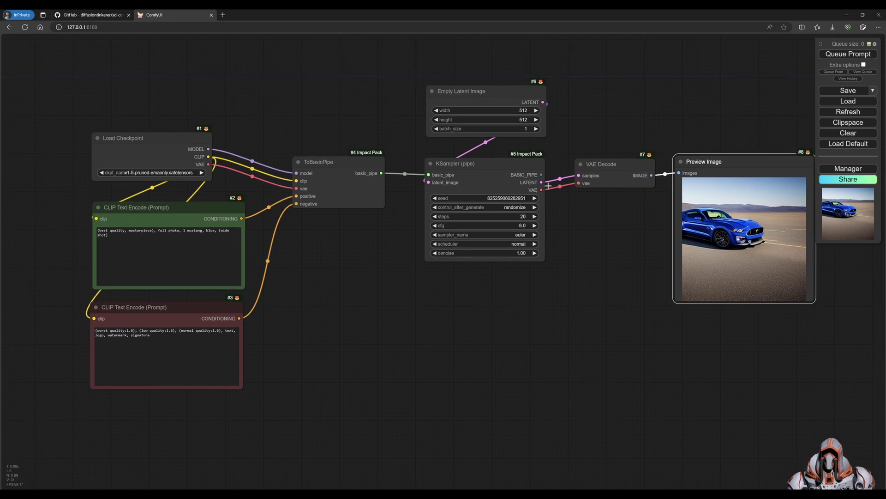
scroll(430, 291, down, 3)
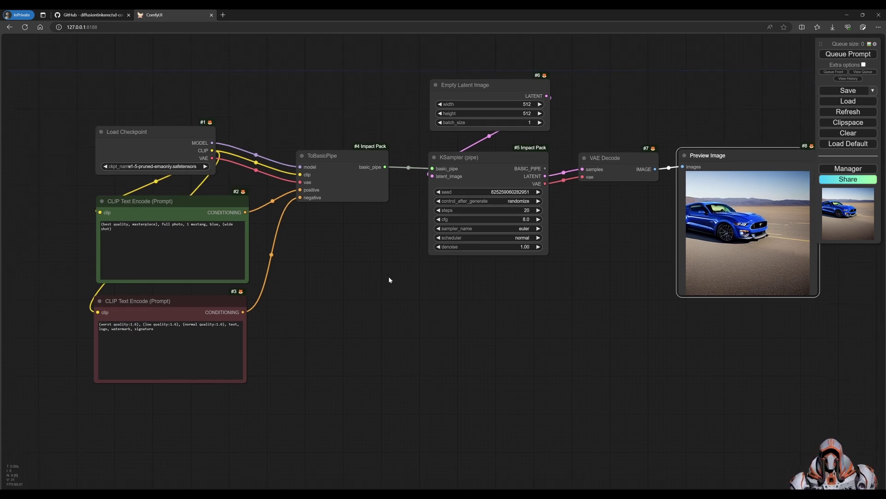
drag(484, 289, 484, 310)
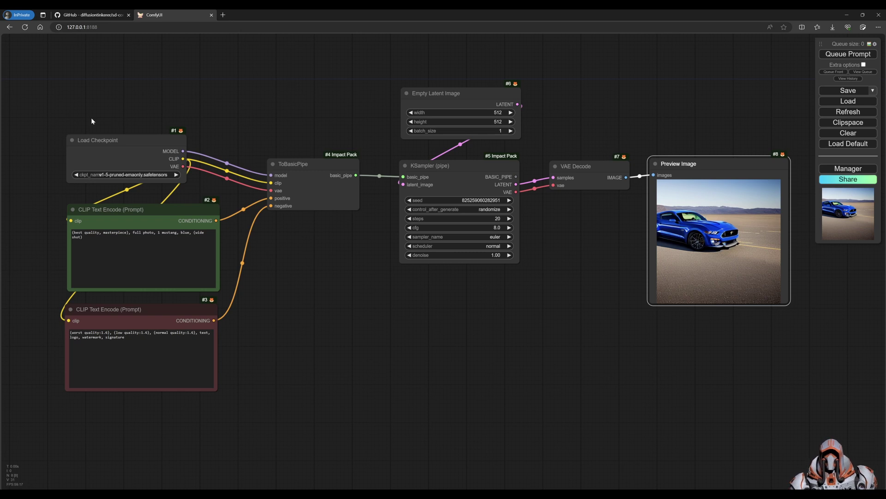
Search 'up' to add Load Upscale Model with 4x-UltraSharp.pth, parked under the negative prompt node
drag(49, 112, 236, 103)
double_click(309, 331)
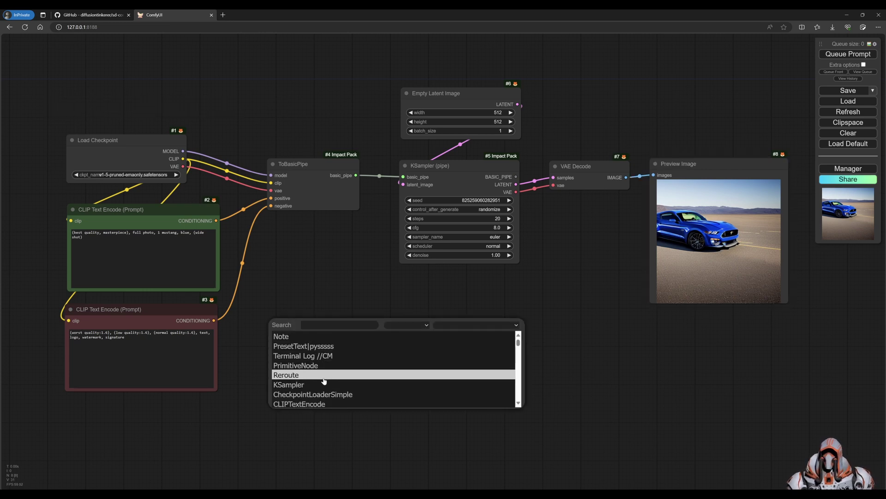
text(ups)
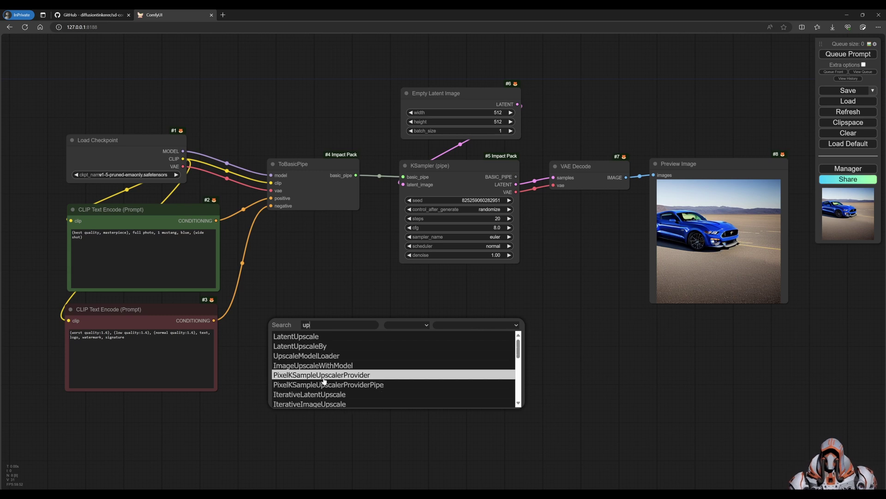
click(328, 356)
drag(372, 326, 124, 405)
click(367, 349)
click(388, 363)
click(268, 398)
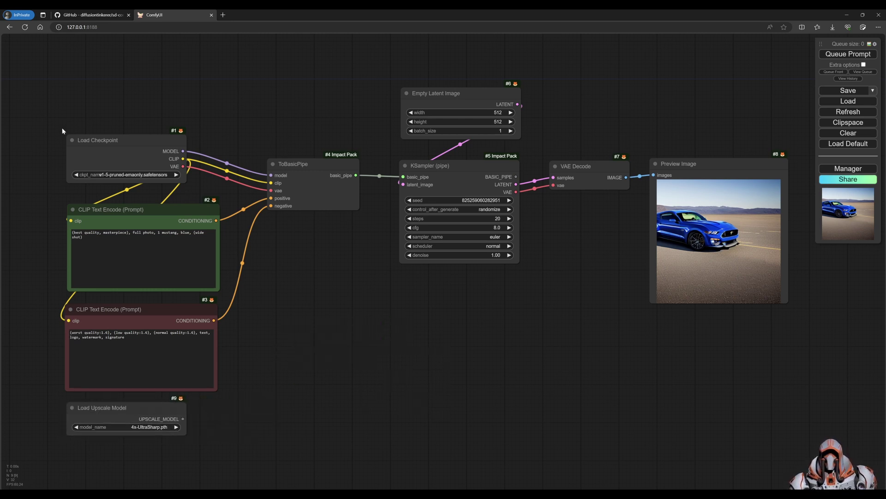
drag(51, 115, 364, 446)
Convert the selected loaders, prompts and pipe nodes into a group node named MAKE_PIPE
right_click(316, 165)
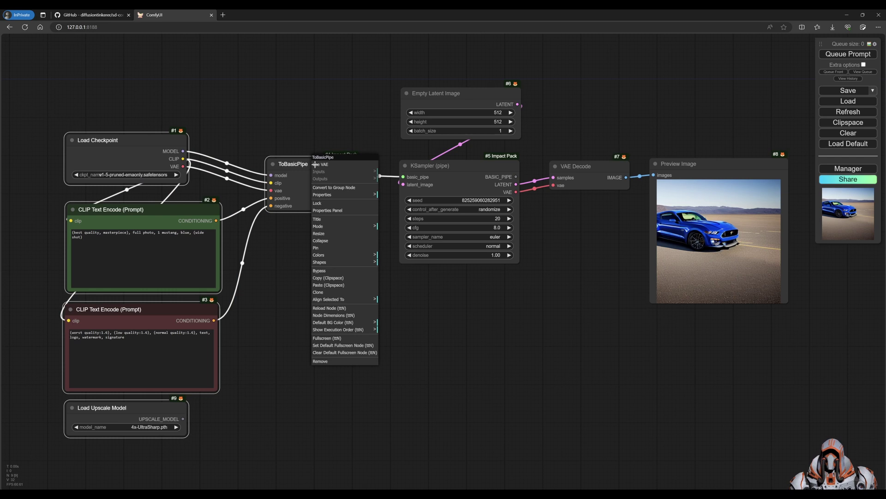
click(335, 188)
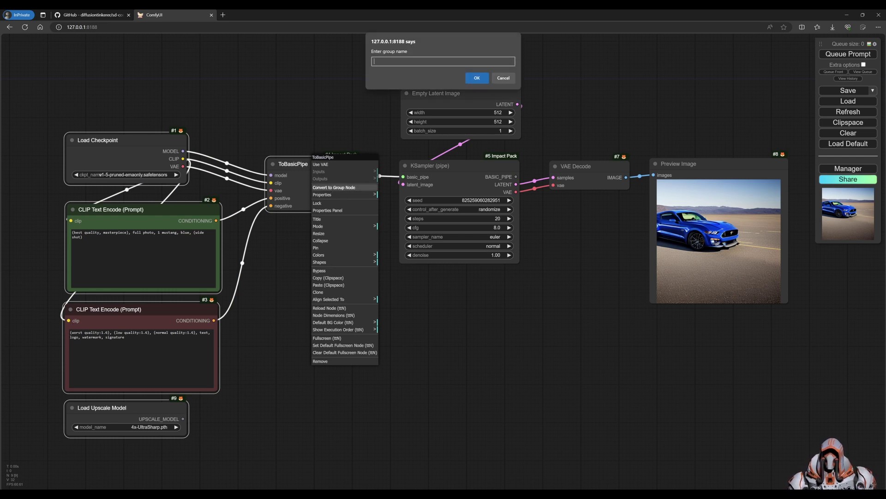
text(MAKE_PIPE)
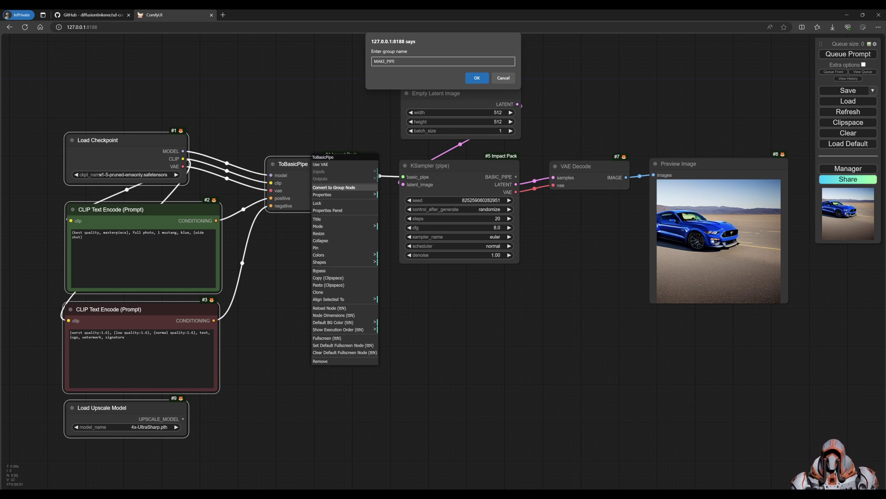
key(Return)
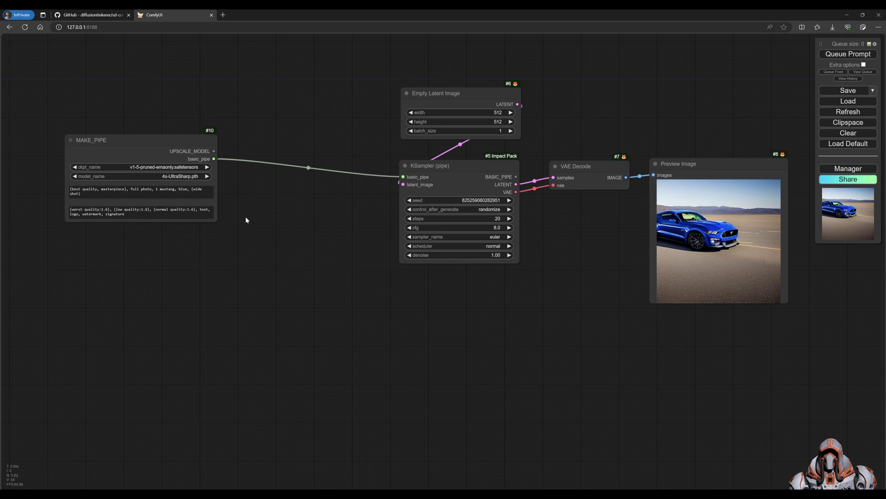
Resize MAKE_PIPE, move it left, and review its checkpoint, upscale model and prompt widgets
drag(213, 220, 224, 263)
mouse_move(164, 143)
mouse_down()
mouse_move(182, 157)
mouse_move(170, 156)
mouse_up()
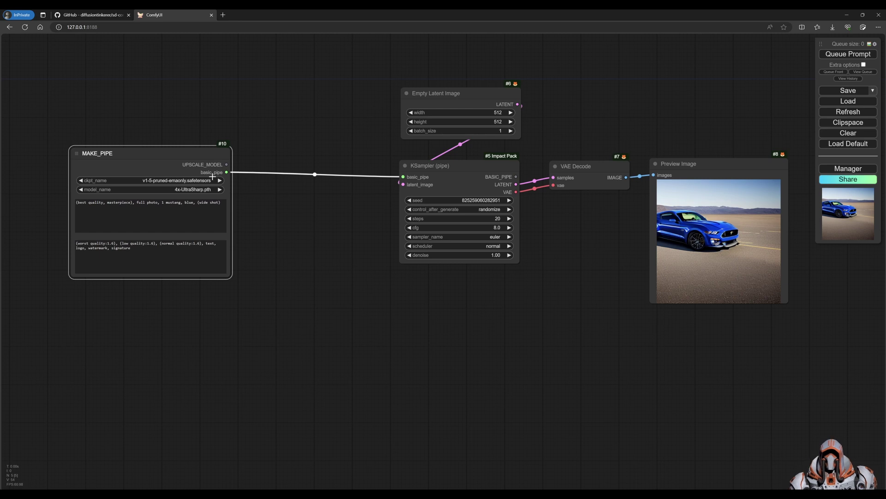
drag(191, 159, 162, 161)
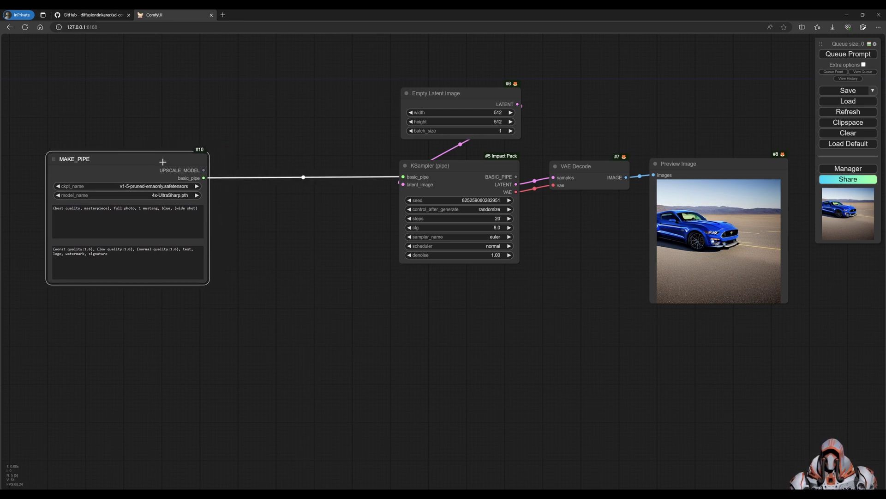
click(146, 185)
click(145, 194)
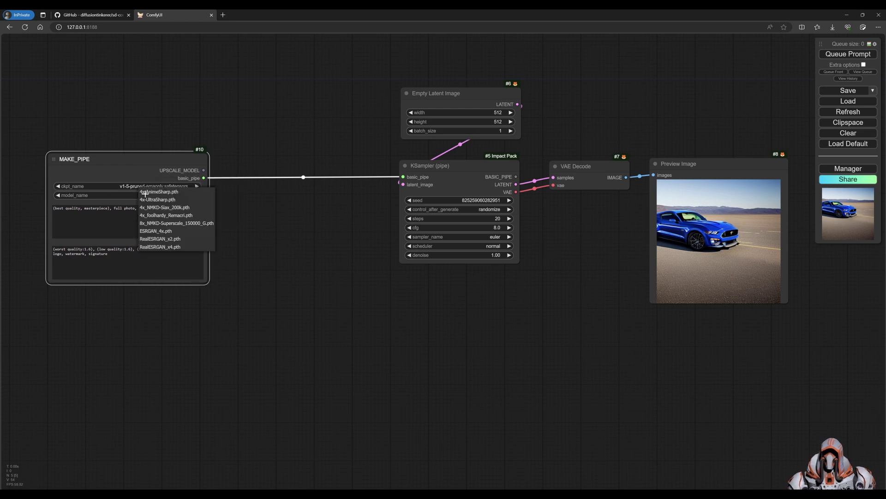
click(108, 254)
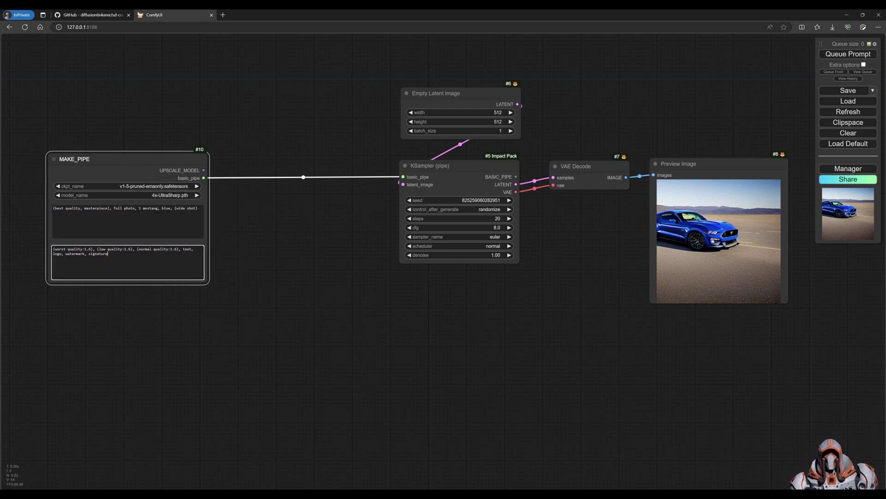
click(143, 208)
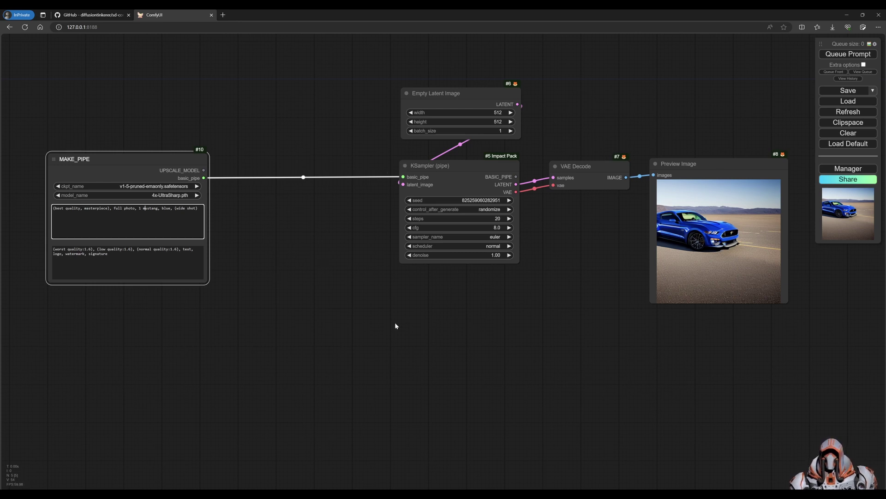
drag(394, 326, 372, 309)
Add an ImpactPack Iterative Upscale (Image) node below the preview
right_click(294, 312)
click(319, 310)
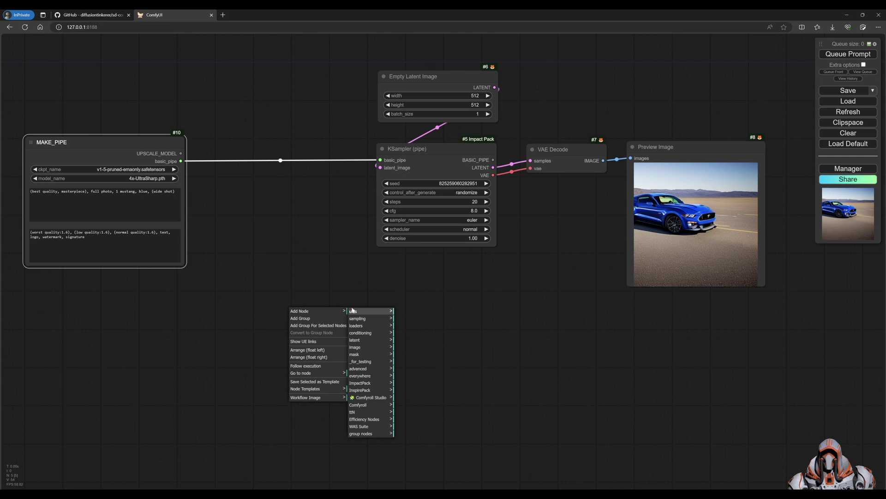
click(372, 384)
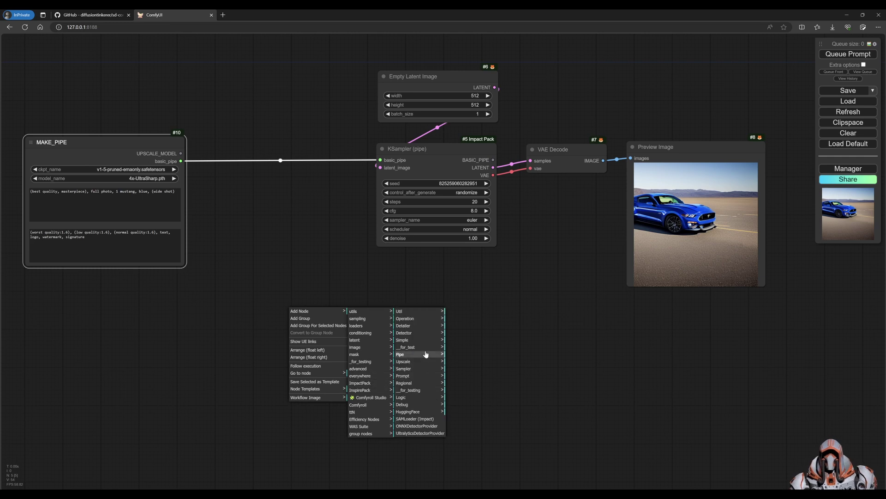
click(419, 363)
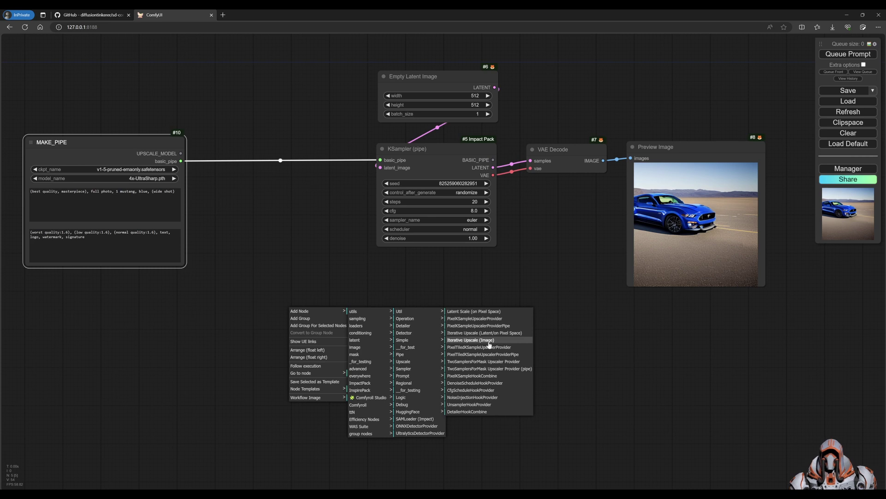
click(489, 344)
drag(400, 313, 565, 317)
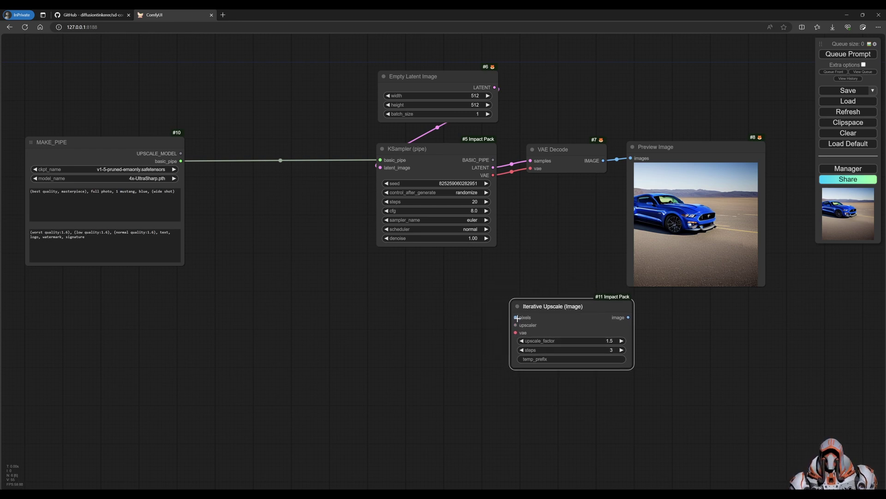
Wire VAE Decode's image and KSampler (pipe)'s VAE into Iterative Upscale, then drag its upscaler input out
mouse_move(603, 160)
mouse_down()
mouse_move(599, 183)
mouse_move(489, 320)
mouse_move(514, 317)
mouse_up()
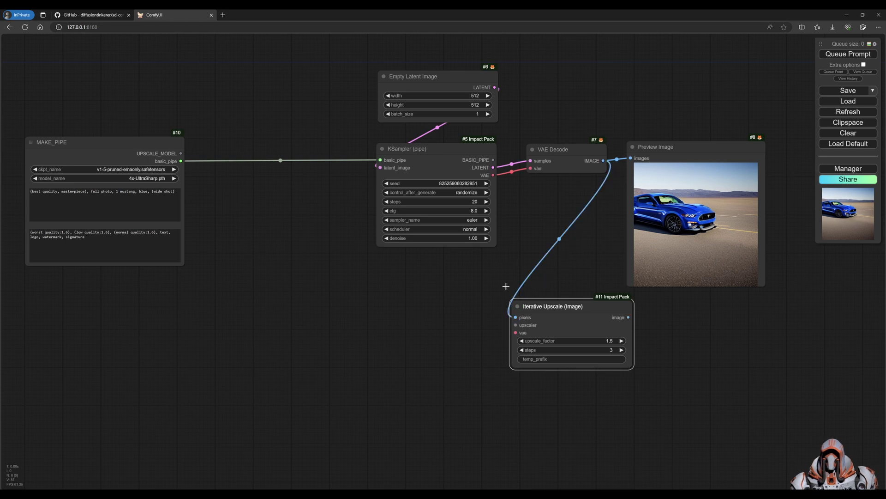
drag(441, 161, 391, 164)
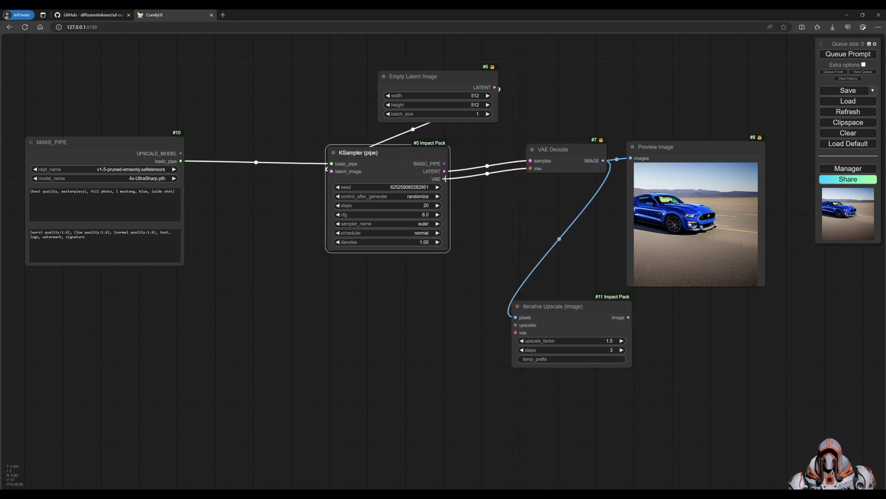
drag(445, 179, 516, 333)
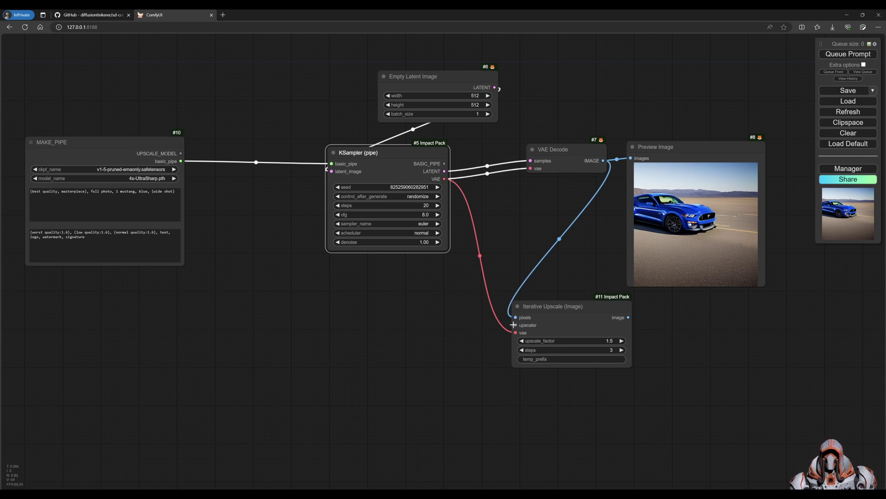
drag(516, 325, 386, 327)
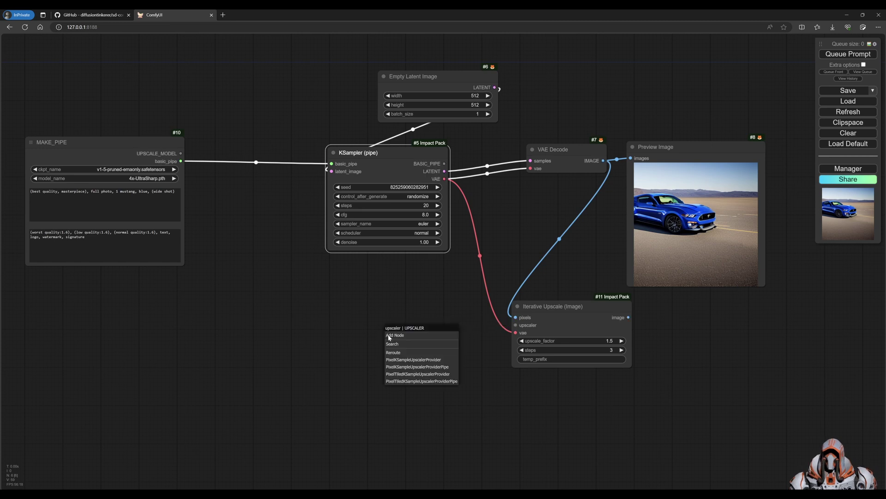
Add PixelKSampleUpscalerProviderPipe fed by MAKE_PIPE's basic_pipe and UPSCALE_MODEL
click(429, 366)
drag(462, 329, 397, 311)
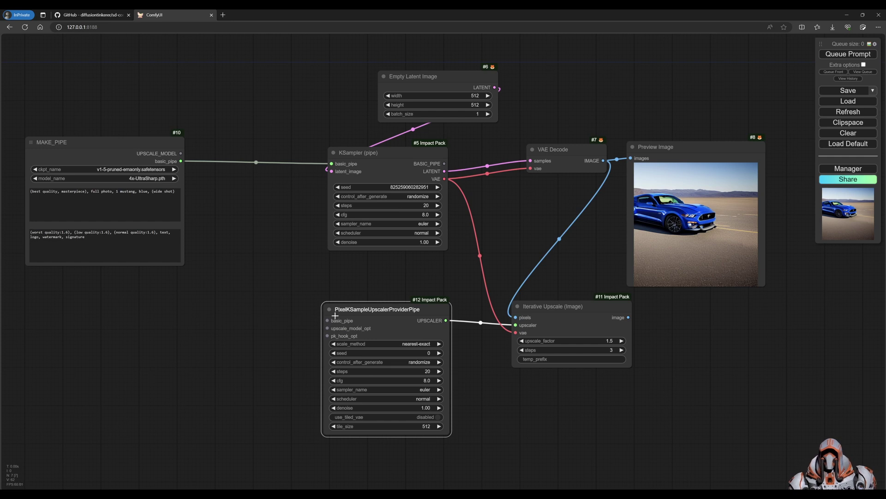
drag(181, 161, 327, 320)
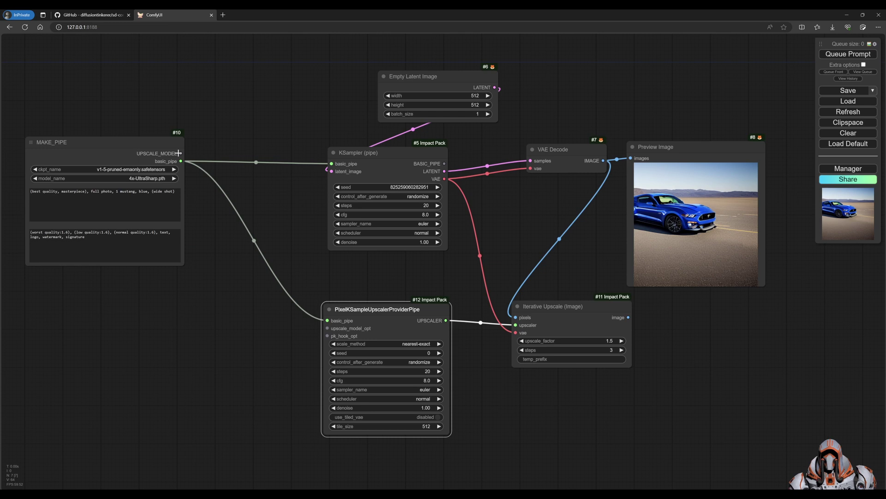
drag(178, 153, 327, 322)
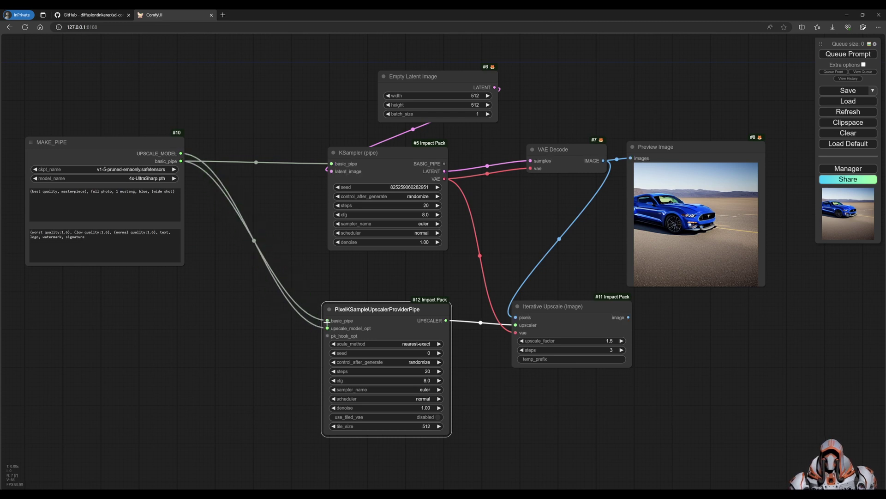
drag(397, 309, 396, 308)
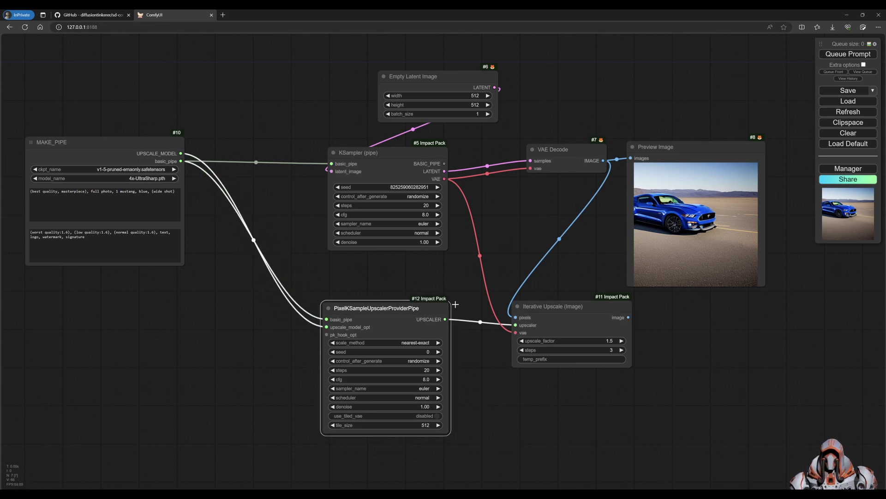
Attach a Preview Image to Iterative Upscale's output and tidy the surrounding nodes
drag(626, 316, 702, 303)
click(700, 353)
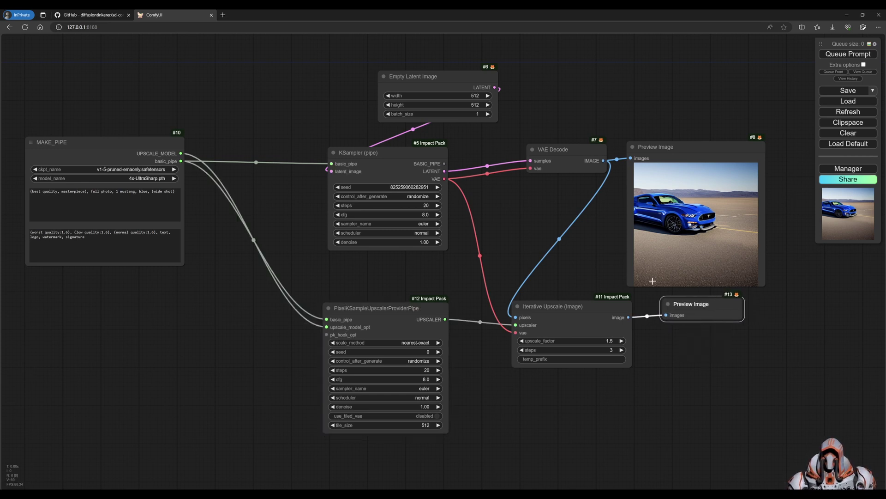
drag(586, 146, 547, 144)
drag(703, 149, 705, 84)
drag(708, 306, 703, 305)
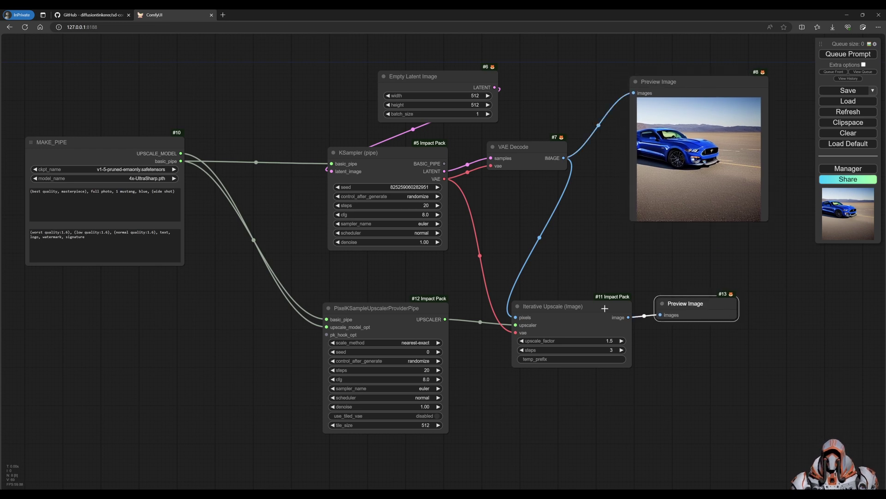
drag(597, 325, 580, 321)
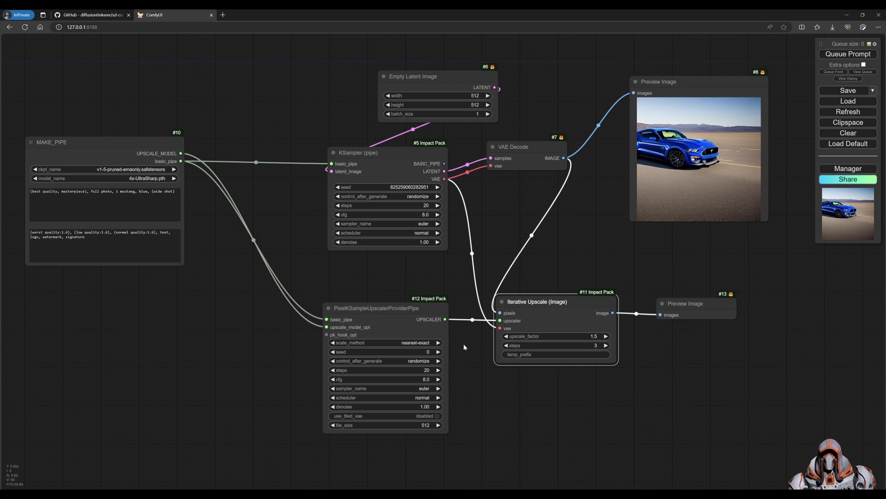
Enter 4 as Iterative Upscale's upscale_factor, replacing 1.5
click(577, 336)
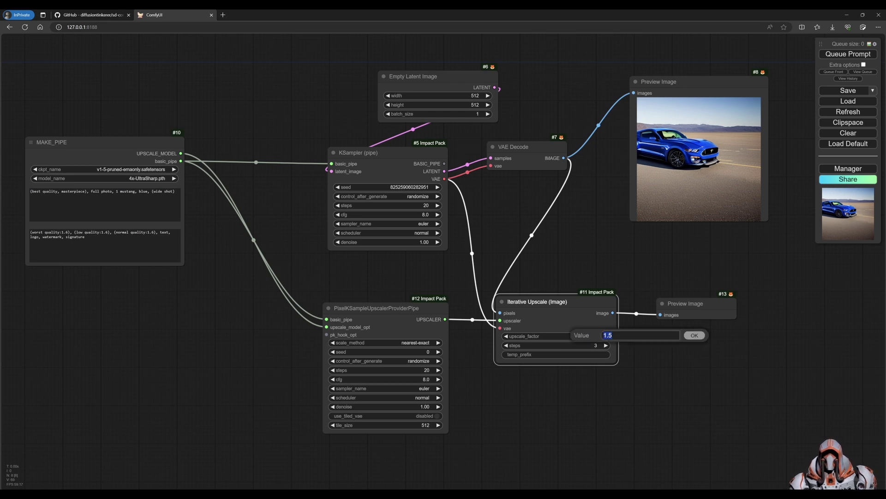
text(4)
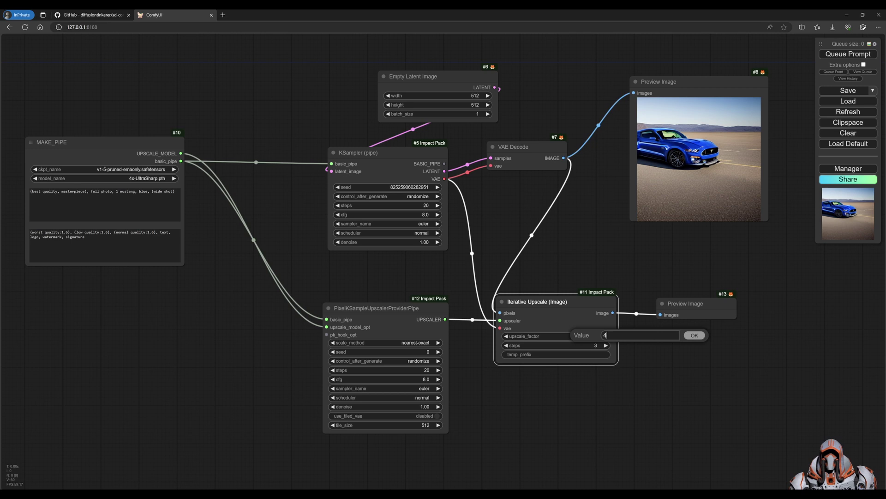
click(695, 335)
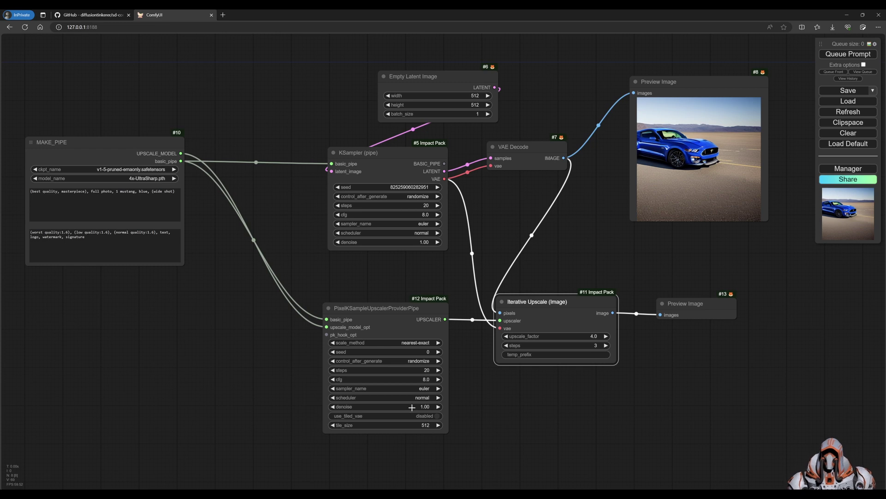
Set PixelKSampleUpscalerProviderPipe denoise to 0.2 and queue the prompt
drag(415, 306, 418, 304)
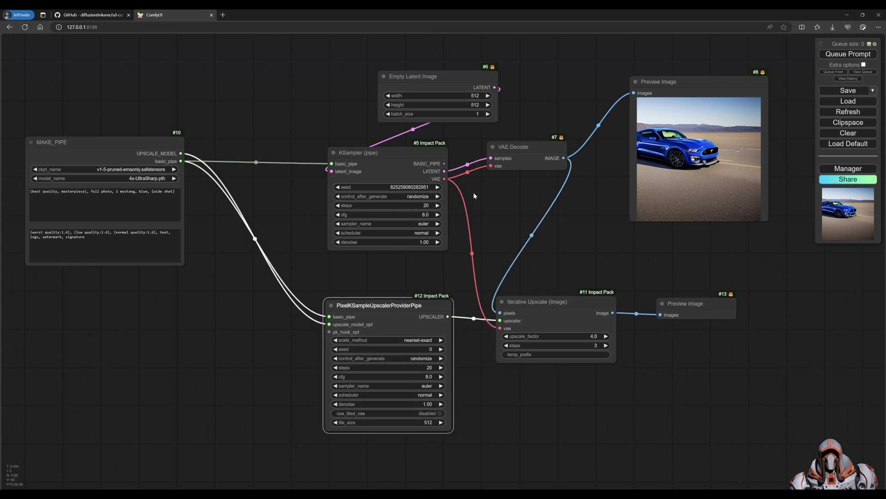
mouse_move(549, 141)
mouse_down()
mouse_move(533, 149)
mouse_move(553, 147)
mouse_move(545, 143)
mouse_up()
click(423, 404)
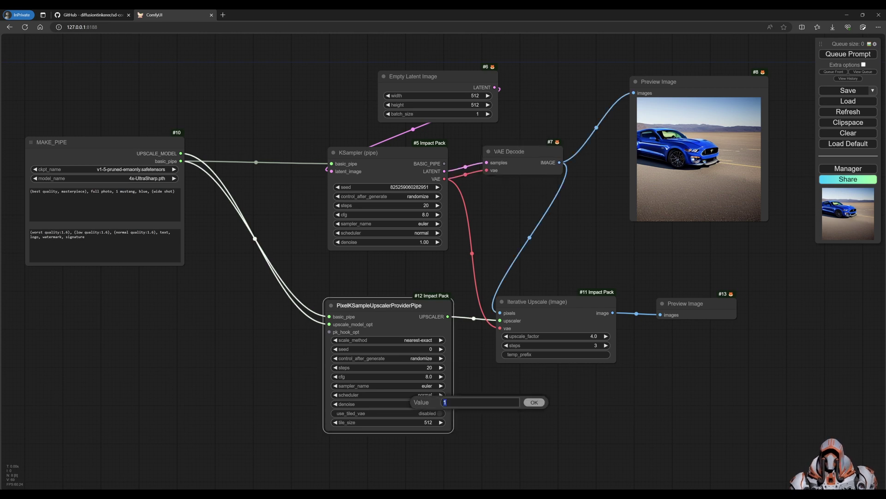
text(0.2)
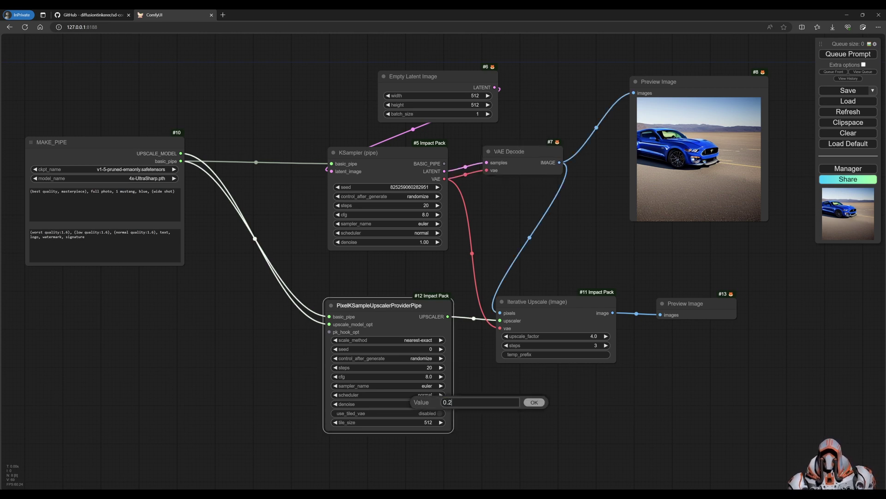
click(534, 402)
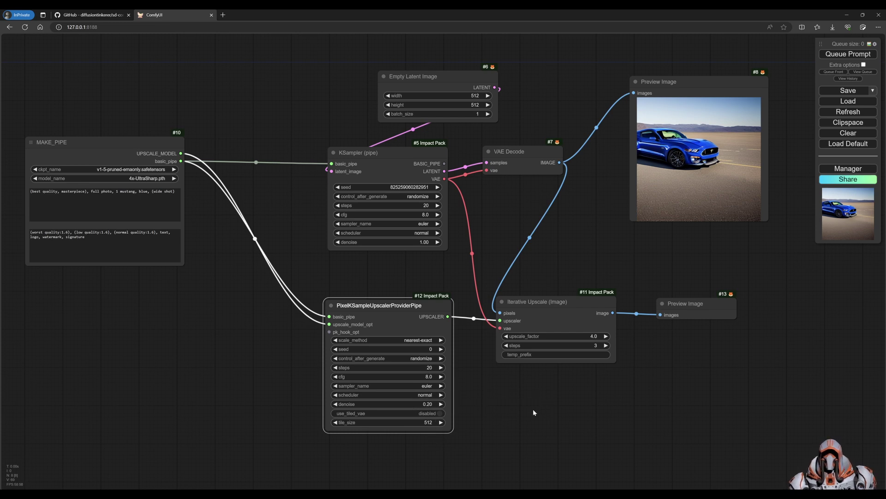
click(850, 53)
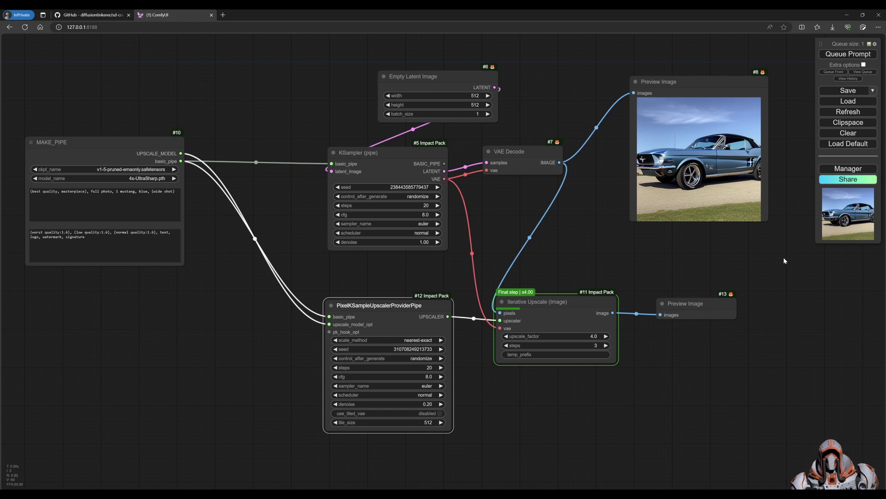
Pan the graph while the queued run completes the 4x iterative upscale
drag(783, 261, 757, 231)
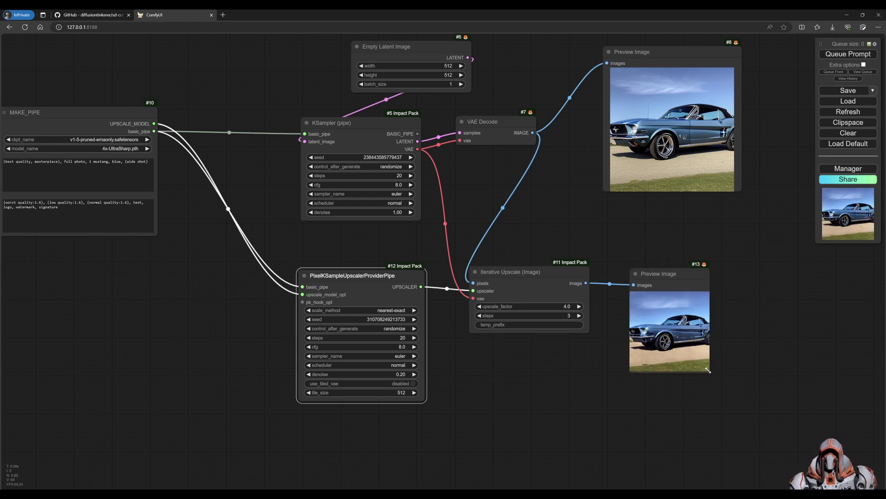
Enlarge Preview Image #13 and open the 2048×2048 Mustang full size in a new tab
drag(708, 370, 840, 446)
drag(734, 267, 713, 231)
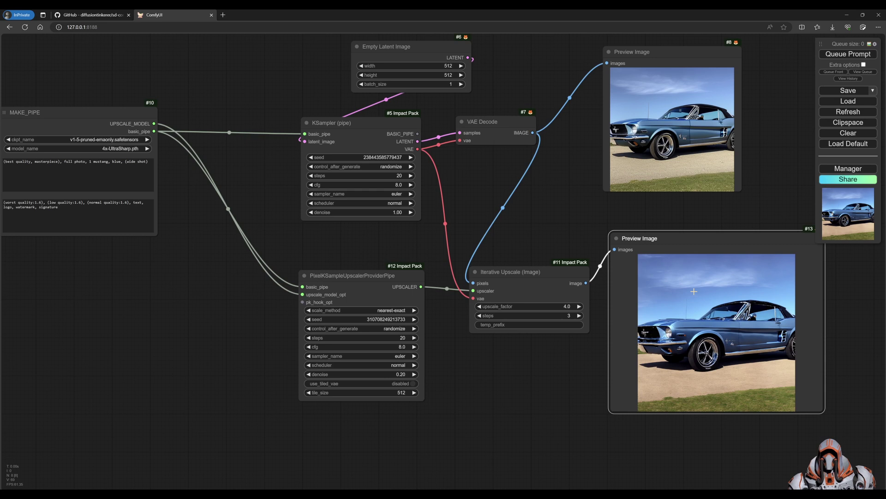
right_click(692, 255)
click(714, 264)
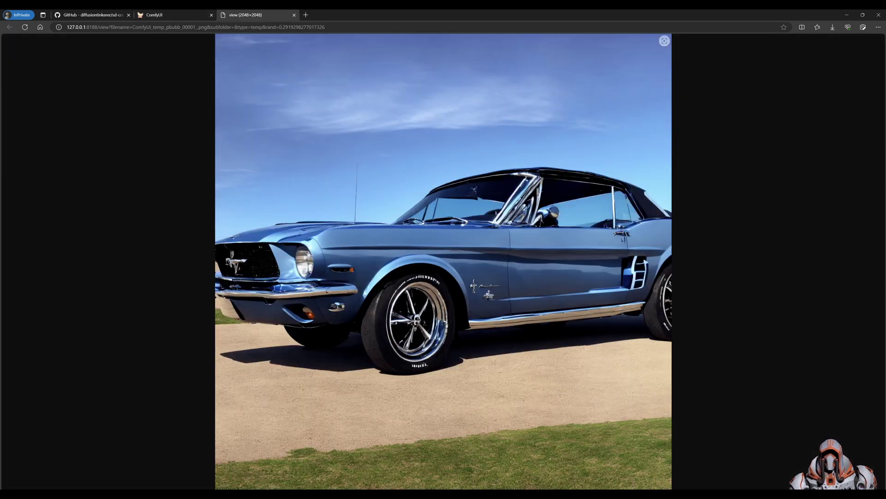
click(337, 182)
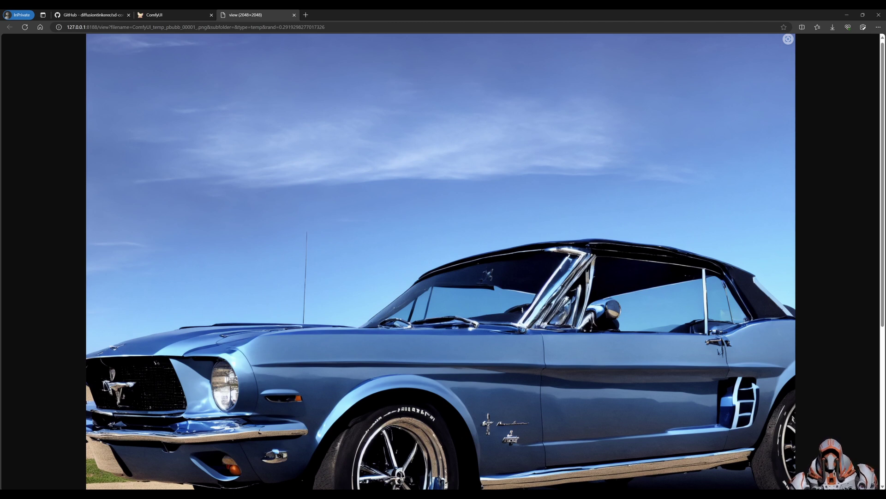
Return to the graph and shift the Iterative Upscale nodes to free space below
click(294, 15)
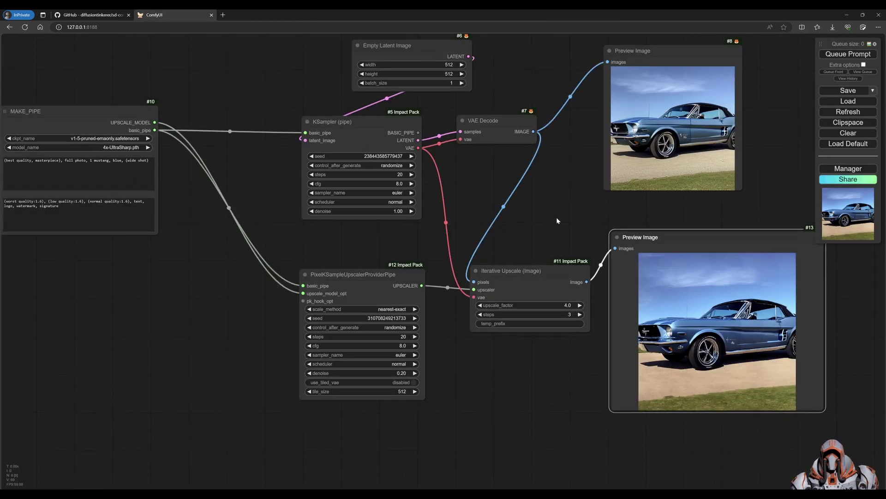
drag(538, 255, 536, 229)
drag(381, 251, 380, 227)
drag(471, 327, 458, 287)
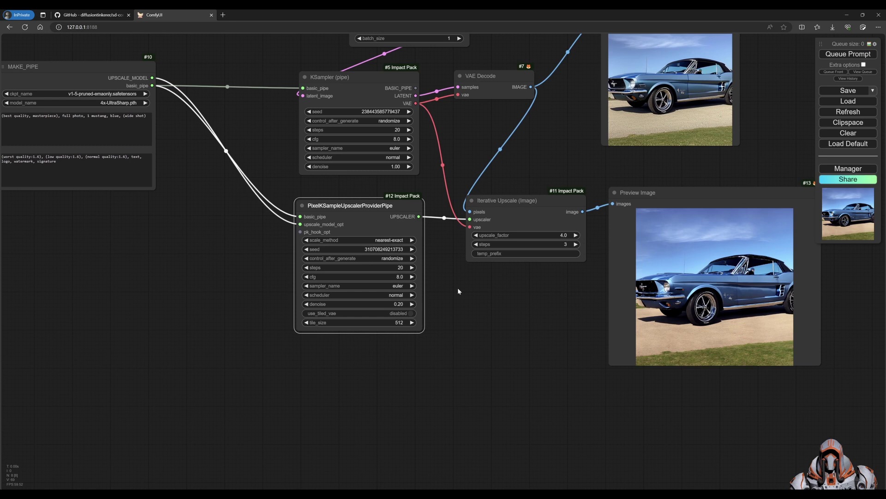
Add an ImpactPack Iterative Upscale (Latent/on Pixel Space) node below the upscalers
right_click(441, 336)
click(466, 333)
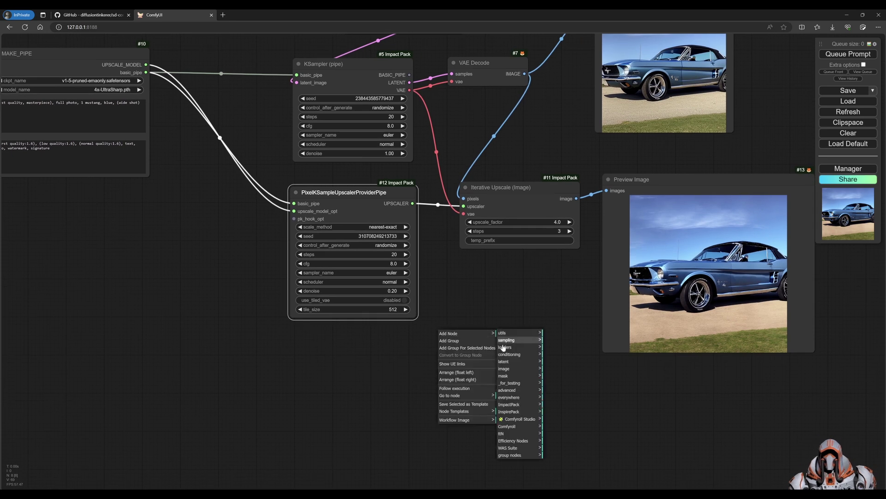
click(520, 405)
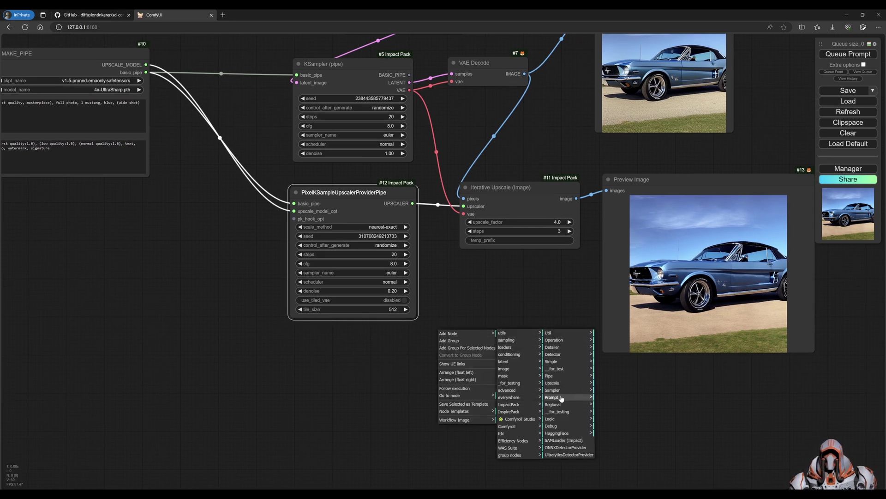
click(554, 383)
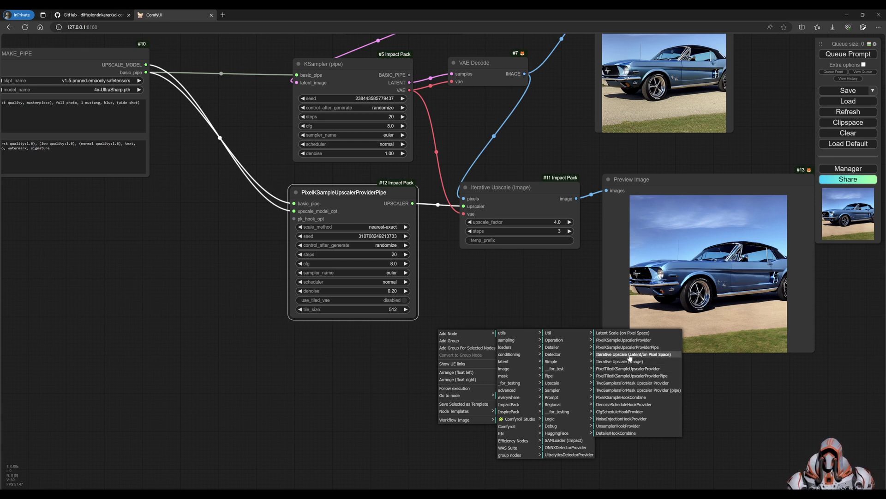
click(638, 354)
drag(535, 329, 533, 347)
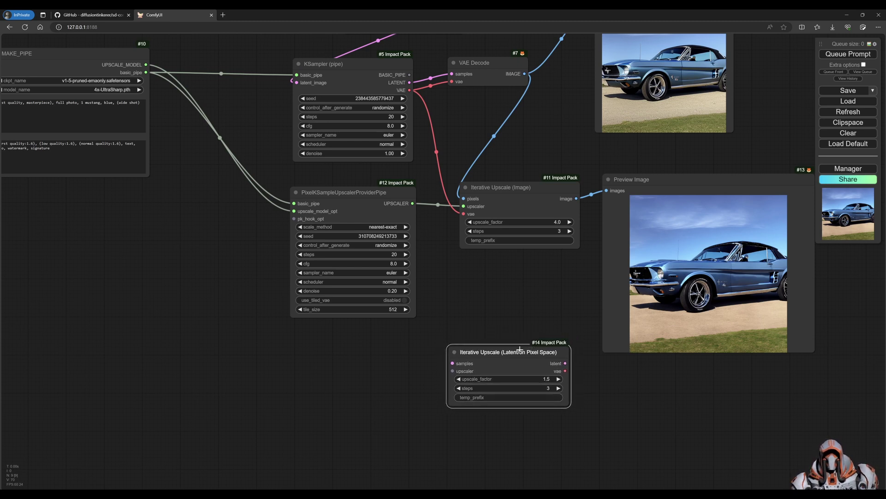
Feed the upscaler provider and KSampler's LATENT into the latent Iterative Upscale node #14
drag(370, 202, 291, 260)
mouse_move(516, 351)
mouse_down()
mouse_move(527, 337)
mouse_move(509, 340)
mouse_up()
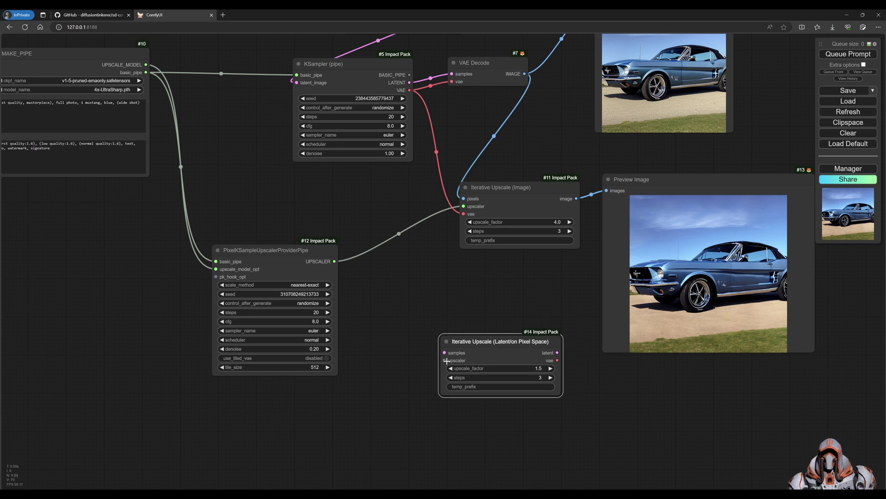
drag(334, 262, 444, 360)
drag(497, 344, 501, 348)
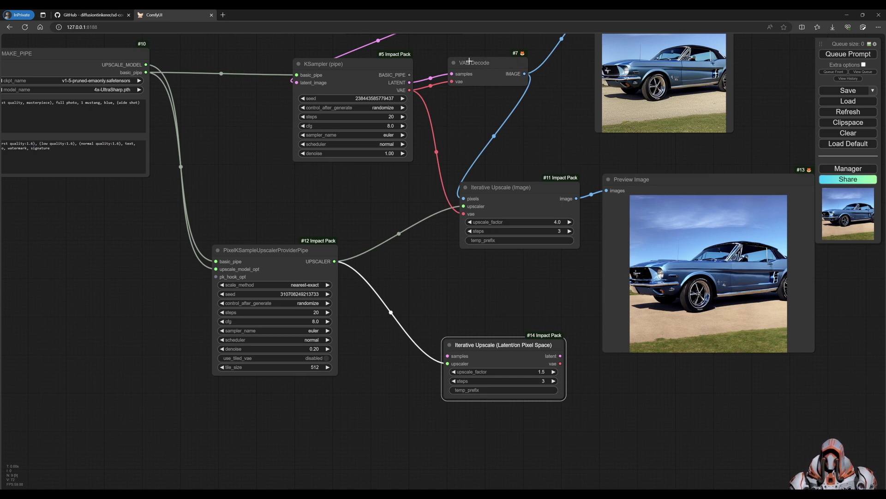
drag(470, 62, 479, 65)
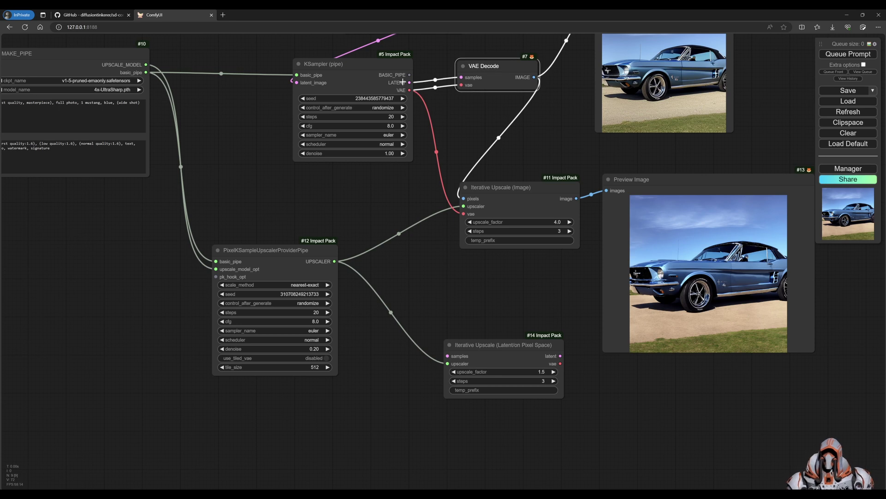
drag(410, 83, 503, 382)
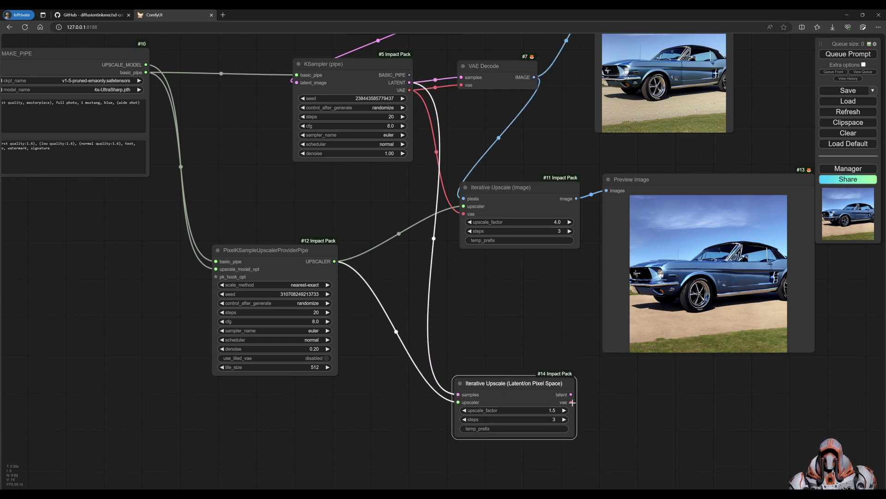
Add a VAE Decode for #14's output and a Preview Image beside Preview #13
drag(572, 402, 610, 400)
click(619, 421)
drag(525, 383, 443, 384)
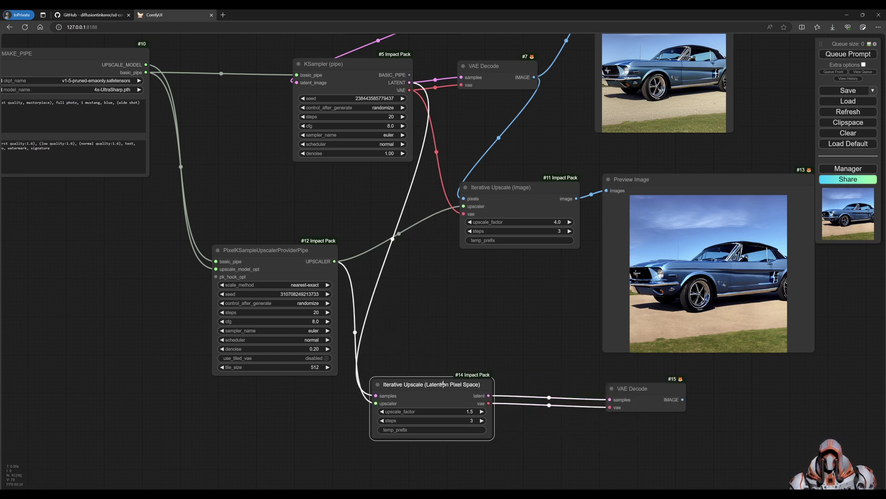
drag(626, 389, 532, 385)
drag(589, 396, 849, 261)
click(859, 308)
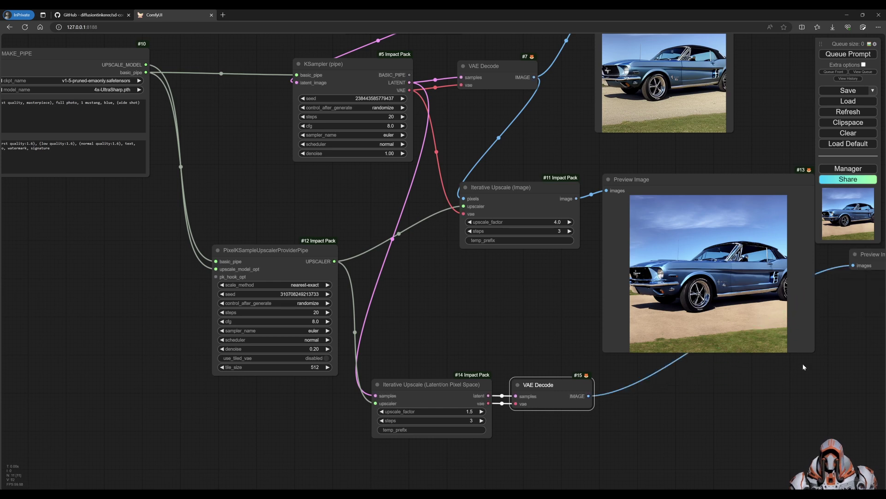
drag(803, 367, 571, 371)
drag(659, 258, 782, 358)
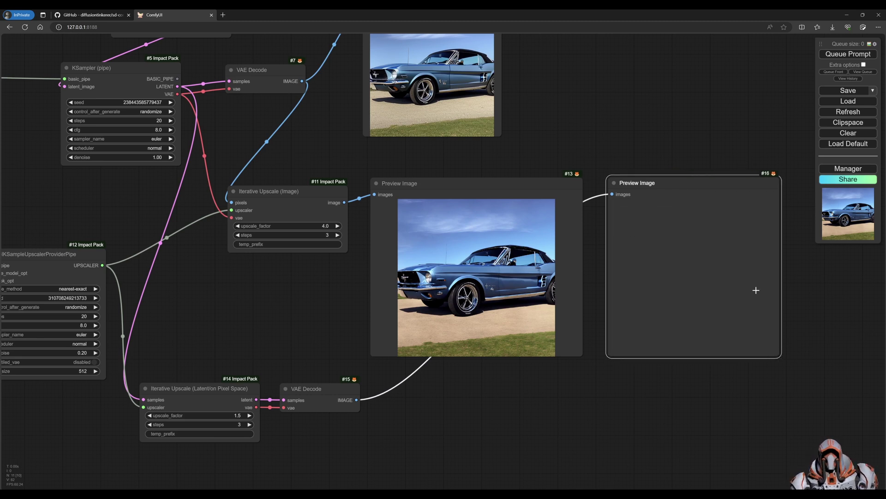
Queue the prompt to render both pixel-space and latent-space Mustang previews
click(834, 56)
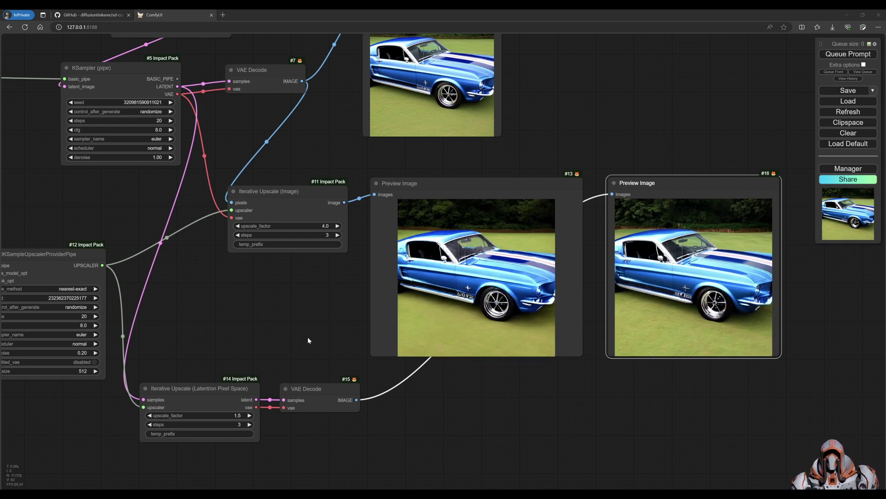
Set node #14's latent upscale_factor to 4 and queue the workflow again
drag(310, 334, 311, 325)
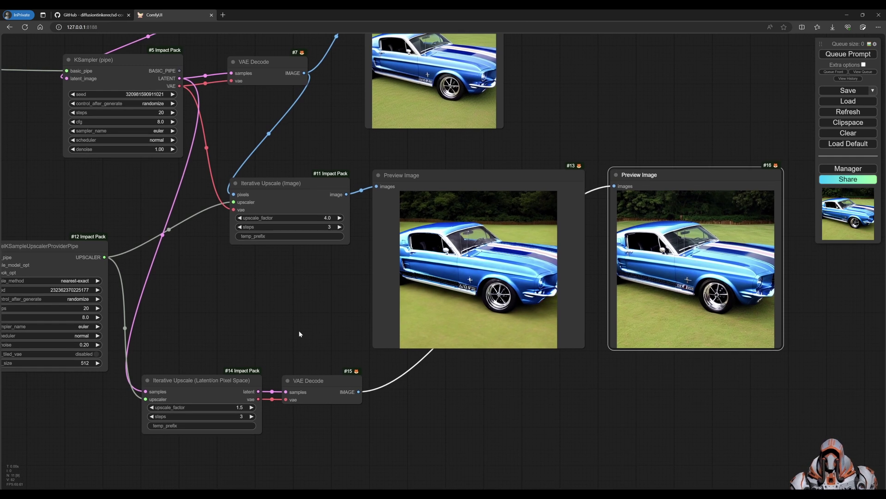
click(221, 406)
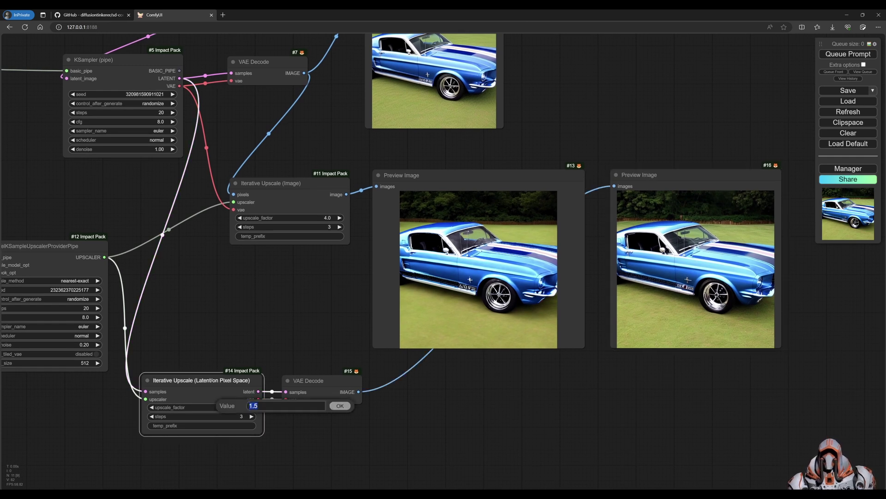
text(4)
click(340, 405)
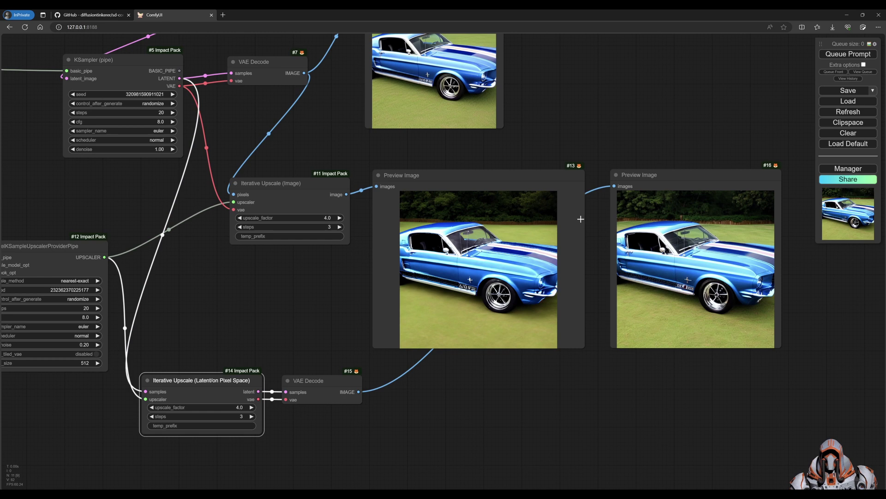
click(848, 54)
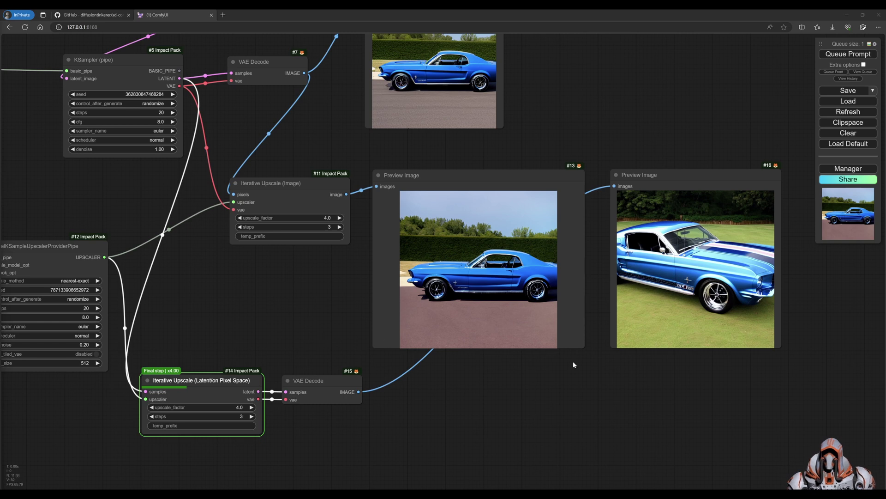
Bring both new 4x Mustang previews fully into view for comparison
drag(573, 361, 463, 364)
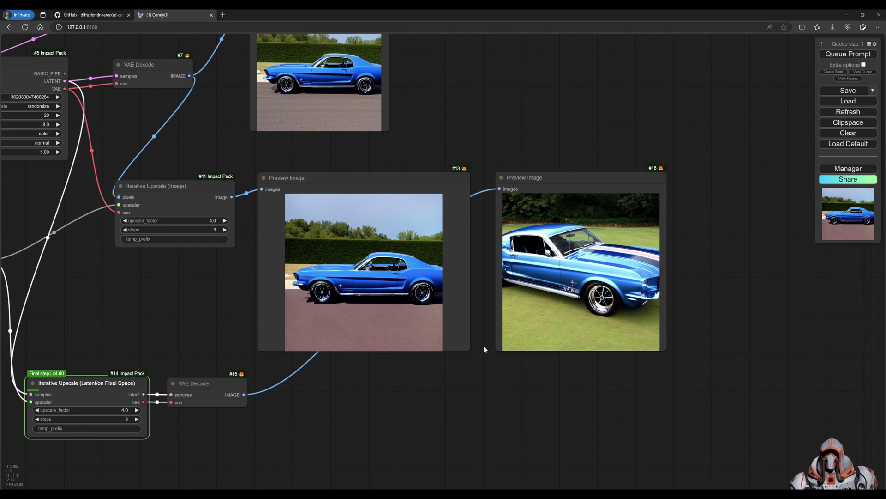
scroll(484, 350, up, 5)
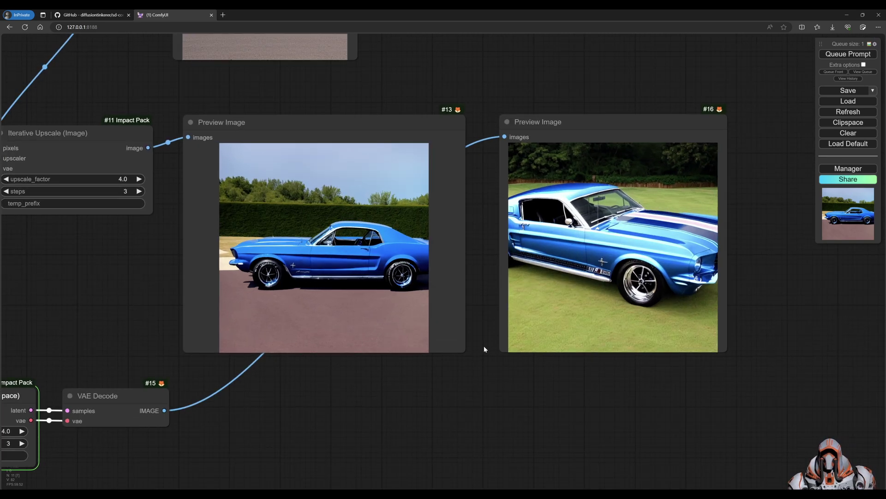
drag(489, 300, 484, 327)
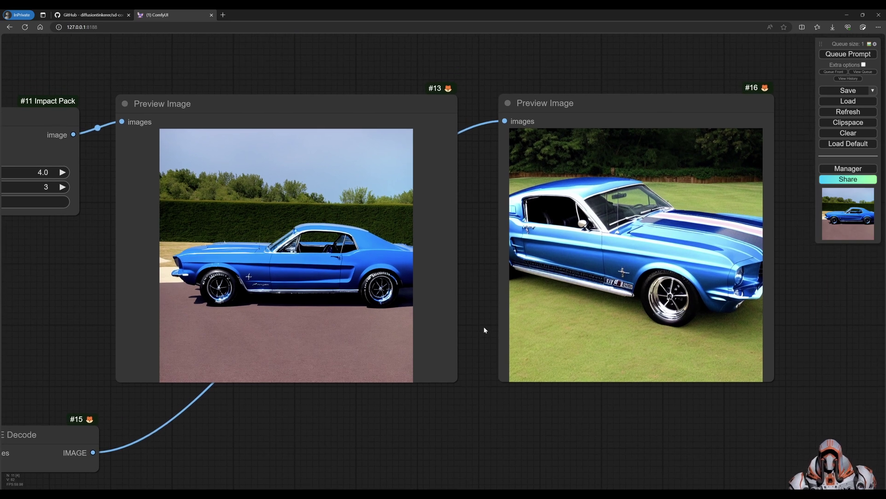
drag(269, 435, 537, 388)
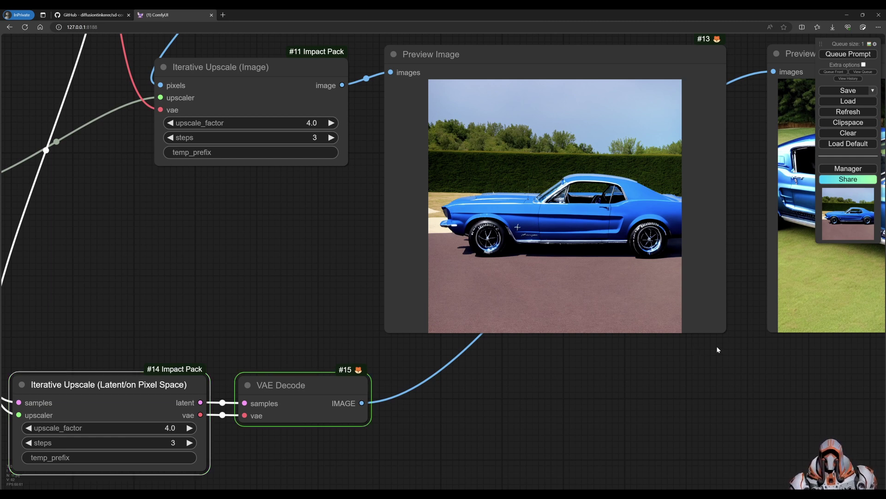
drag(733, 344, 462, 437)
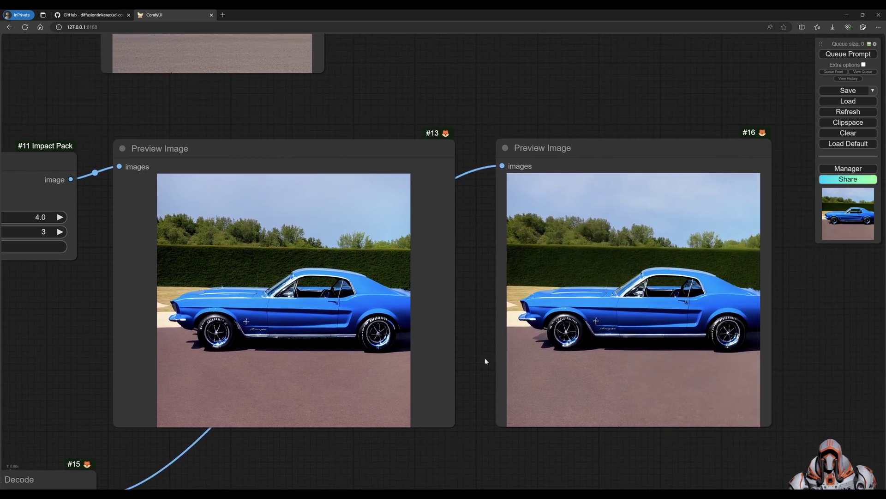
scroll(485, 361, up, 5)
drag(480, 330, 668, 334)
scroll(486, 342, up, 2)
scroll(667, 331, down, 5)
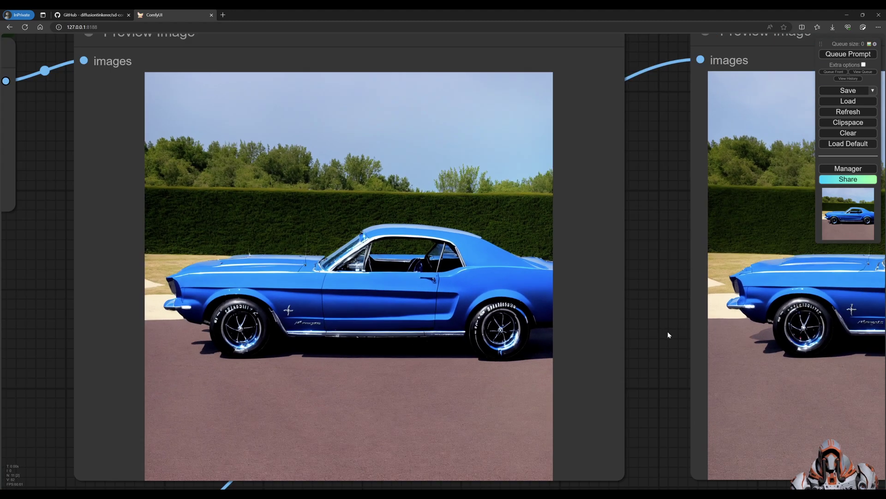
drag(210, 334, 355, 318)
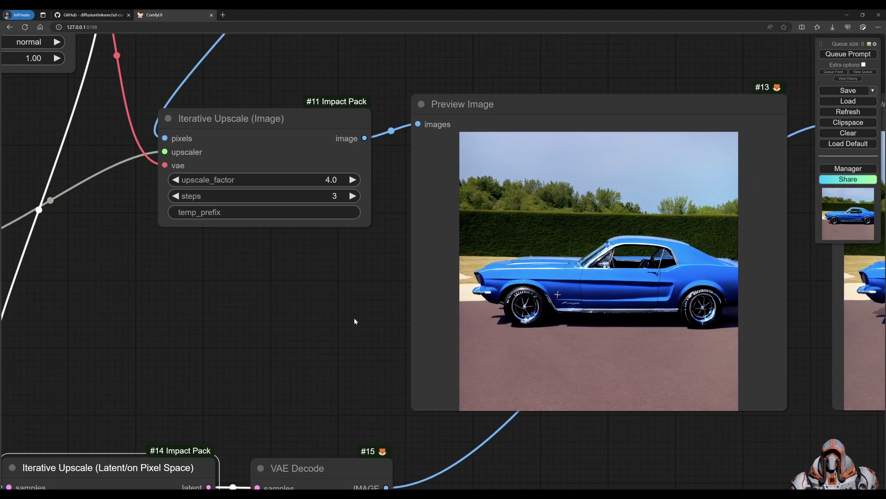
scroll(355, 319, down, 2)
drag(267, 124, 420, 231)
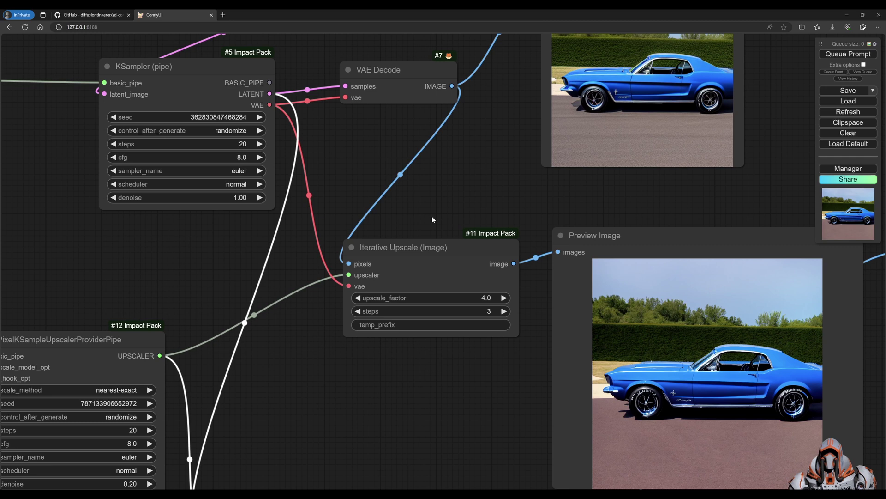
drag(394, 386, 383, 244)
drag(308, 261, 458, 323)
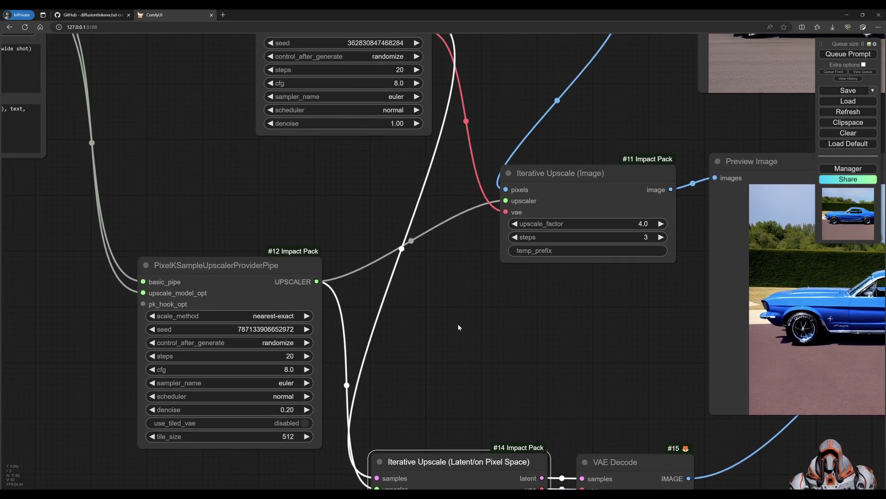
drag(187, 199, 237, 223)
scroll(237, 223, down, 3)
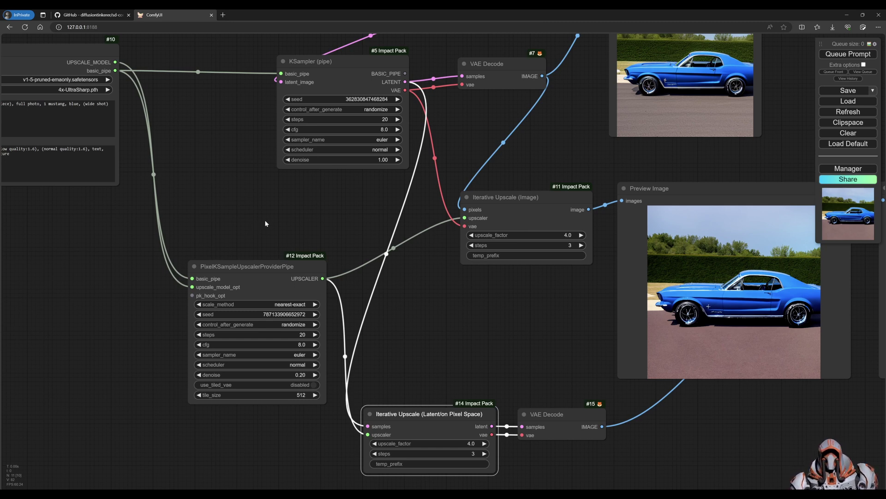
On the sd-comfyui-workflows GitHub page, browse into workflows/upscaling to list its JSON and PNG files
click(90, 14)
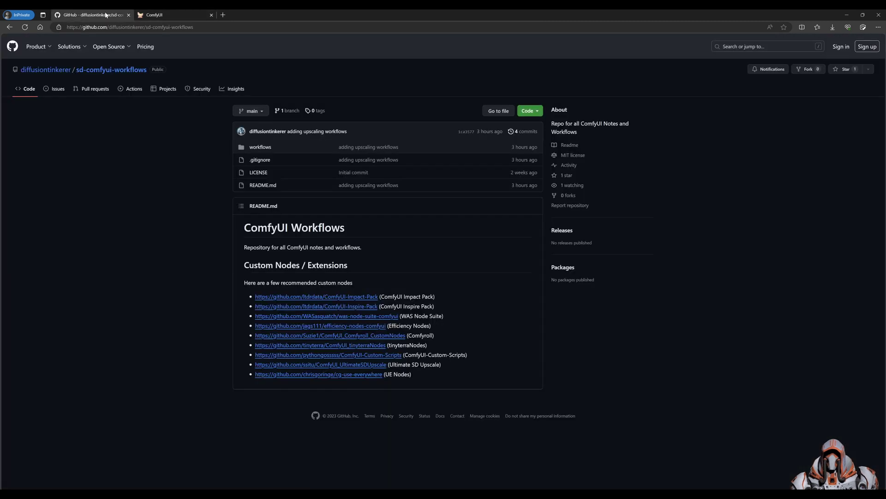
drag(225, 173, 222, 157)
click(218, 184)
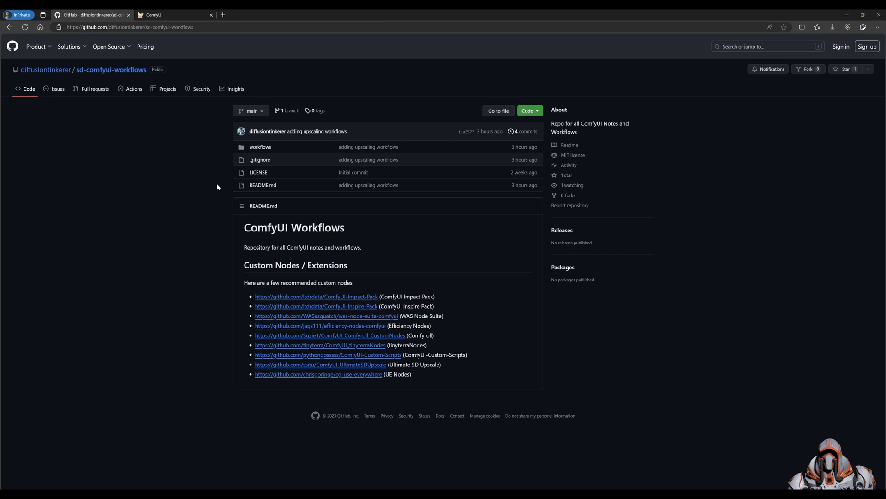
click(257, 148)
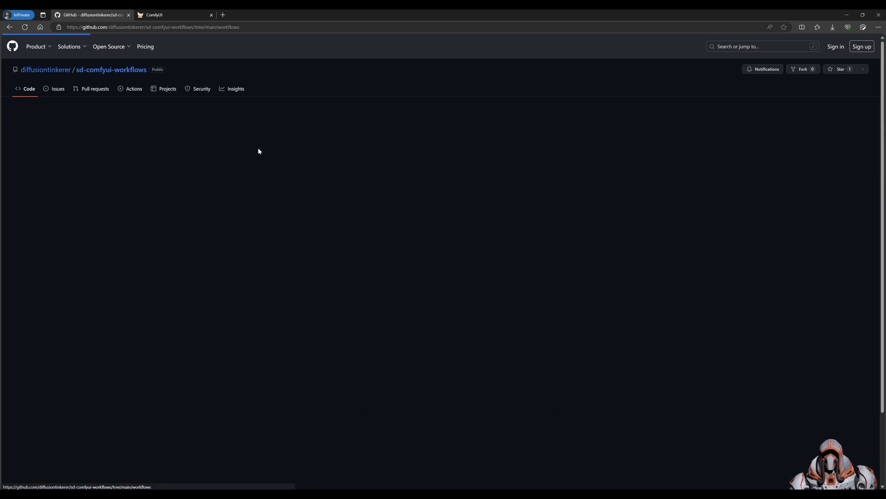
click(147, 189)
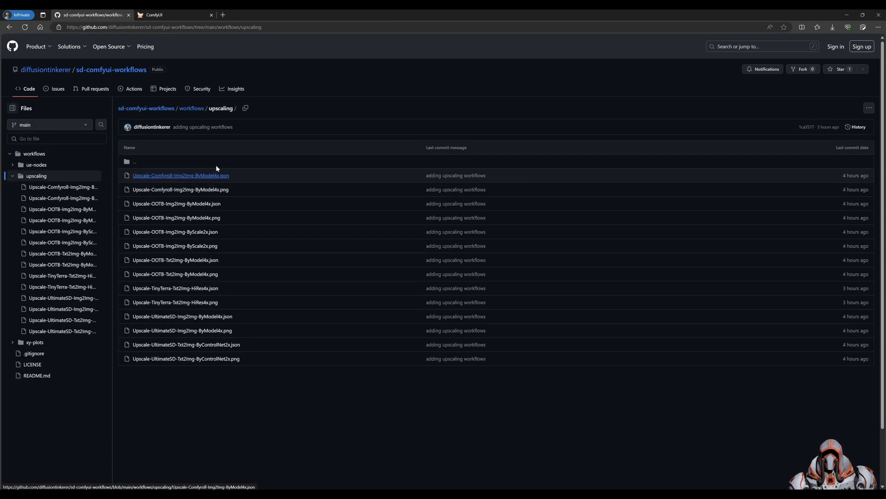